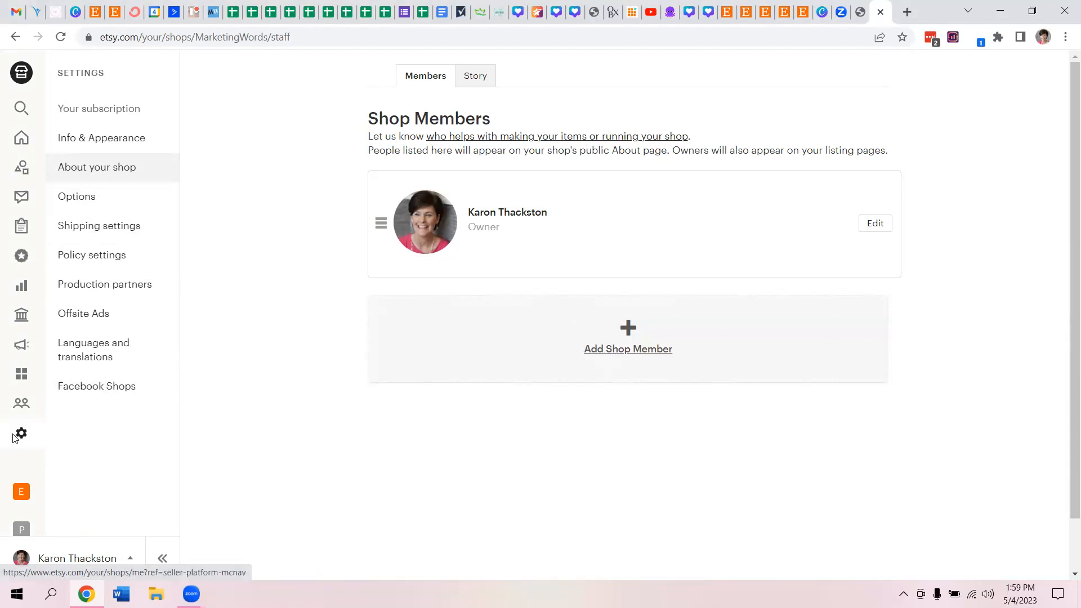
- Open the Story page in the shop's About your shop settings
{"action": "mouse_move", "coordinate": [31, 332]}
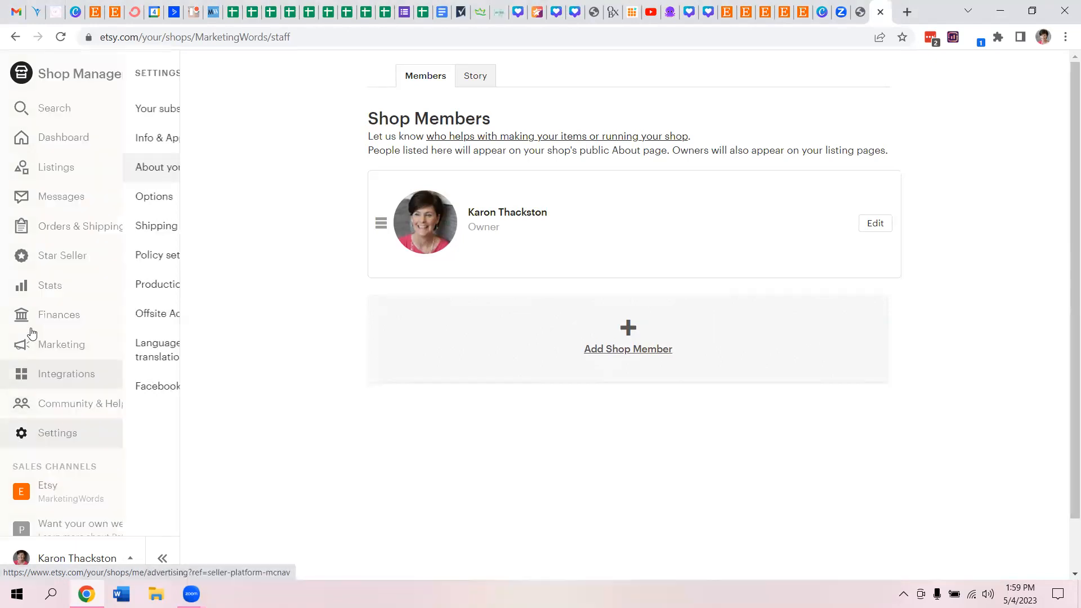
{"action": "left_click", "coordinate": [47, 433]}
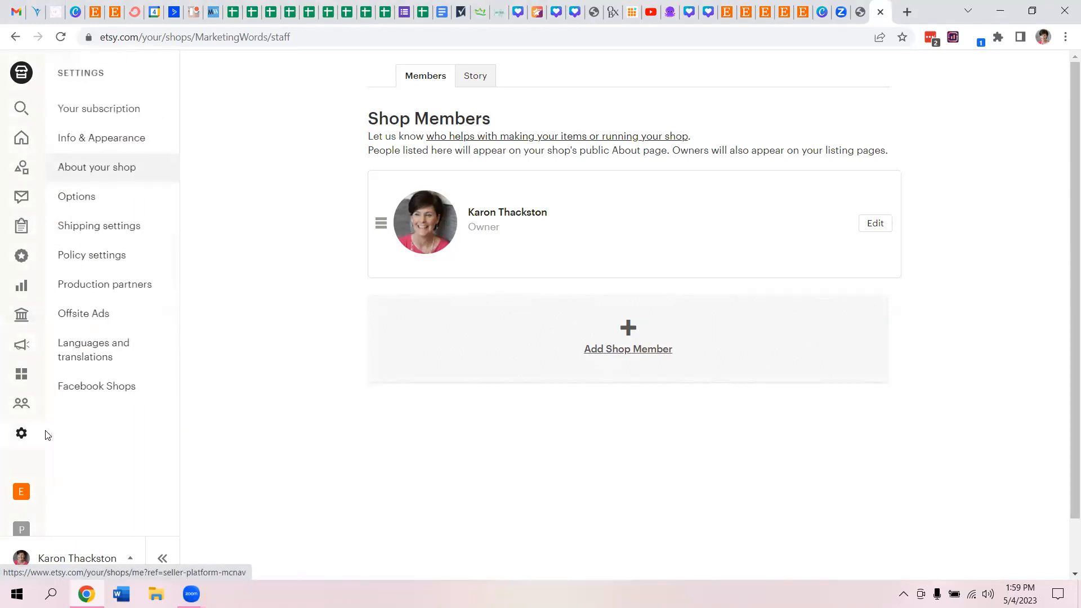
{"action": "left_click", "coordinate": [103, 171]}
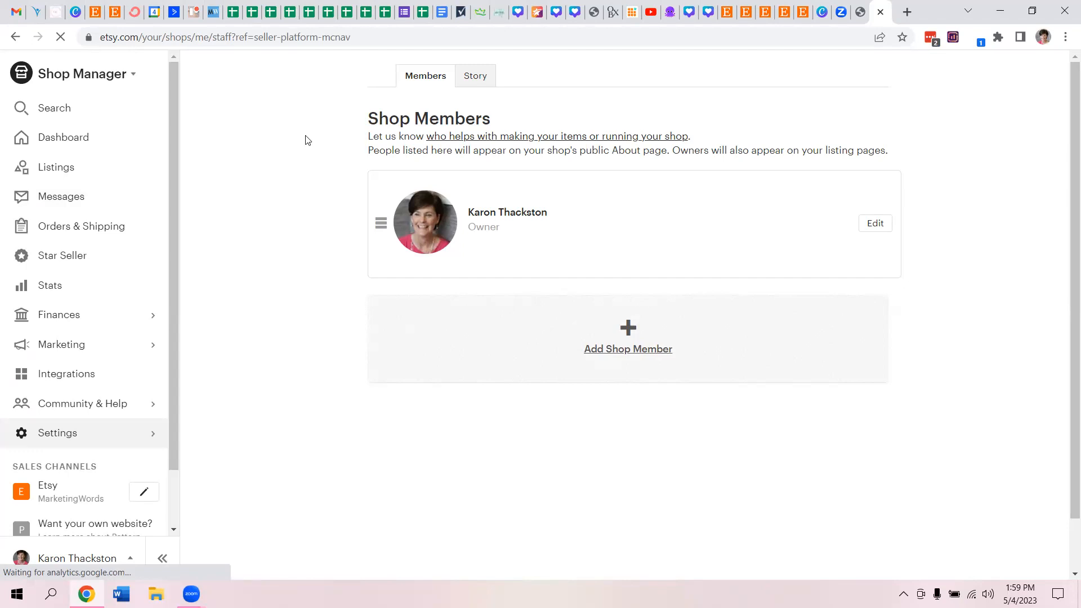
{"action": "left_click", "coordinate": [476, 78]}
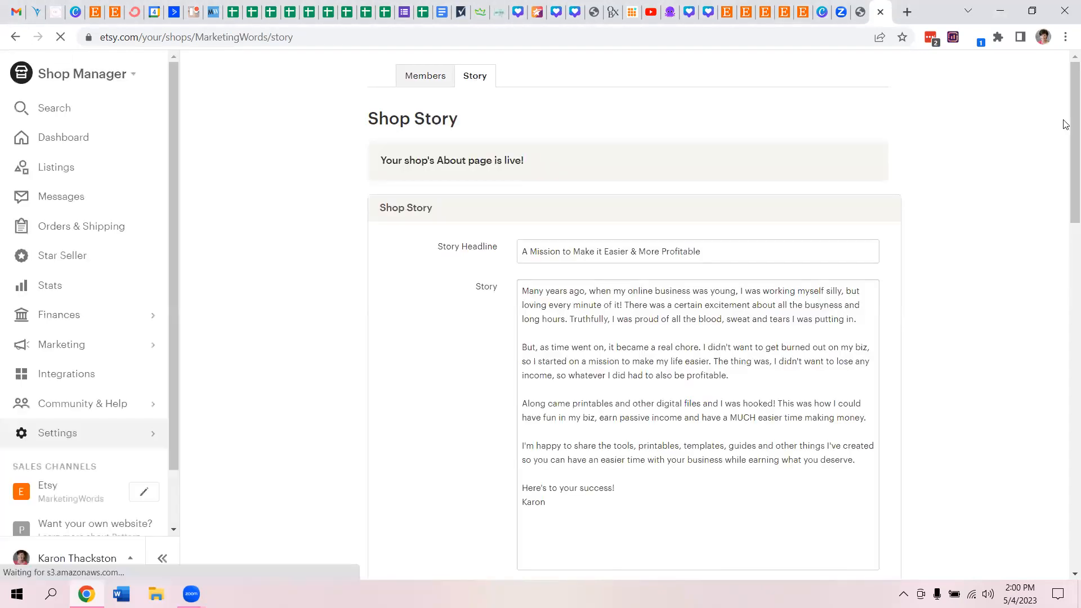
- Examine the Shop Story, Shop Video and Shop Photos sections of the Story page
{"action": "scroll", "coordinate": [1065, 155], "scroll_direction": "down", "scroll_amount": 1}
{"action": "scroll", "coordinate": [1065, 155], "scroll_direction": "down", "scroll_amount": 1}
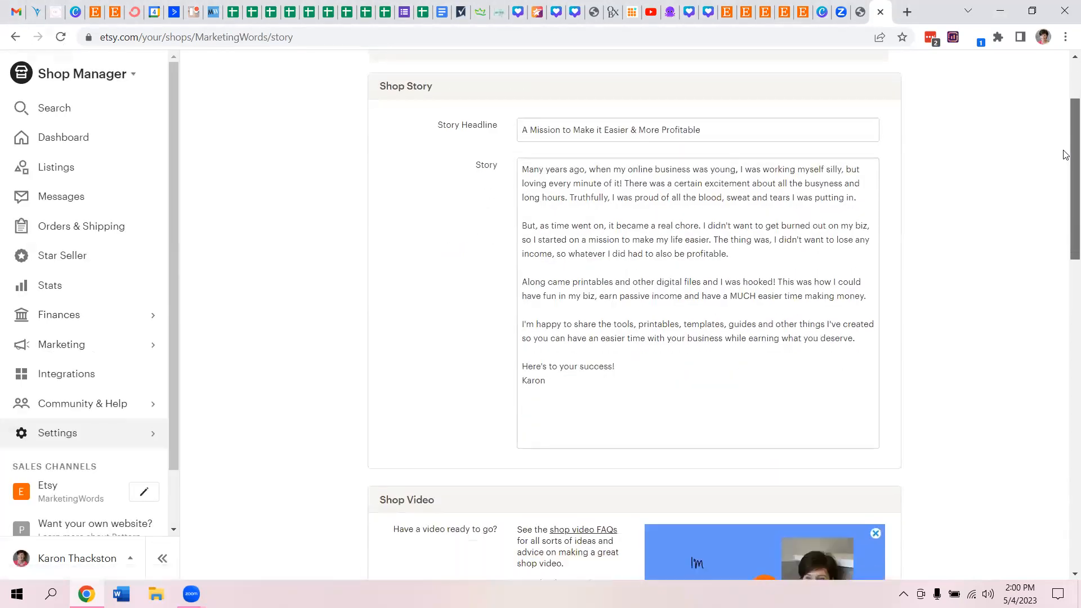
{"action": "scroll", "coordinate": [1066, 155], "scroll_direction": "down", "scroll_amount": 1}
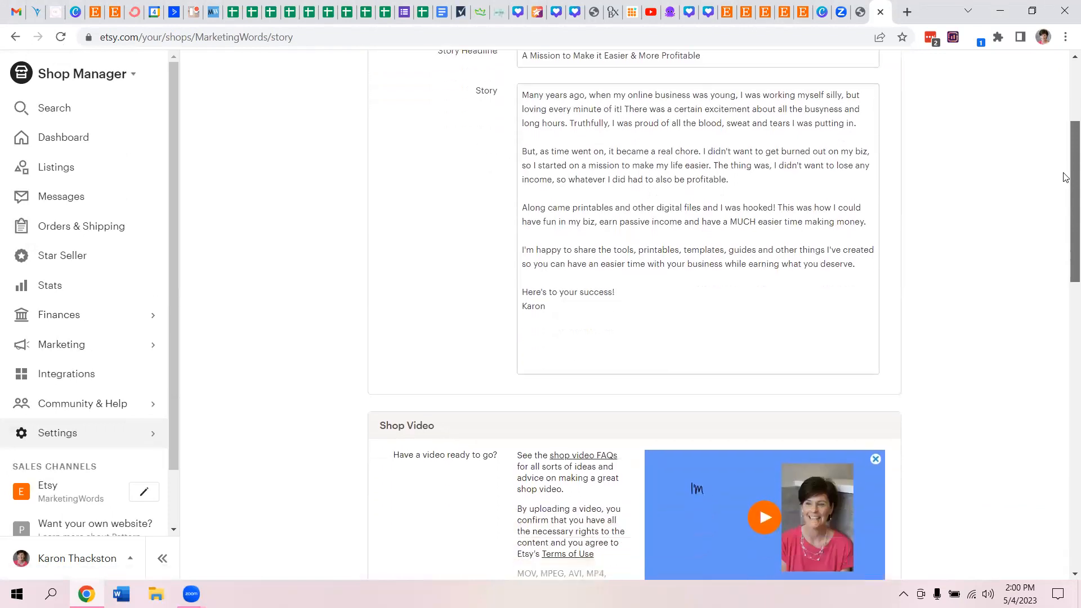
{"action": "scroll", "coordinate": [1065, 178], "scroll_direction": "down", "scroll_amount": 4}
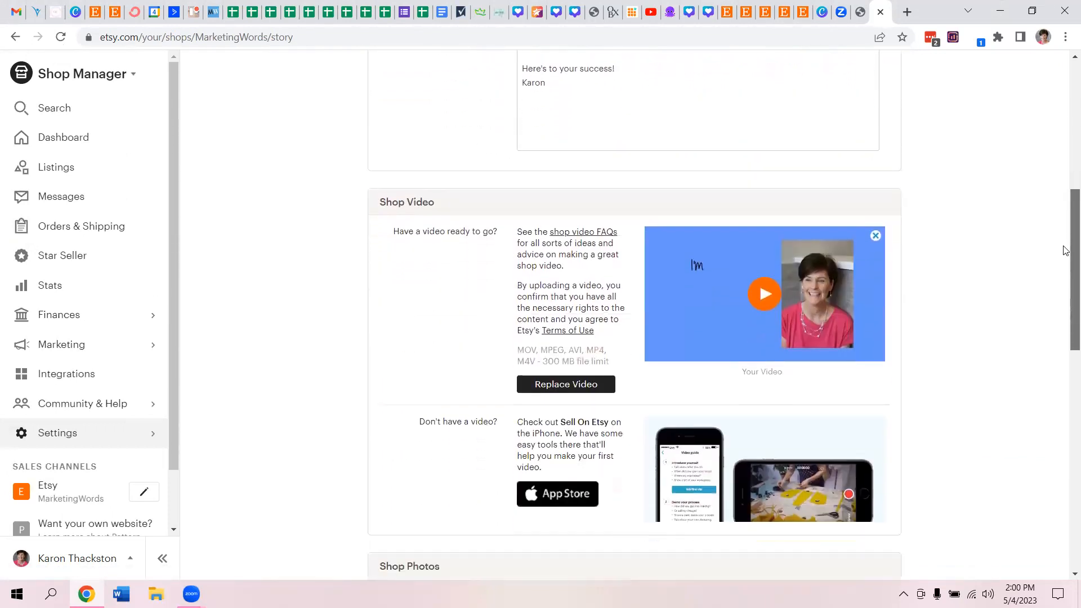
{"action": "scroll", "coordinate": [1065, 267], "scroll_direction": "down", "scroll_amount": 1}
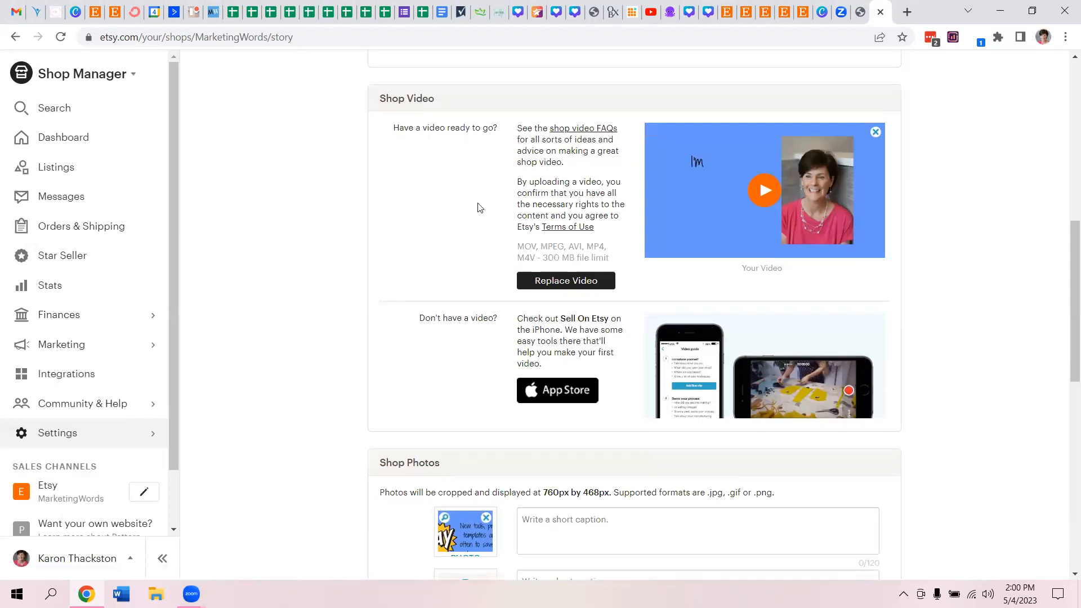
{"action": "left_click_drag", "start_coordinate": [357, 99], "coordinate": [447, 98]}
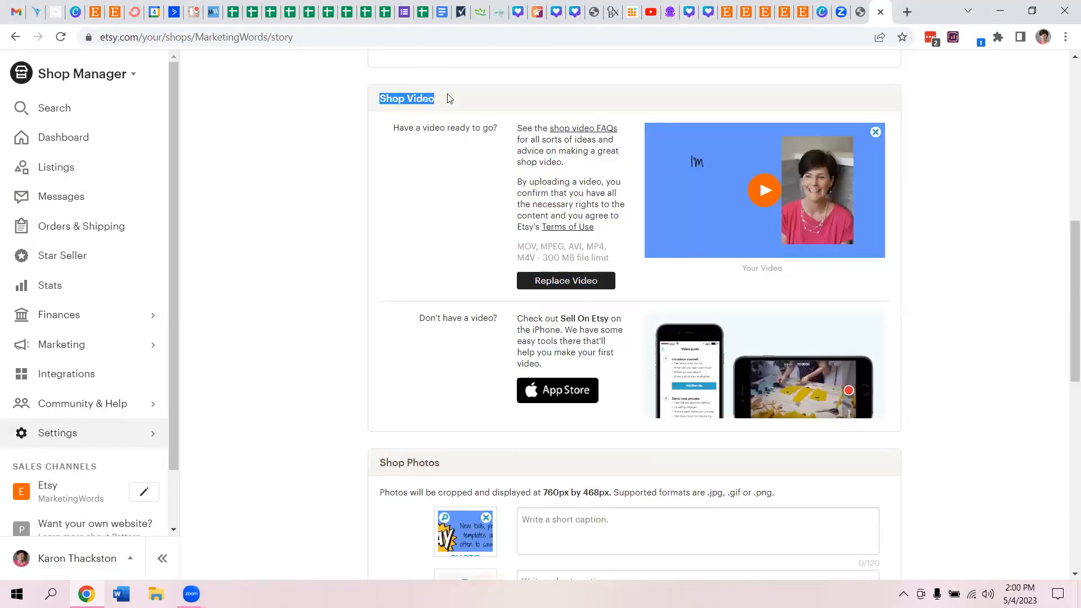
{"action": "left_click", "coordinate": [345, 453]}
{"action": "scroll", "coordinate": [345, 454], "scroll_direction": "down", "scroll_amount": 1}
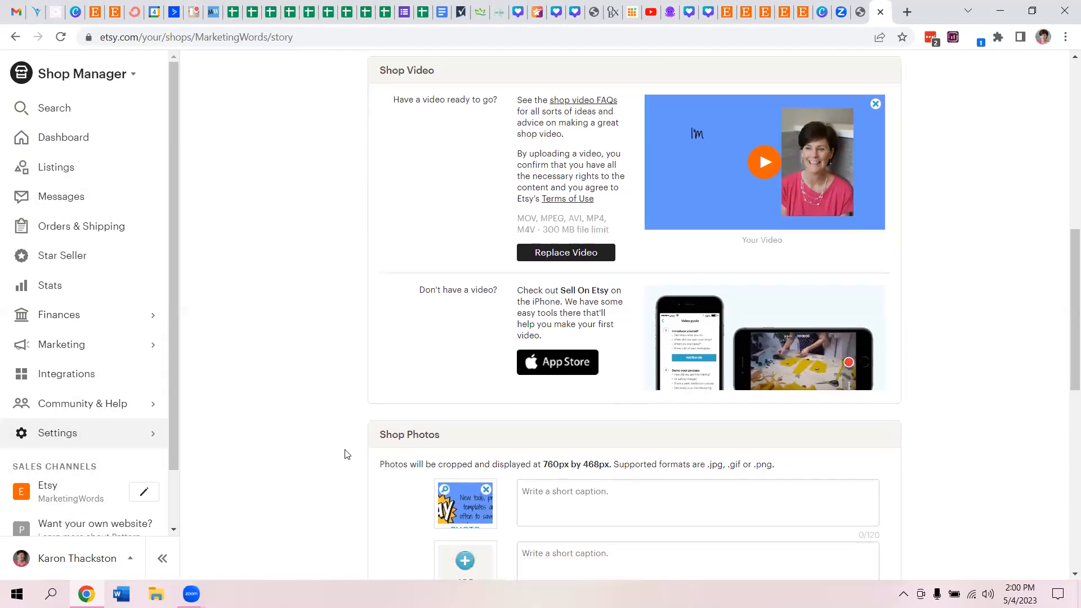
{"action": "left_click_drag", "start_coordinate": [479, 438], "coordinate": [382, 435]}
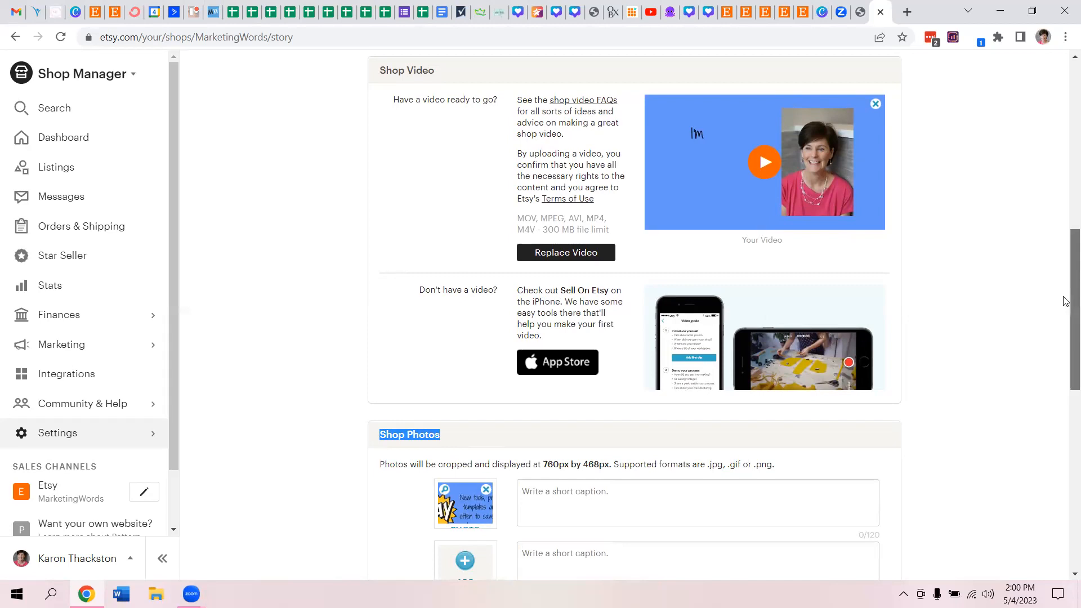
{"action": "left_click_drag", "start_coordinate": [1065, 301], "coordinate": [1065, 297]}
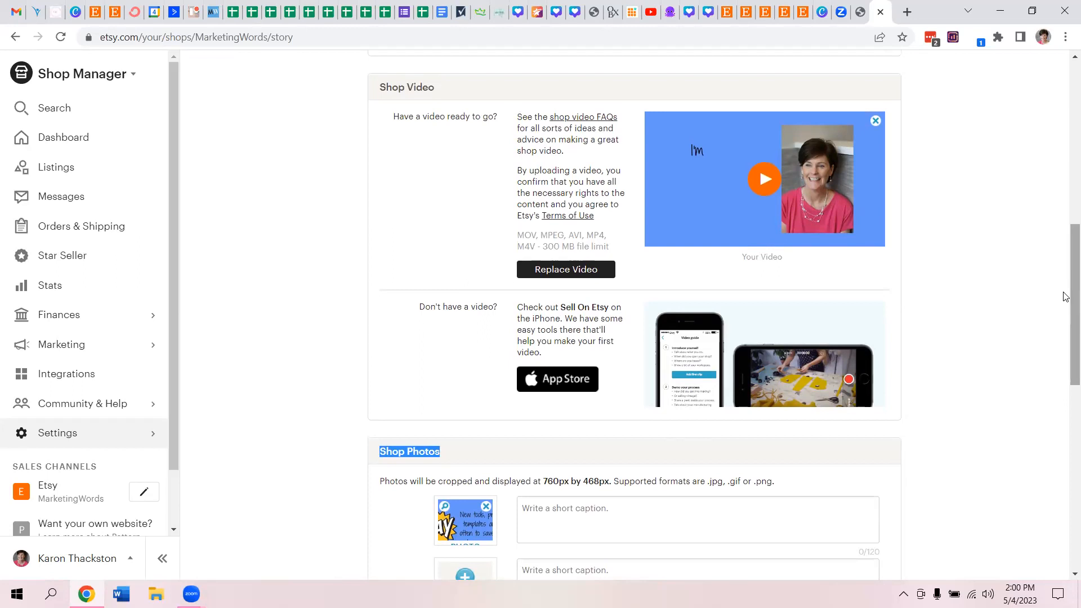
- Play the existing shop video and close its player
{"action": "left_click", "coordinate": [766, 179]}
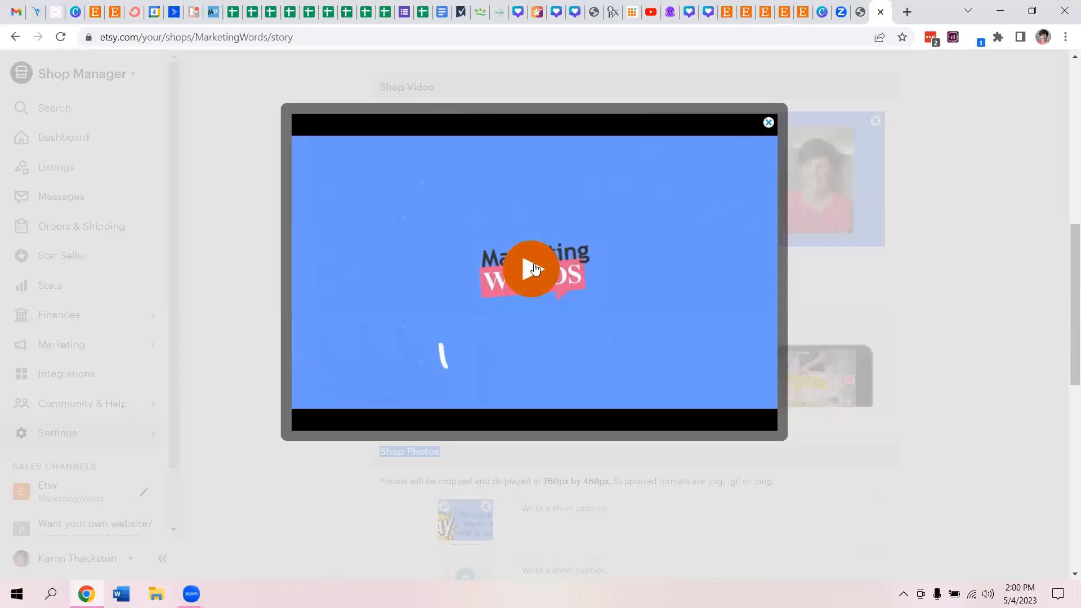
{"action": "left_click", "coordinate": [534, 269]}
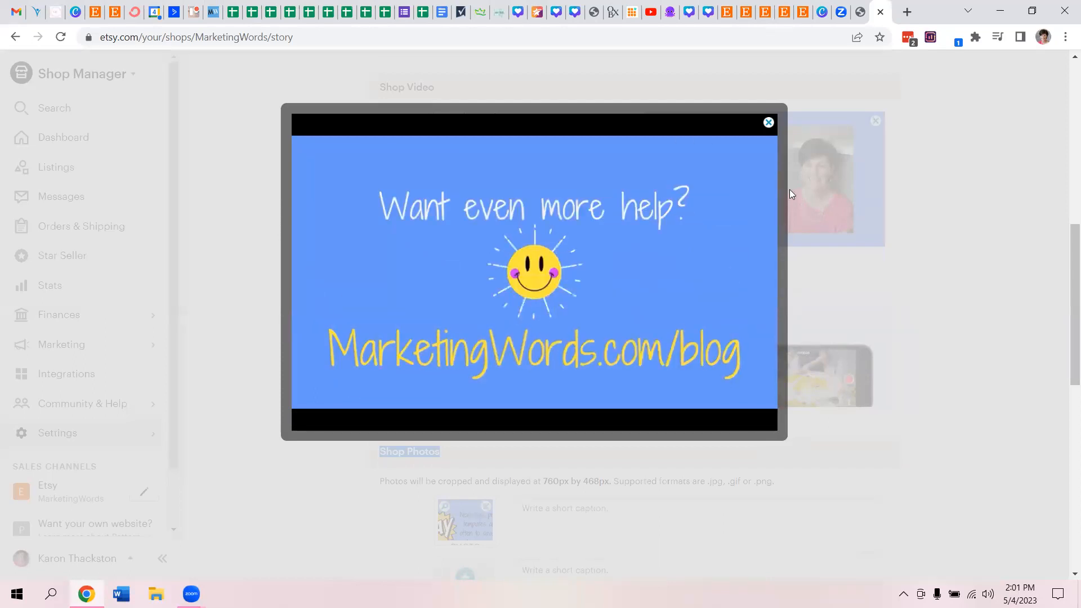
{"action": "left_click", "coordinate": [769, 124]}
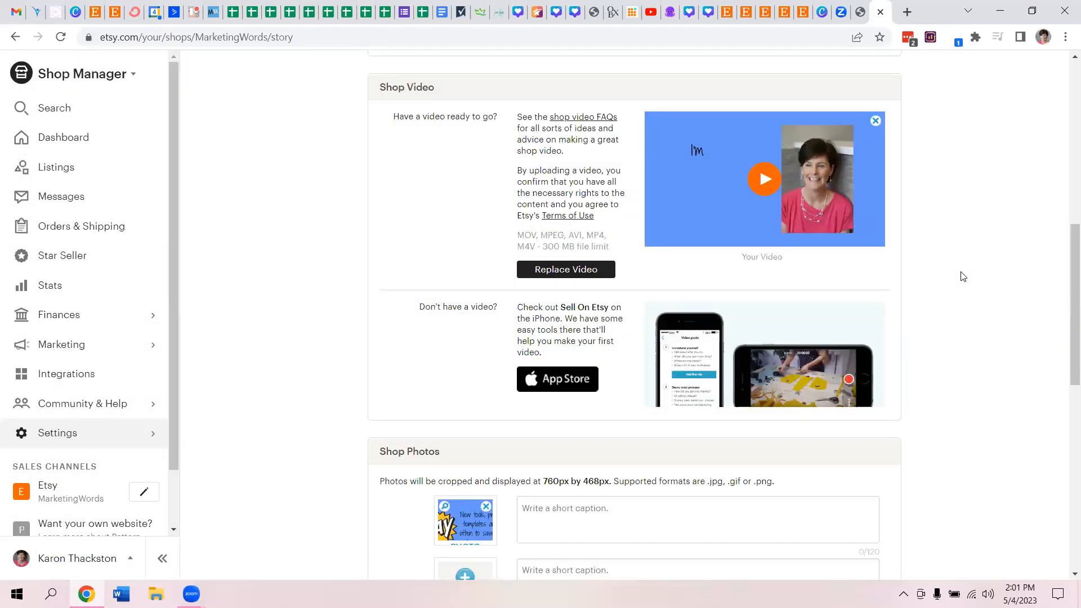
- Switch to Canva and create a blank 1920 × 1080 px video design
{"action": "left_click", "coordinate": [821, 13]}
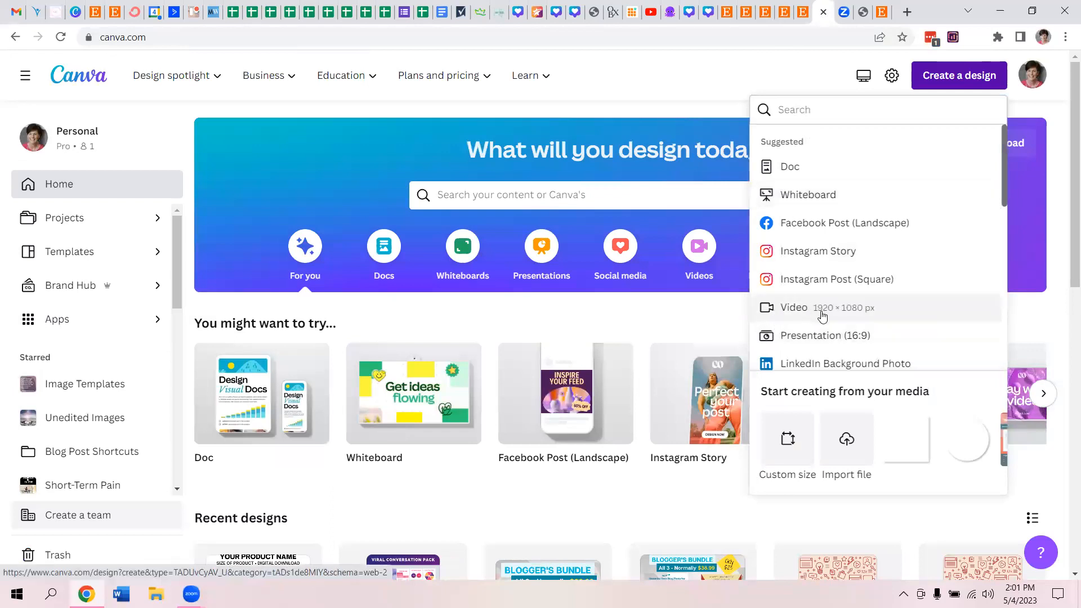
{"action": "left_click", "coordinate": [767, 308]}
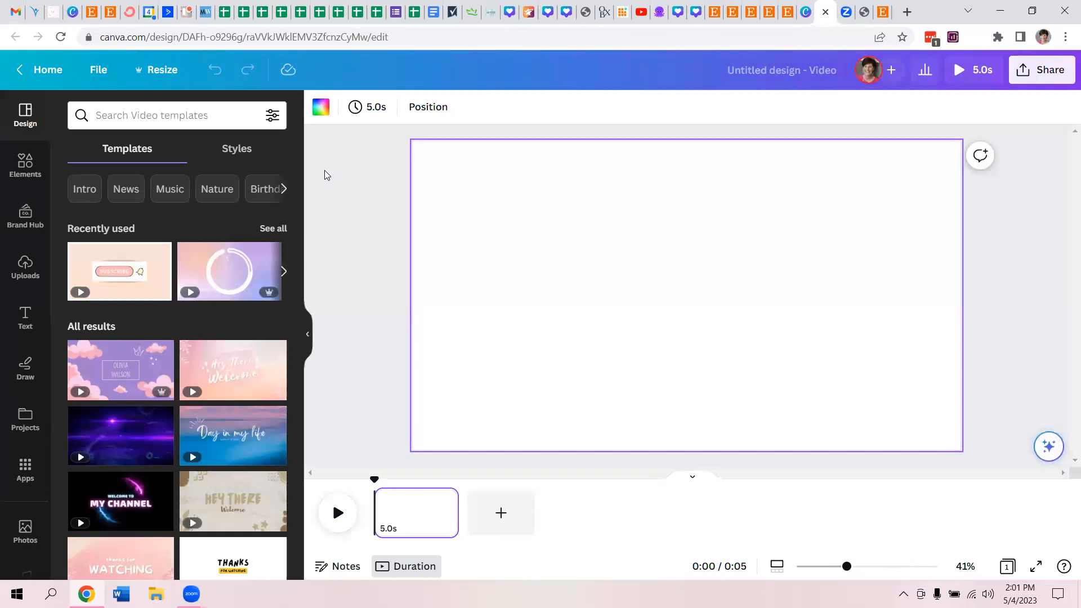
- Browse the suggested video templates and search them for "party video"
{"action": "left_click_drag", "start_coordinate": [301, 181], "coordinate": [299, 477]}
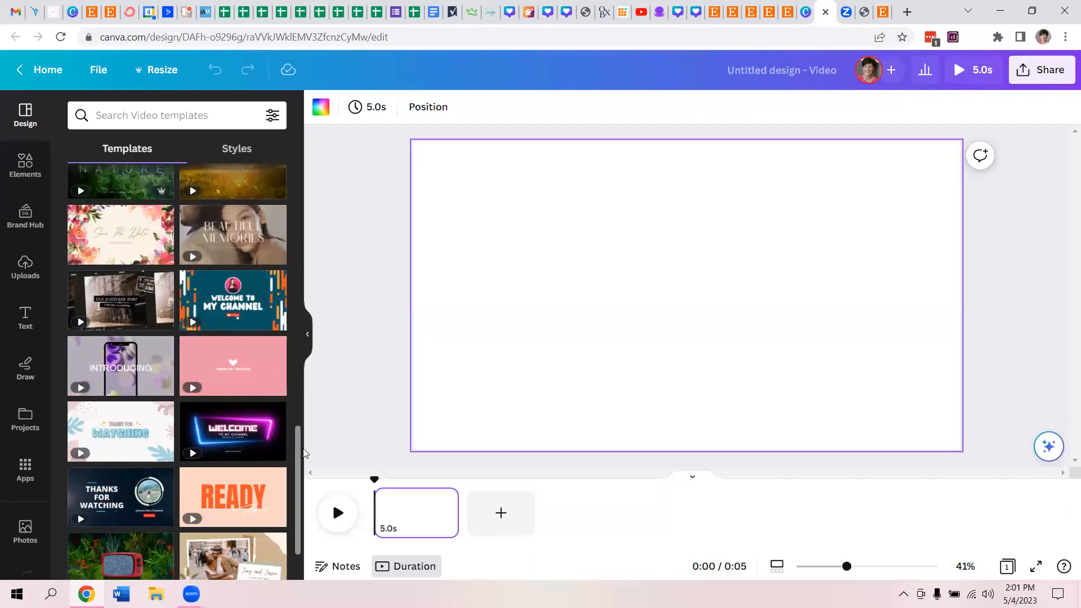
{"action": "scroll", "coordinate": [297, 450], "scroll_direction": "down", "scroll_amount": 5}
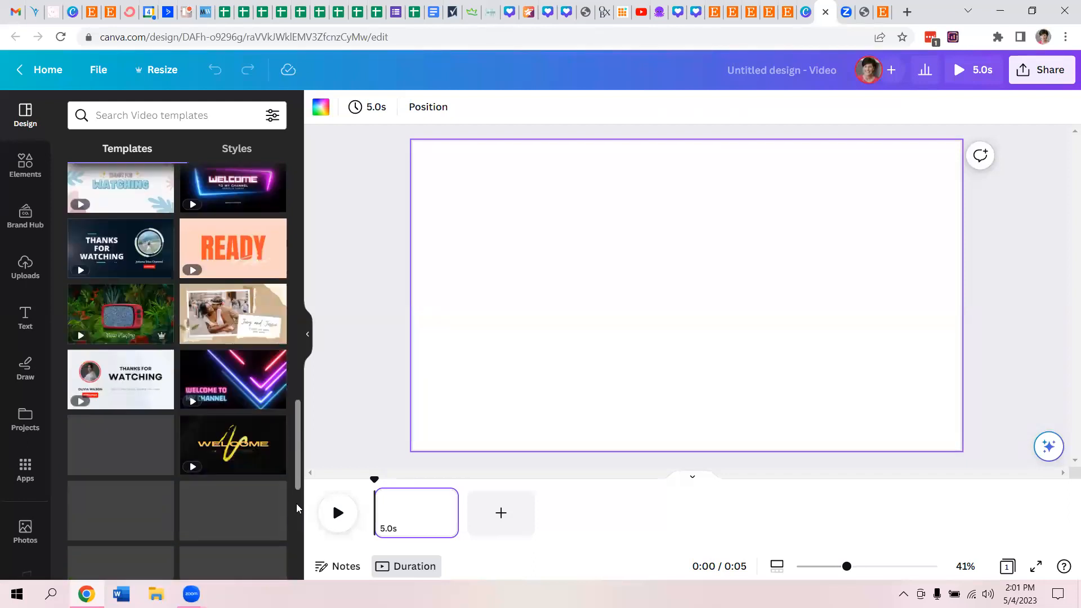
{"action": "left_click_drag", "start_coordinate": [298, 439], "coordinate": [297, 506]}
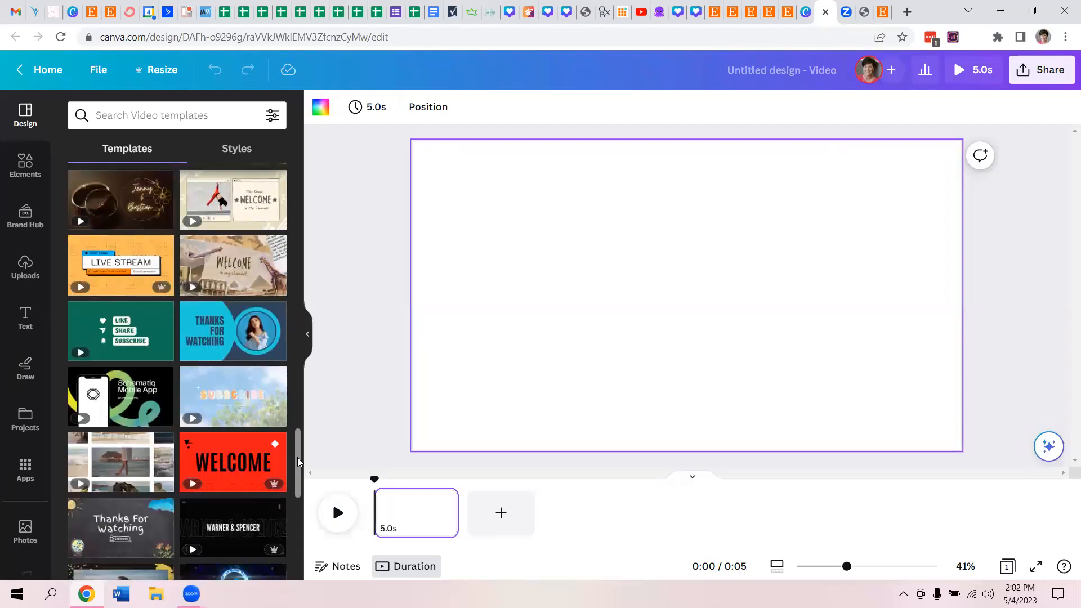
{"action": "left_click_drag", "start_coordinate": [296, 465], "coordinate": [297, 493]}
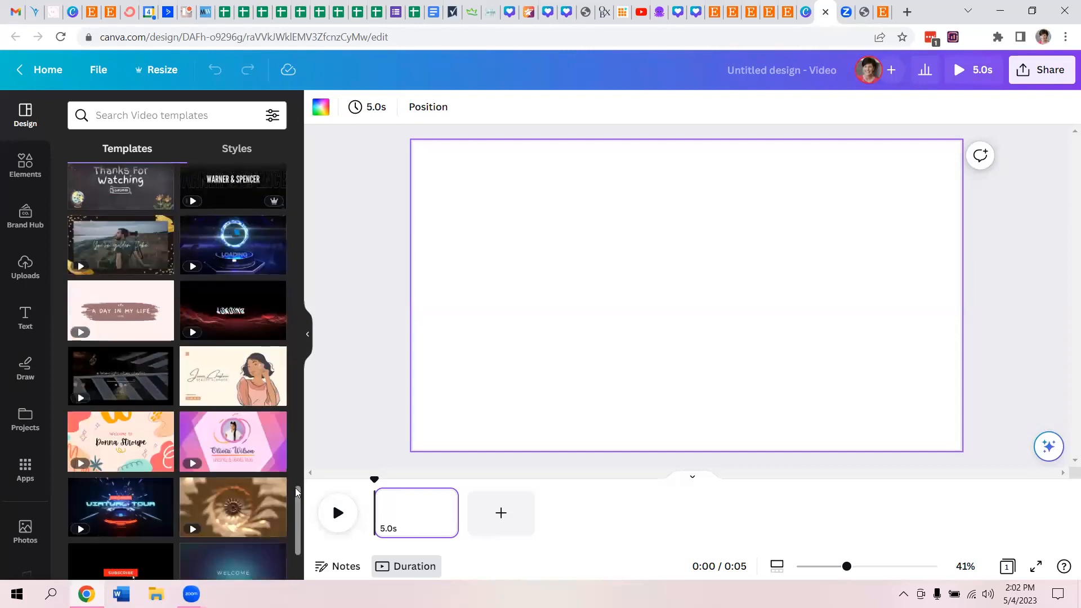
{"action": "left_click", "coordinate": [137, 115]}
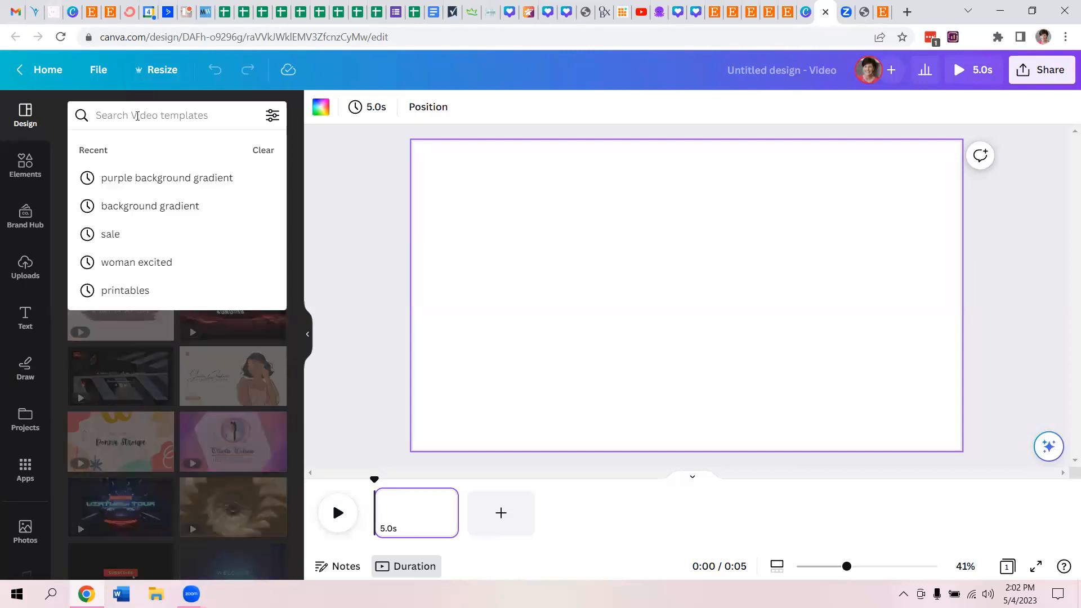
{"action": "type", "text": "party video"}
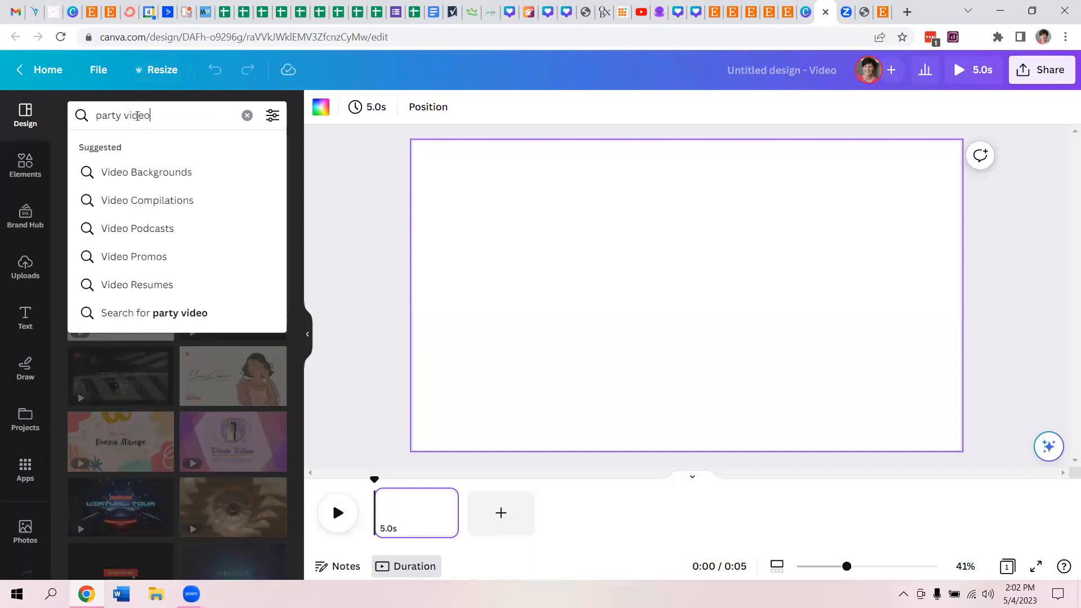
{"action": "key", "text": "Return"}
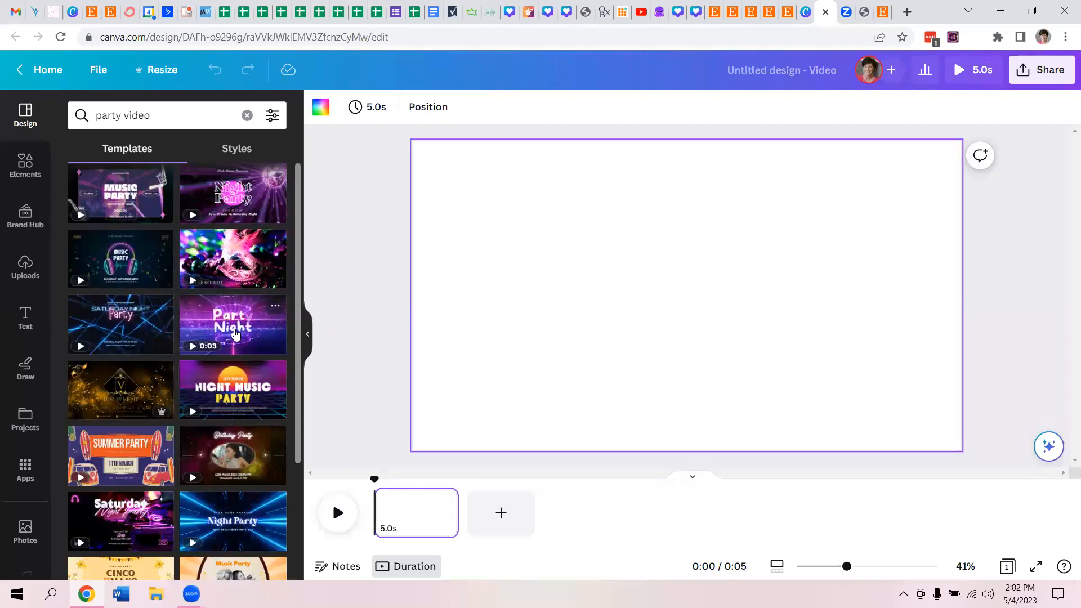
- Look through the party video templates and apply the Night Party Animate Video template with purple and blue neon beams to the blank page
{"action": "scroll", "coordinate": [295, 321], "scroll_direction": "down", "scroll_amount": 6}
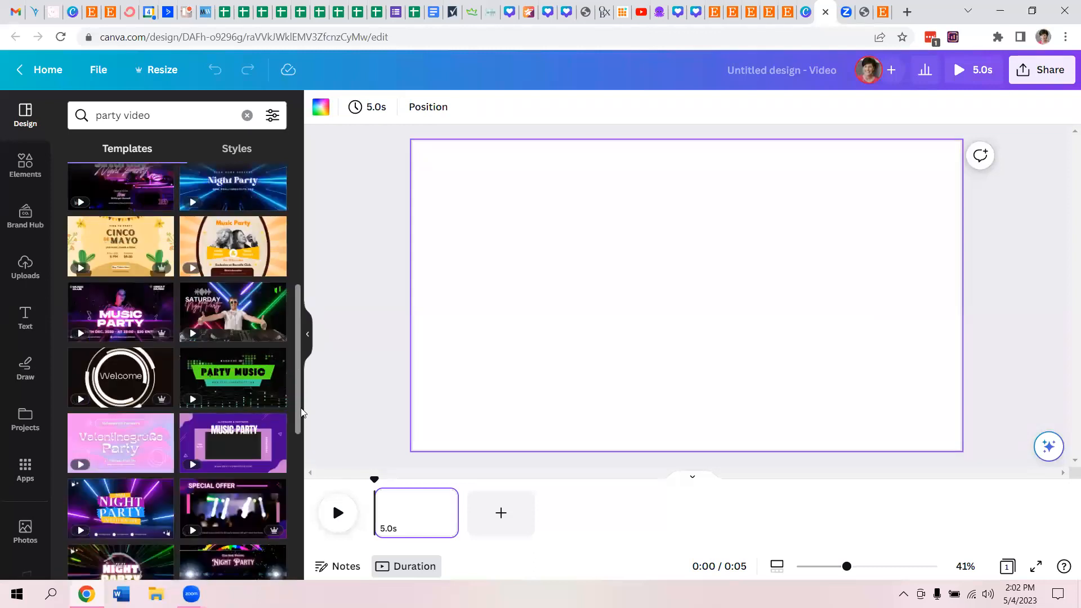
{"action": "scroll", "coordinate": [301, 445], "scroll_direction": "down", "scroll_amount": 3}
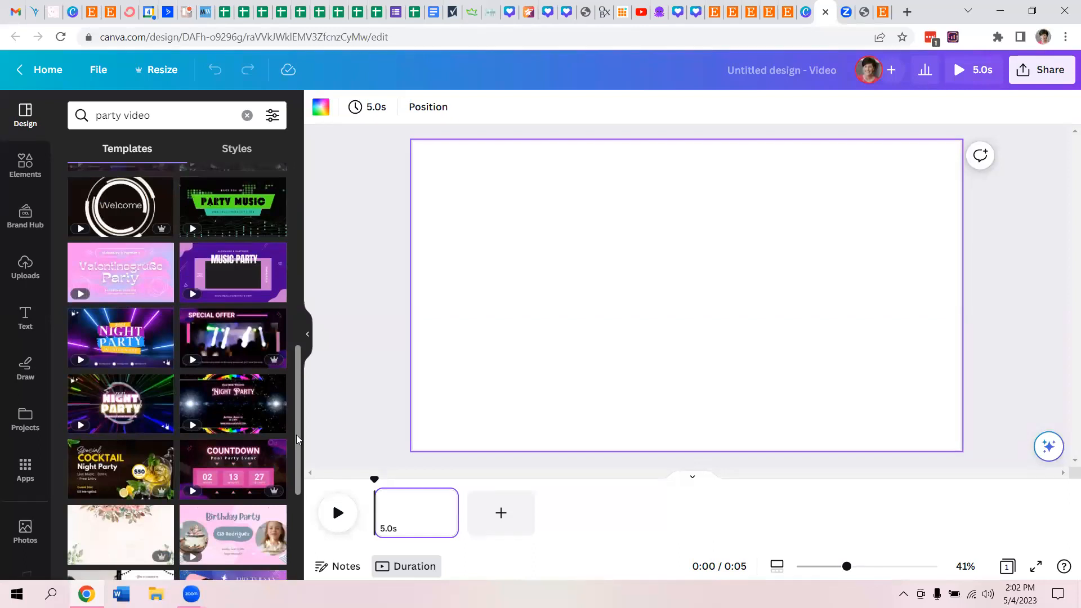
{"action": "scroll", "coordinate": [297, 441], "scroll_direction": "down", "scroll_amount": 2}
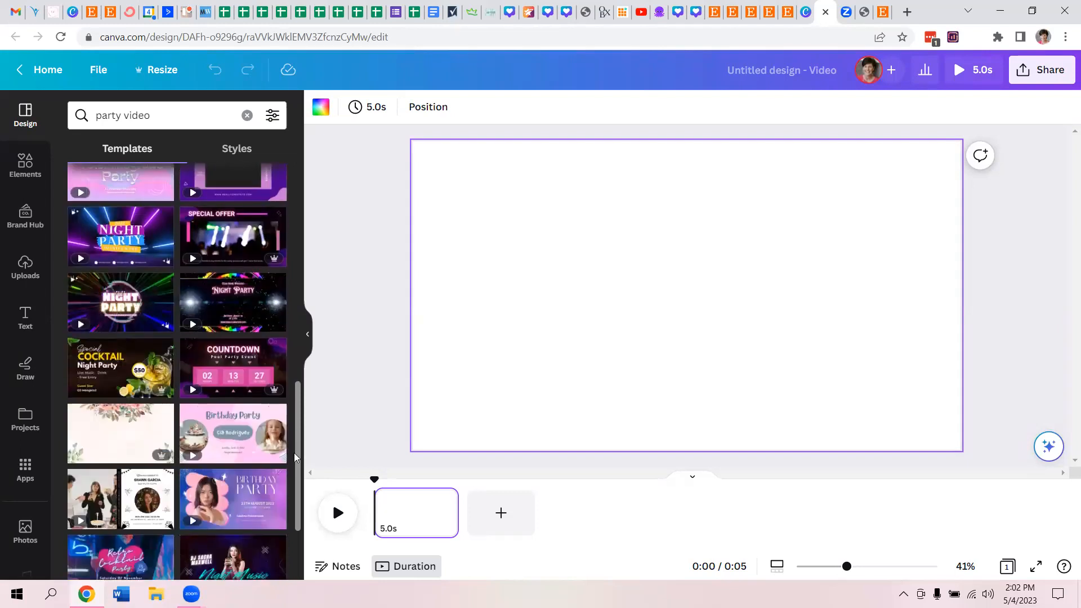
{"action": "scroll", "coordinate": [298, 507], "scroll_direction": "down", "scroll_amount": 5}
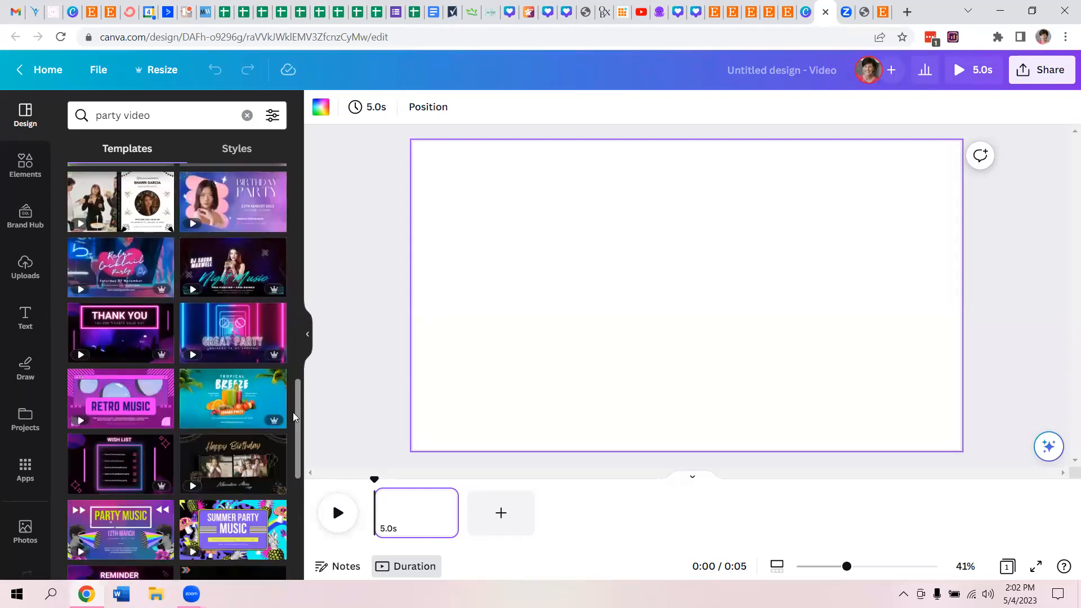
{"action": "scroll", "coordinate": [299, 426], "scroll_direction": "down", "scroll_amount": 4}
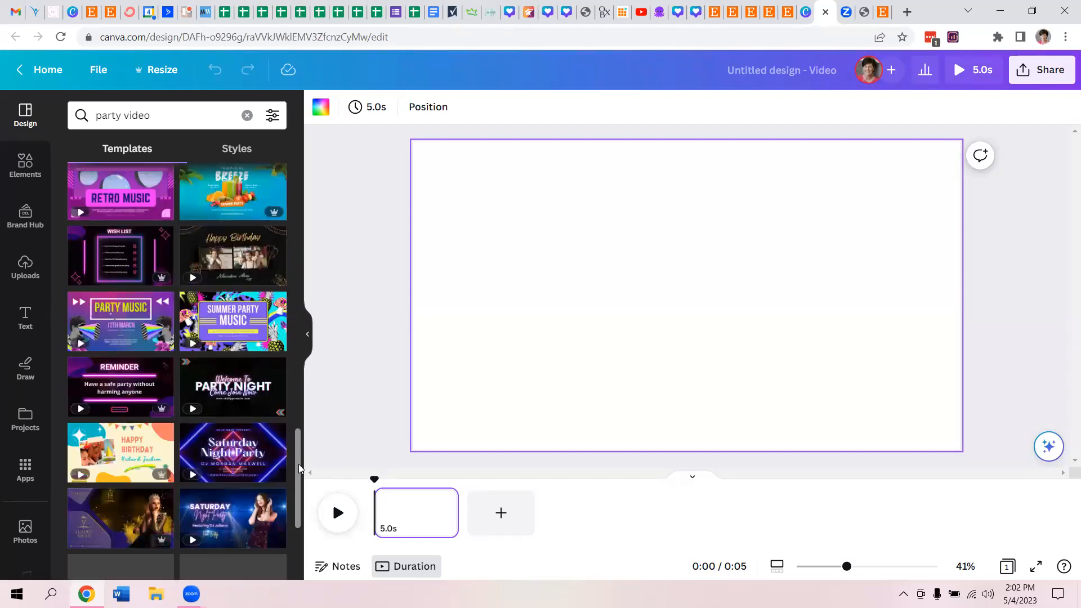
{"action": "scroll", "coordinate": [301, 501], "scroll_direction": "down", "scroll_amount": 4}
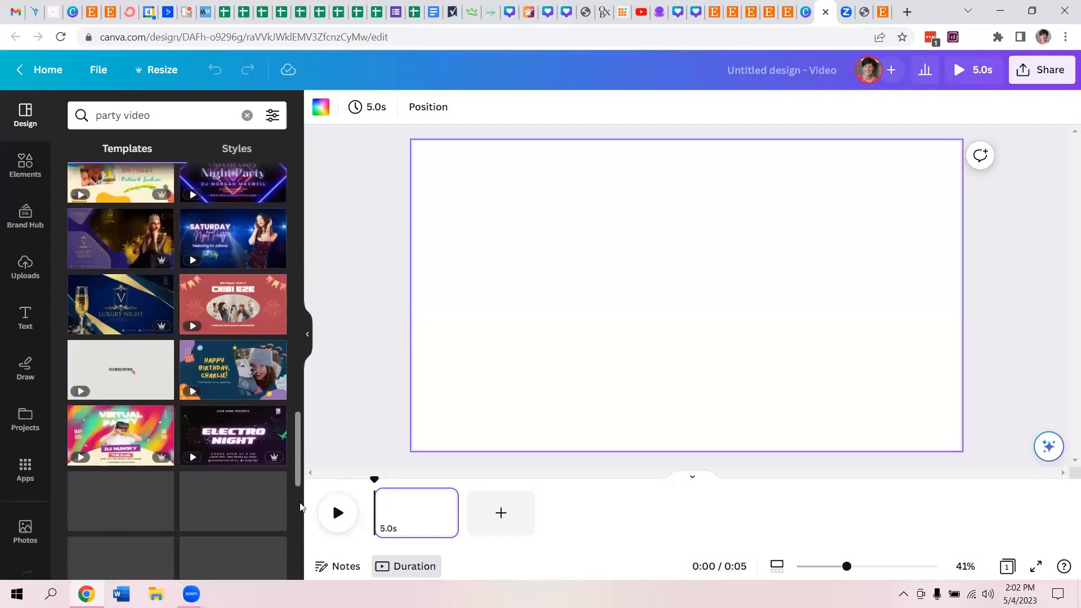
{"action": "scroll", "coordinate": [300, 507], "scroll_direction": "down", "scroll_amount": 3}
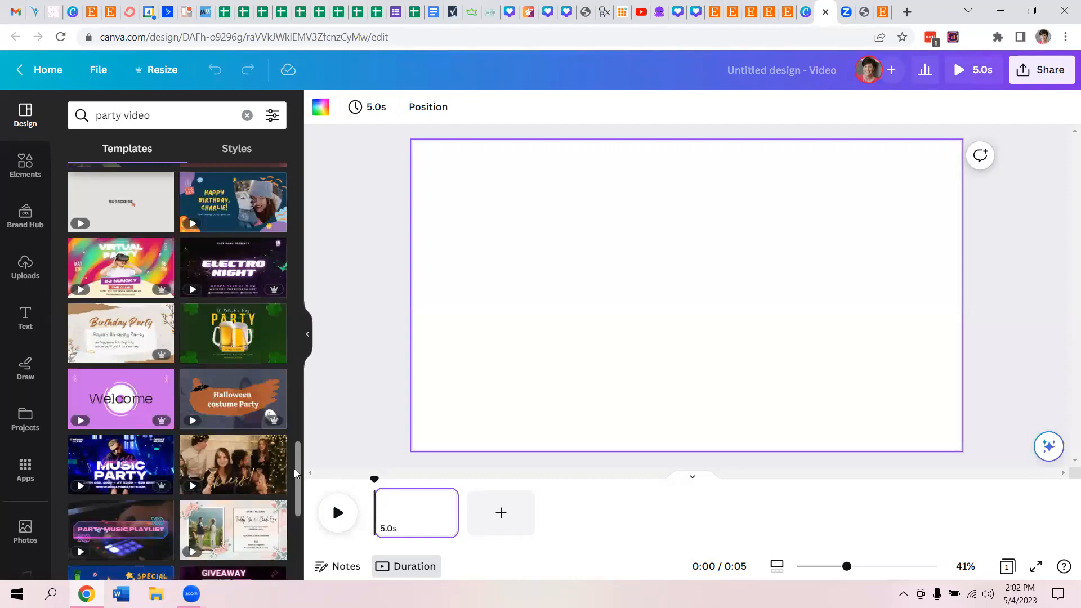
{"action": "left_click_drag", "start_coordinate": [296, 464], "coordinate": [294, 308]}
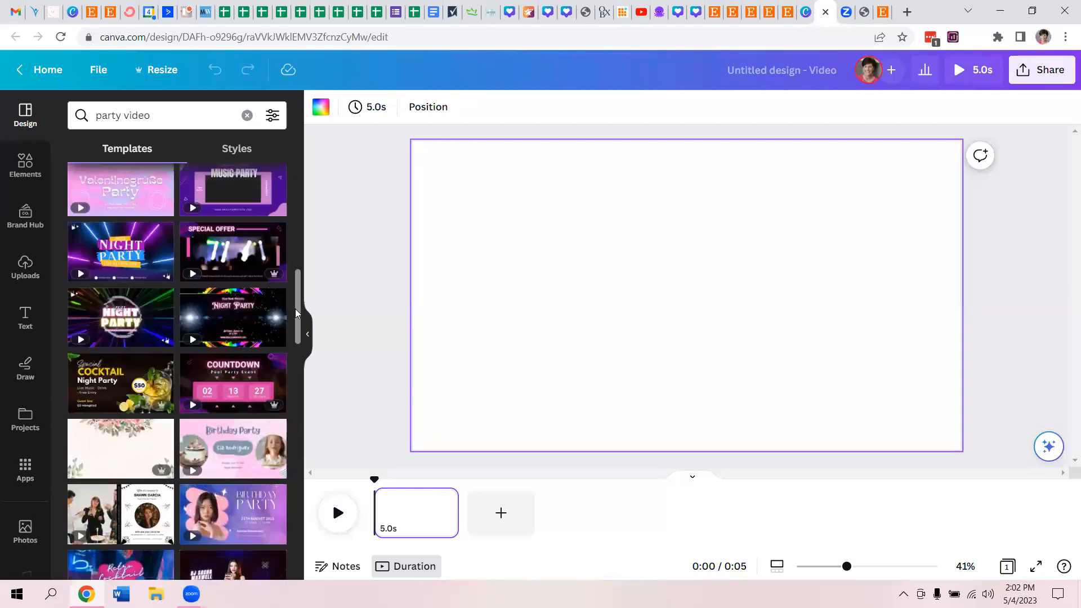
{"action": "left_click", "coordinate": [111, 243]}
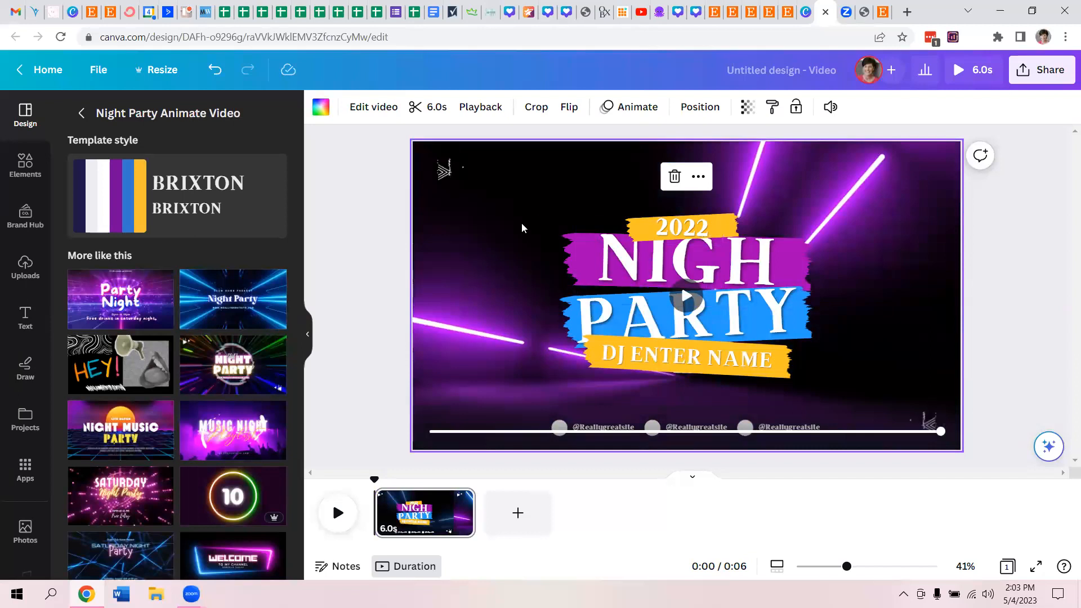
- Browse the filters for the background video and try the Street, Greyscale and Drama filters before going back to None
{"action": "left_click", "coordinate": [359, 108]}
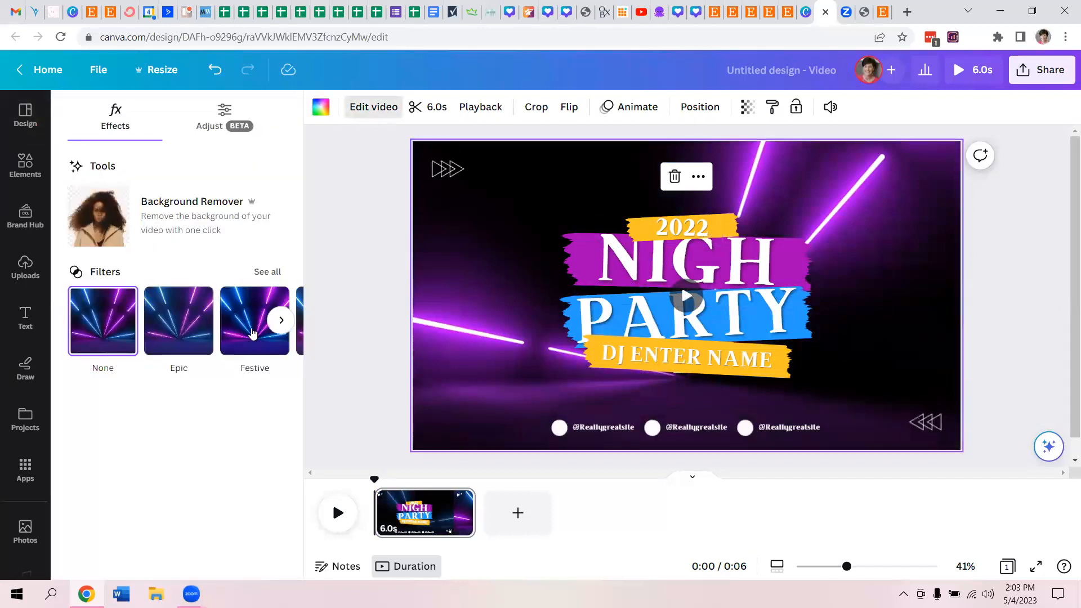
{"action": "left_click", "coordinate": [281, 321]}
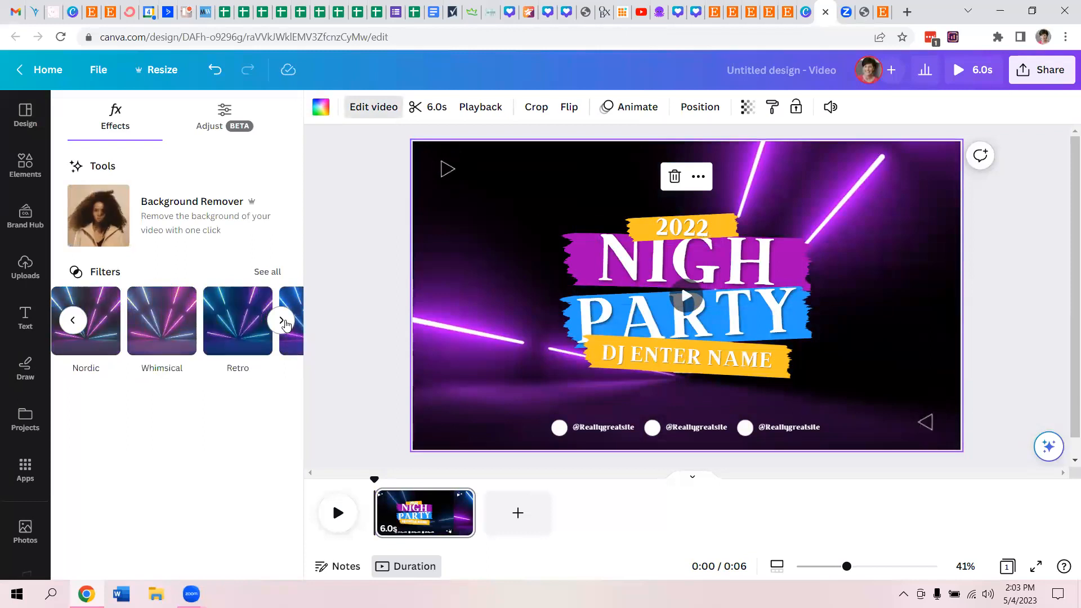
{"action": "left_click", "coordinate": [281, 321]}
{"action": "left_click", "coordinate": [281, 321]}
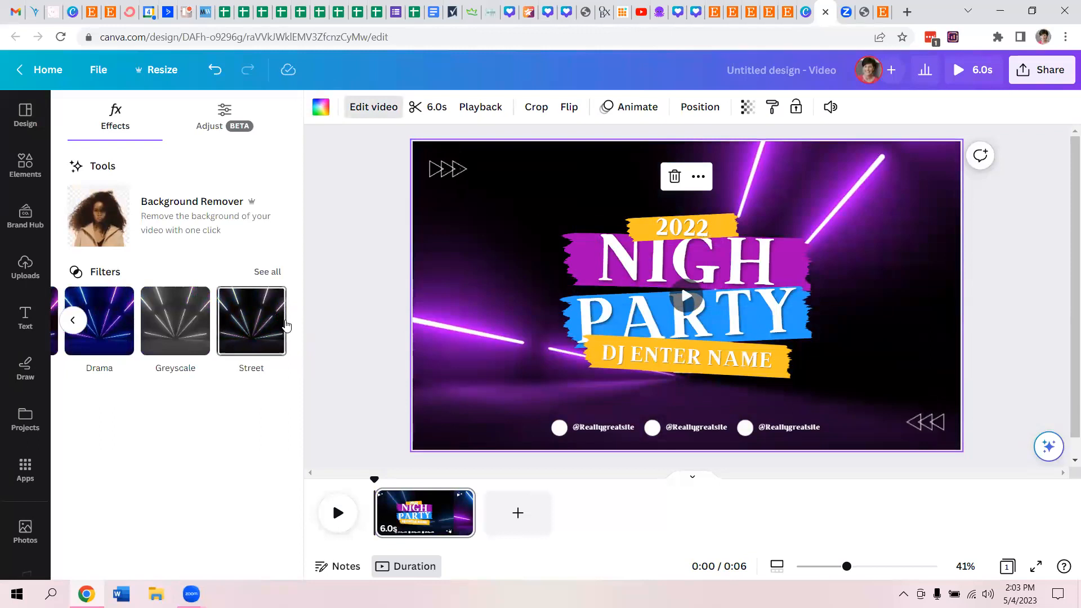
{"action": "left_click", "coordinate": [251, 321]}
{"action": "left_click", "coordinate": [175, 321]}
{"action": "left_click", "coordinate": [99, 321]}
{"action": "left_click", "coordinate": [73, 320]}
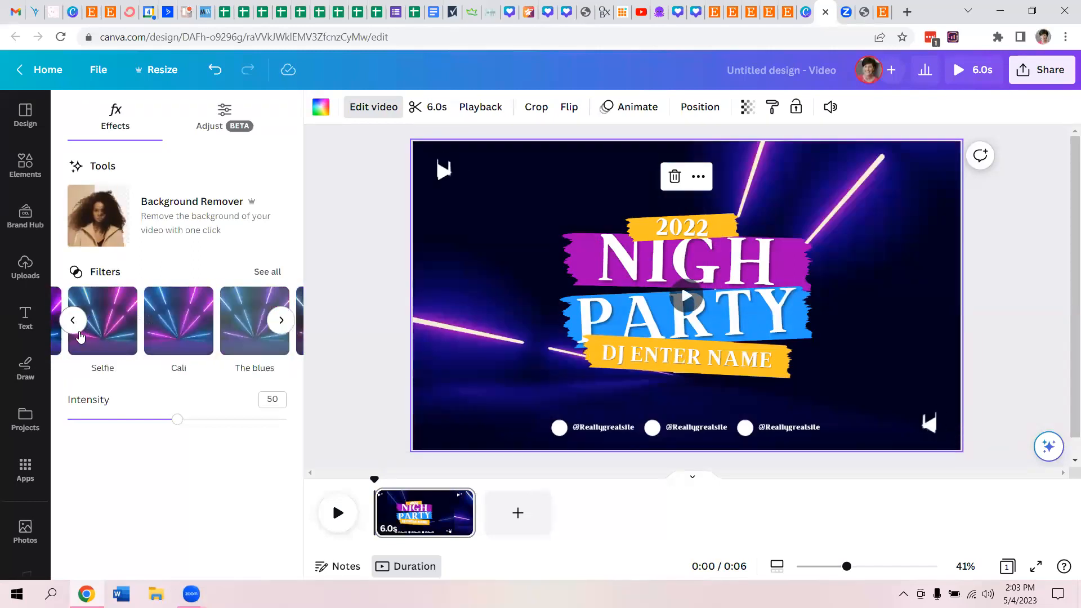
{"action": "left_click", "coordinate": [73, 322]}
{"action": "left_click", "coordinate": [107, 340]}
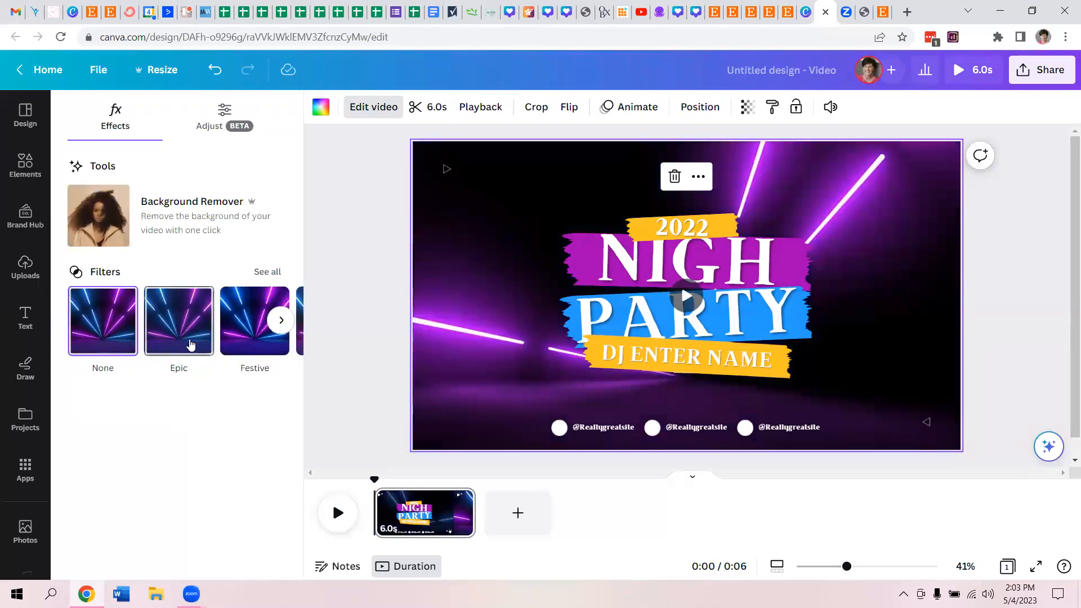
- Apply the Epic filter to the background video and adjust its intensity
{"action": "left_click", "coordinate": [191, 344]}
{"action": "left_click_drag", "start_coordinate": [121, 420], "coordinate": [367, 430]}
{"action": "left_click_drag", "start_coordinate": [169, 420], "coordinate": [274, 446]}
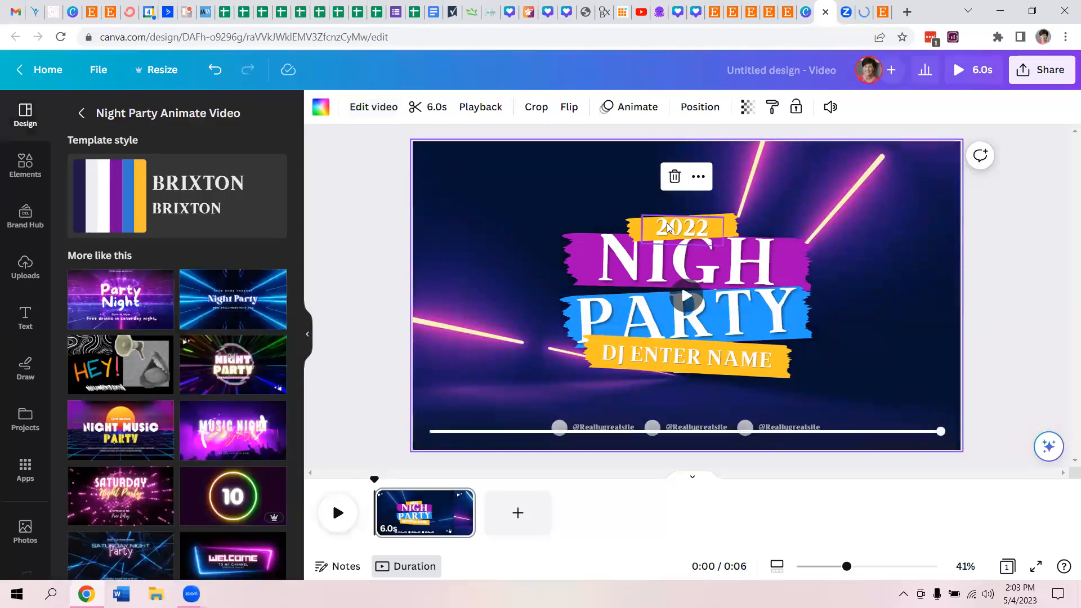
- Delete the "2022" text from the upper yellow banner
{"action": "double_click", "coordinate": [666, 223]}
{"action": "key", "text": "BackSpace"}
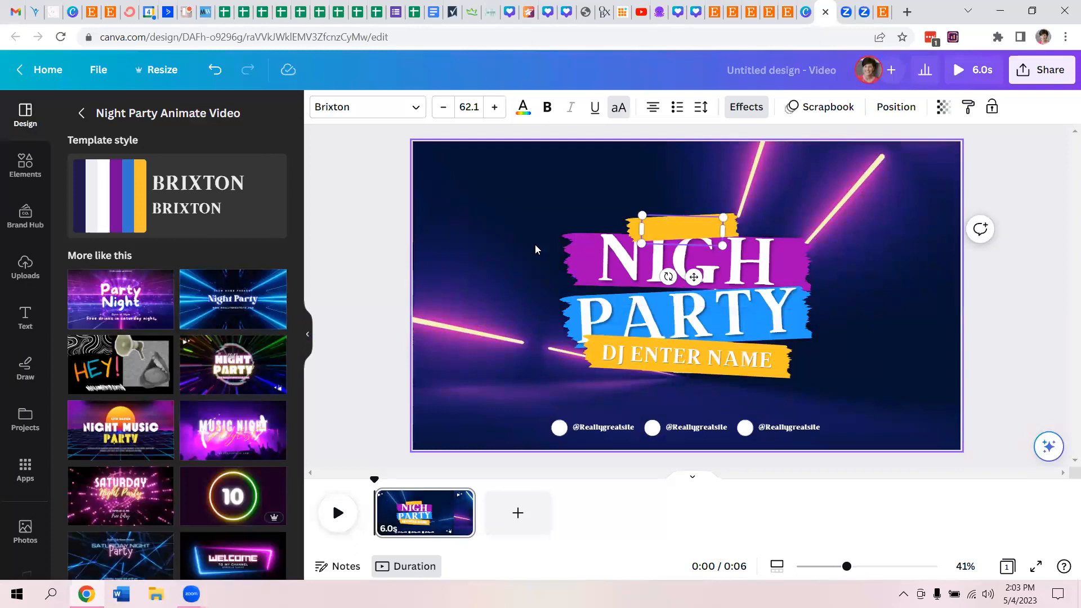
- Widen the NIGHT heading's text box so the word fits on one line and recentre it over the purple banner
{"action": "left_click", "coordinate": [622, 266]}
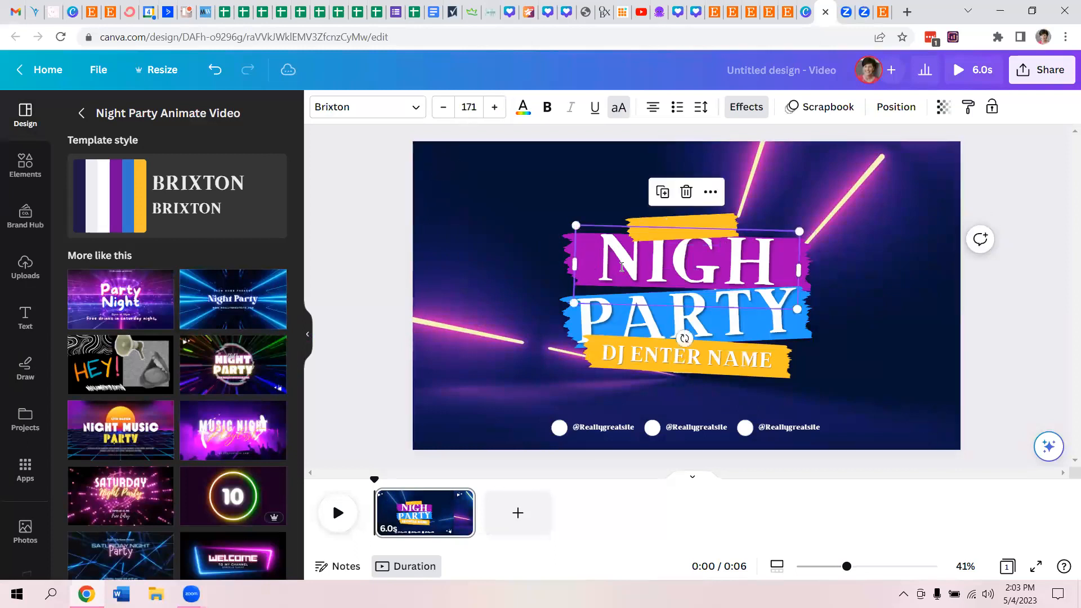
{"action": "left_click", "coordinate": [621, 267]}
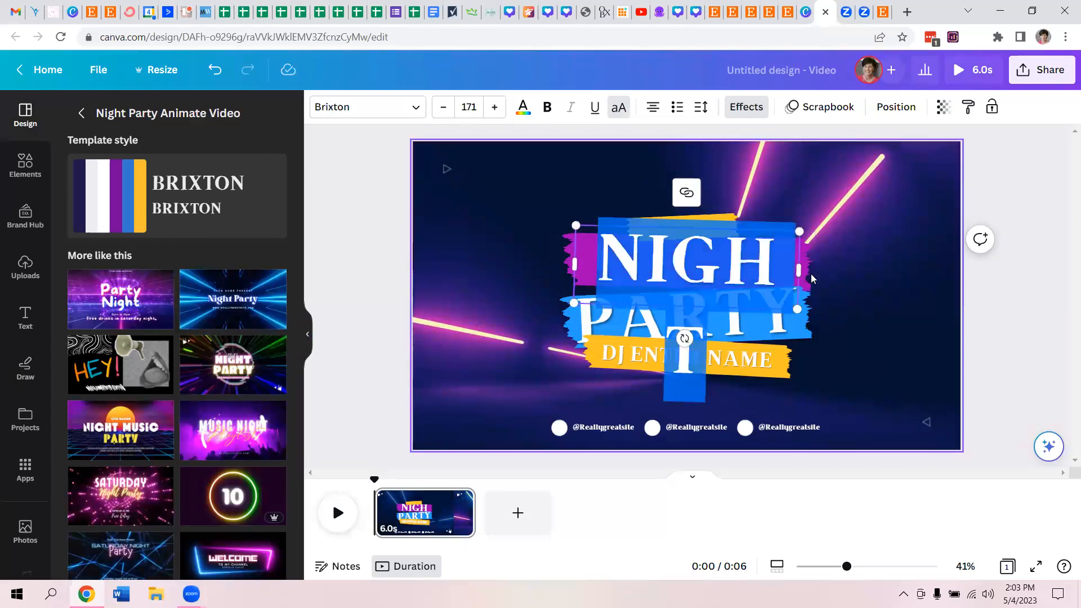
{"action": "left_click_drag", "start_coordinate": [801, 267], "coordinate": [832, 276]}
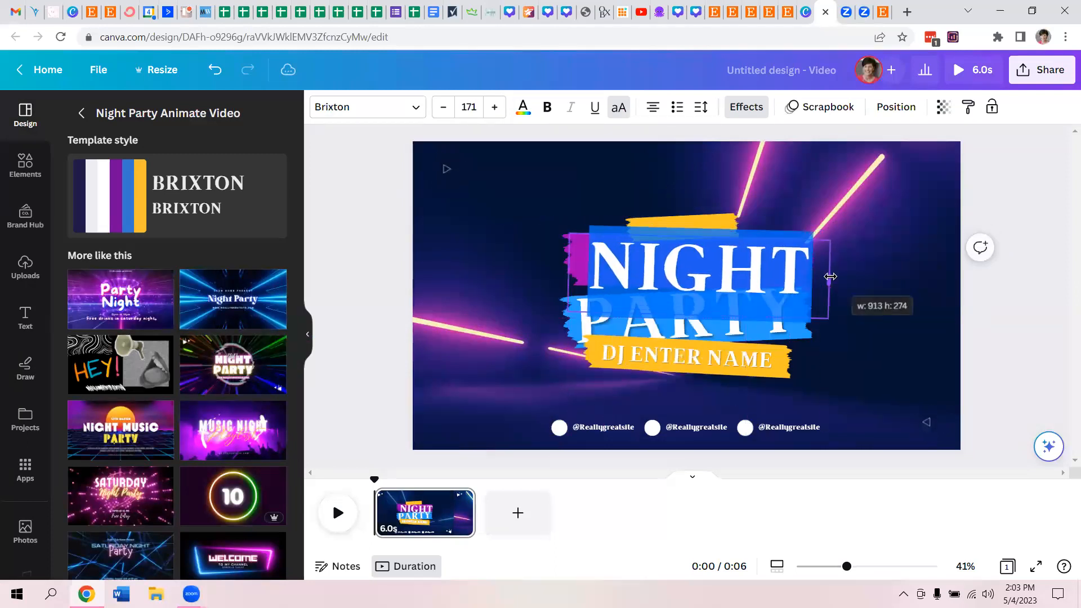
{"action": "left_click", "coordinate": [473, 277]}
{"action": "left_click_drag", "start_coordinate": [654, 261], "coordinate": [646, 258]}
- Replace the heading on the purple banner with "PARTY"
{"action": "double_click", "coordinate": [646, 257]}
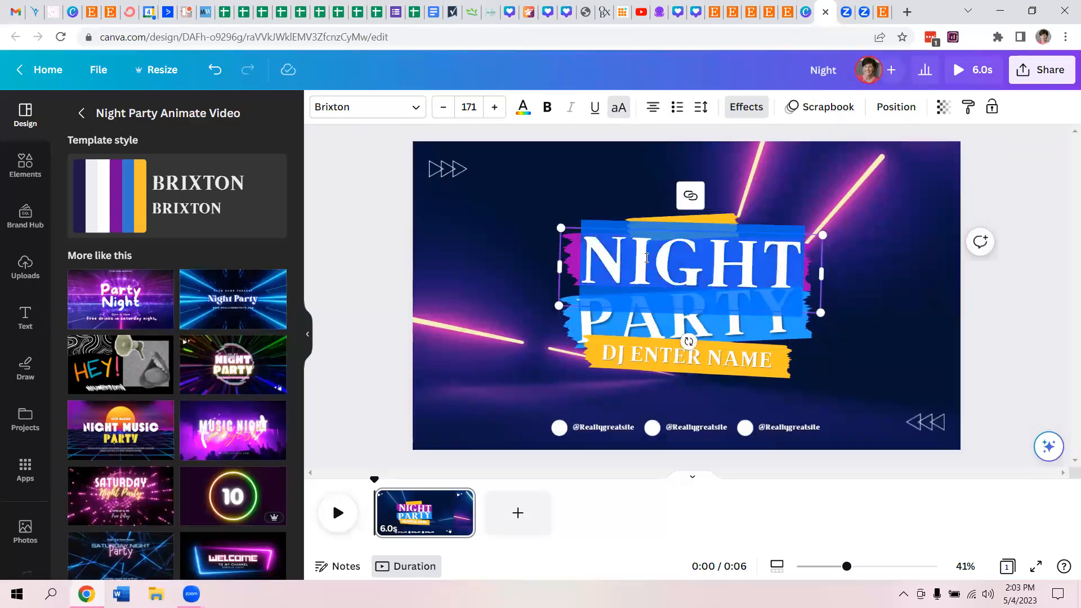
{"action": "type", "text": "PAR"}
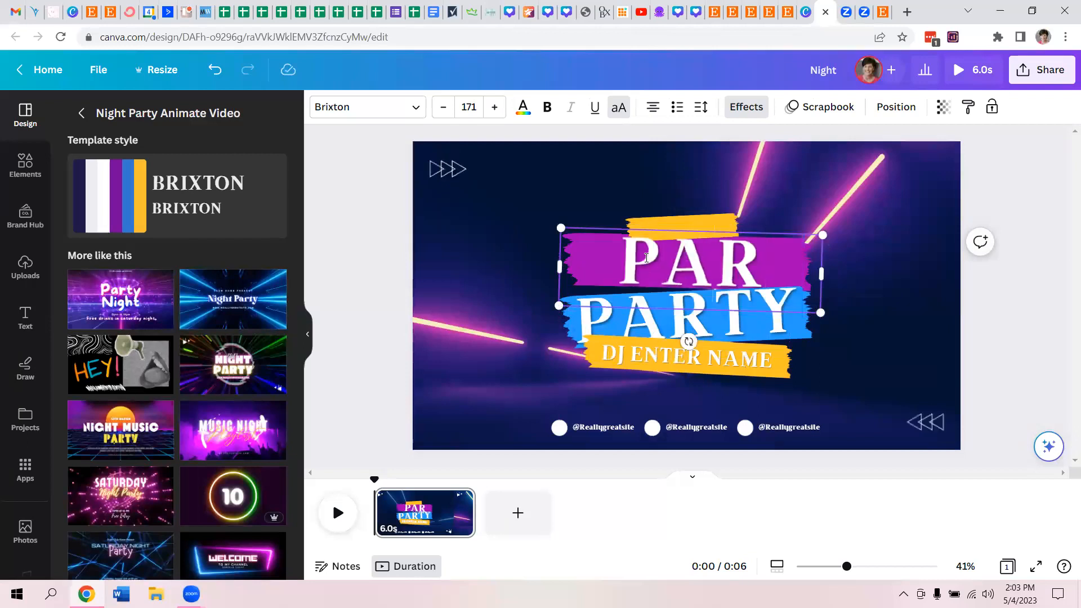
{"action": "type", "text": "TY"}
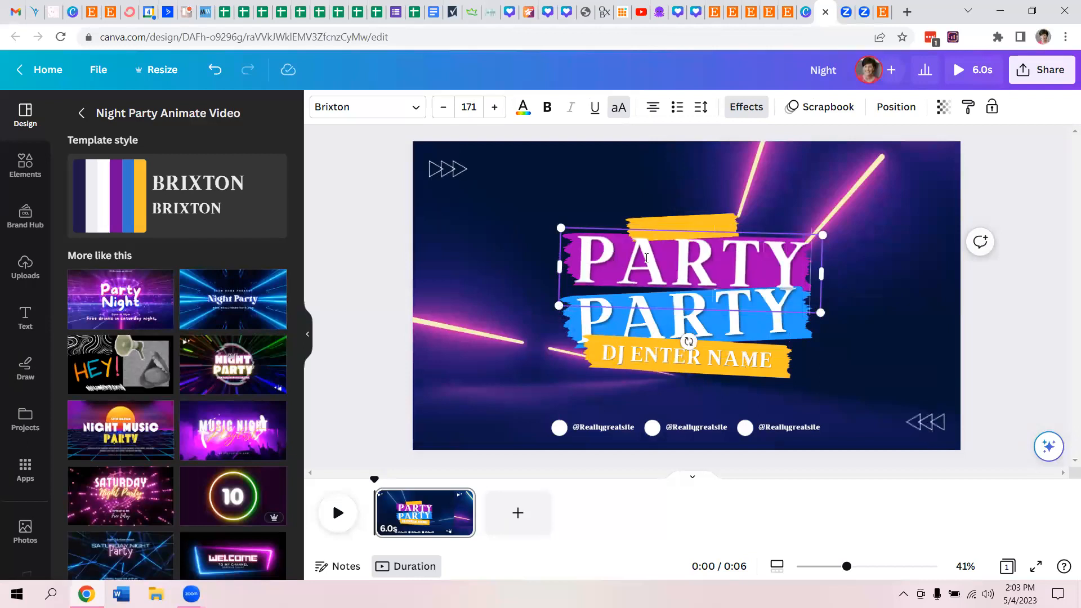
- Replace the heading on the blue banner with "PATTY"
{"action": "double_click", "coordinate": [607, 322]}
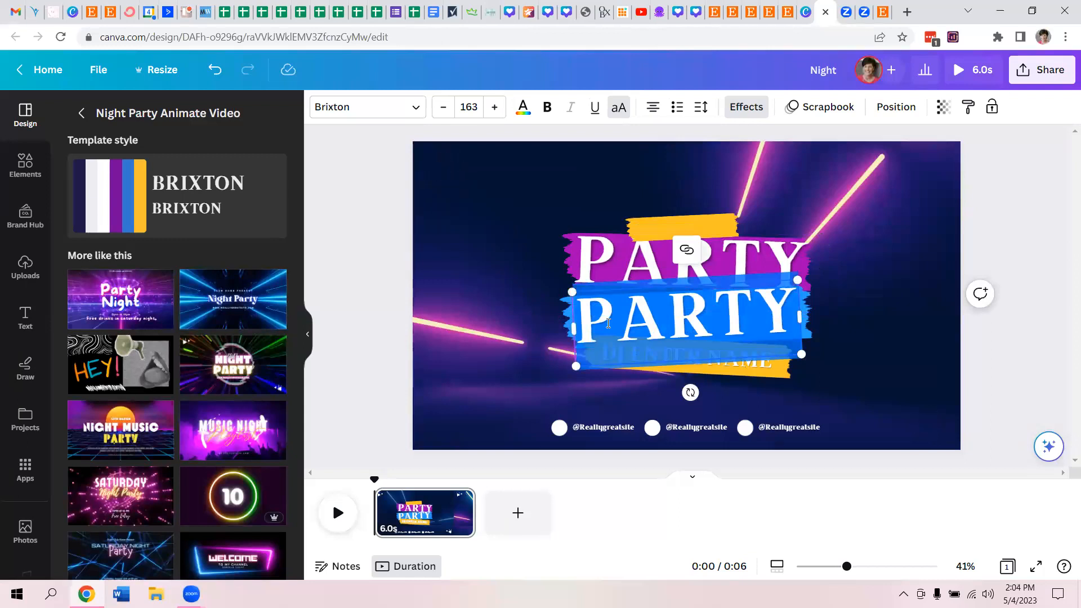
{"action": "type", "text": "PART"}
{"action": "key", "text": "BackSpace"}
{"action": "key", "text": "BackSpace"}
{"action": "type", "text": "TTY"}
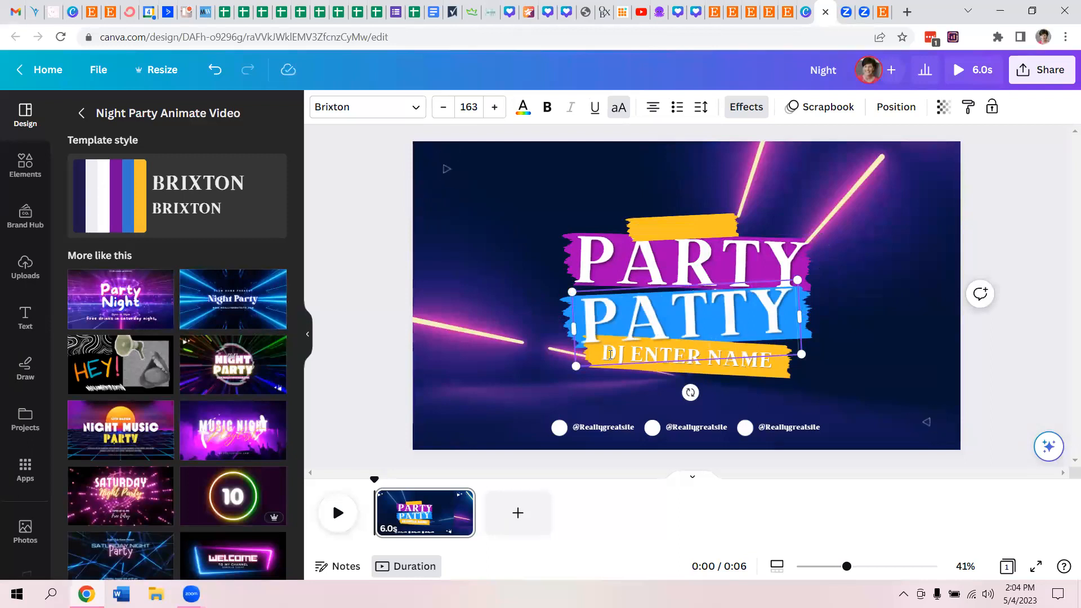
{"action": "left_click", "coordinate": [512, 390]}
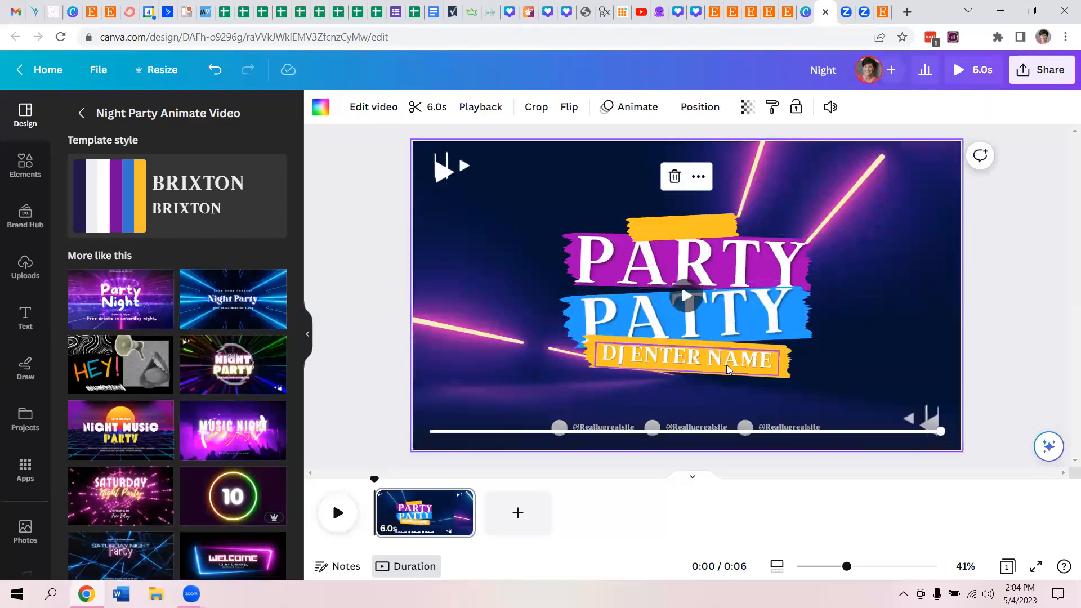
- Replace the "DJ ENTER NAME" line with "SUPPLIES & MORE" and widen its text box so it fits on one line
{"action": "double_click", "coordinate": [726, 364]}
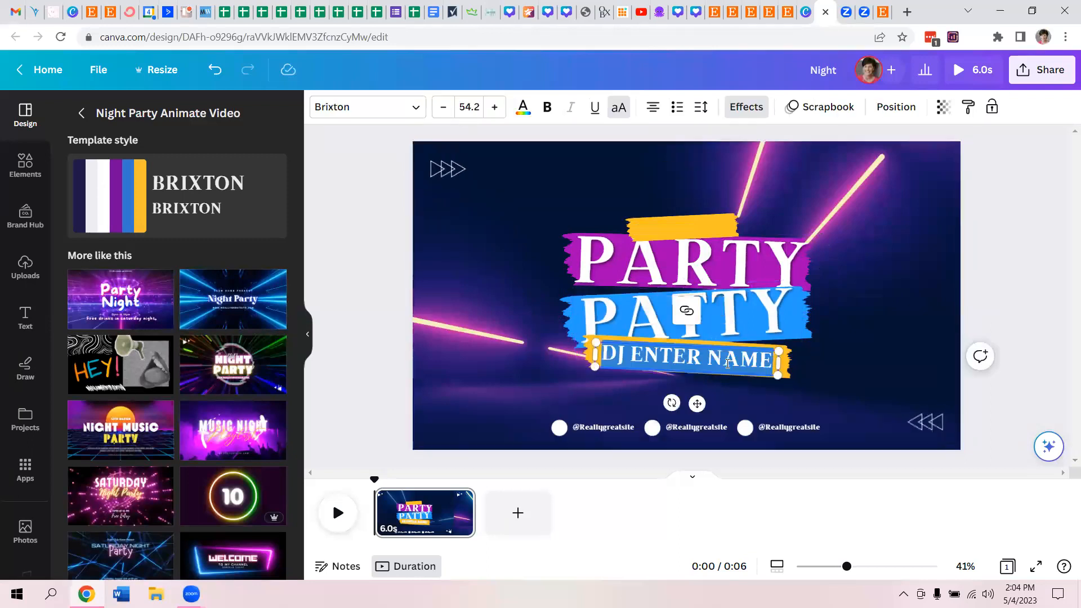
{"action": "type", "text": "SU"}
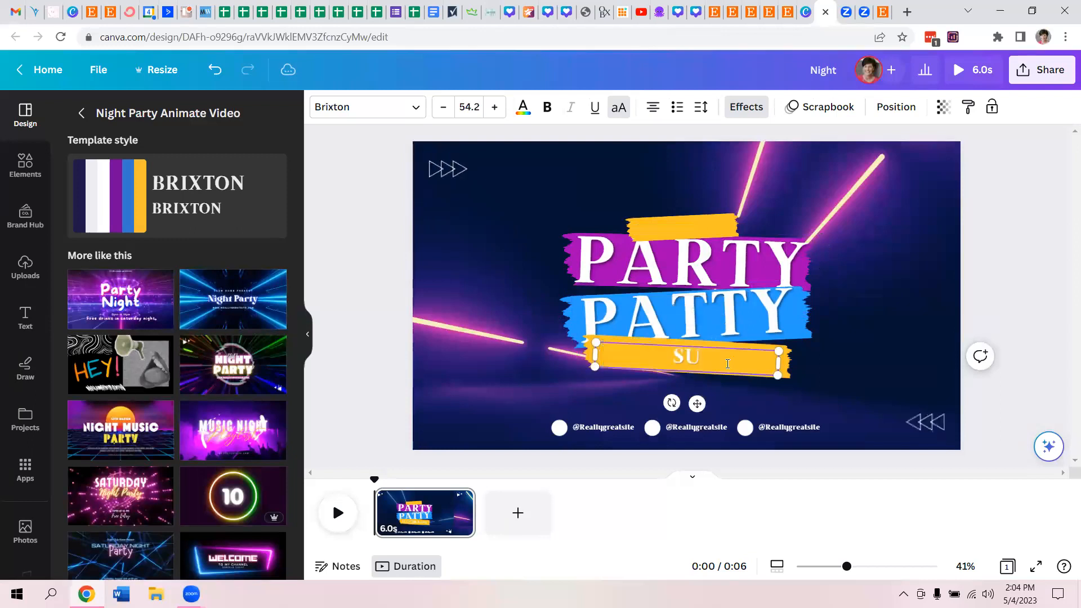
{"action": "type", "text": "PPLIES"}
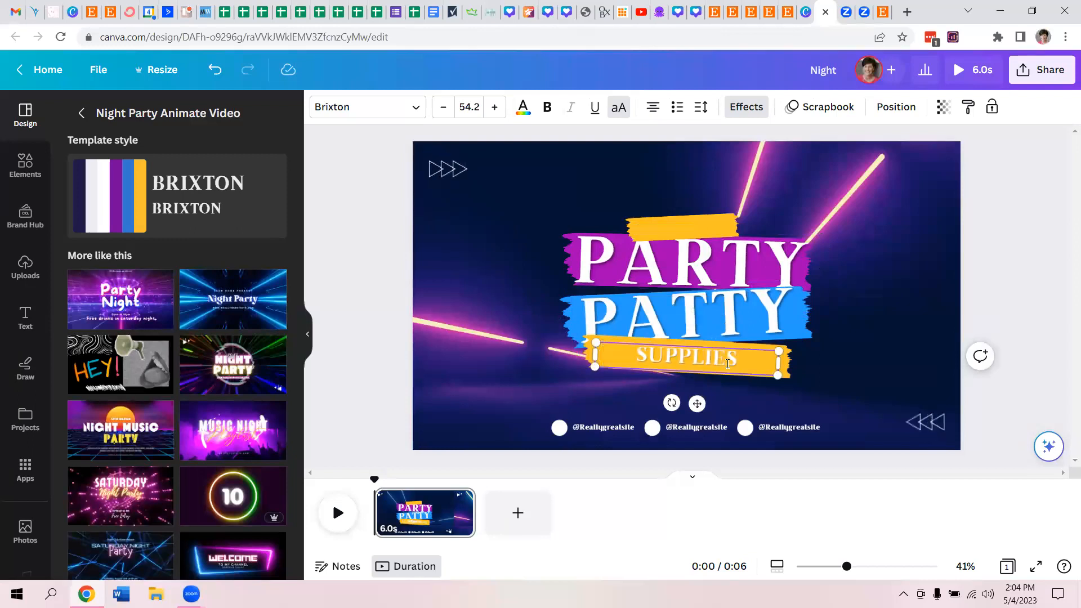
{"action": "key", "text": "BackSpace"}
{"action": "key", "text": "BackSpace"}
{"action": "key", "text": "BackSpace"}
{"action": "key", "text": "BackSpace"}
{"action": "type", "text": ";OES"}
{"action": "key", "text": "BackSpace"}
{"action": "key", "text": "BackSpace"}
{"action": "key", "text": "BackSpace"}
{"action": "key", "text": "BackSpace"}
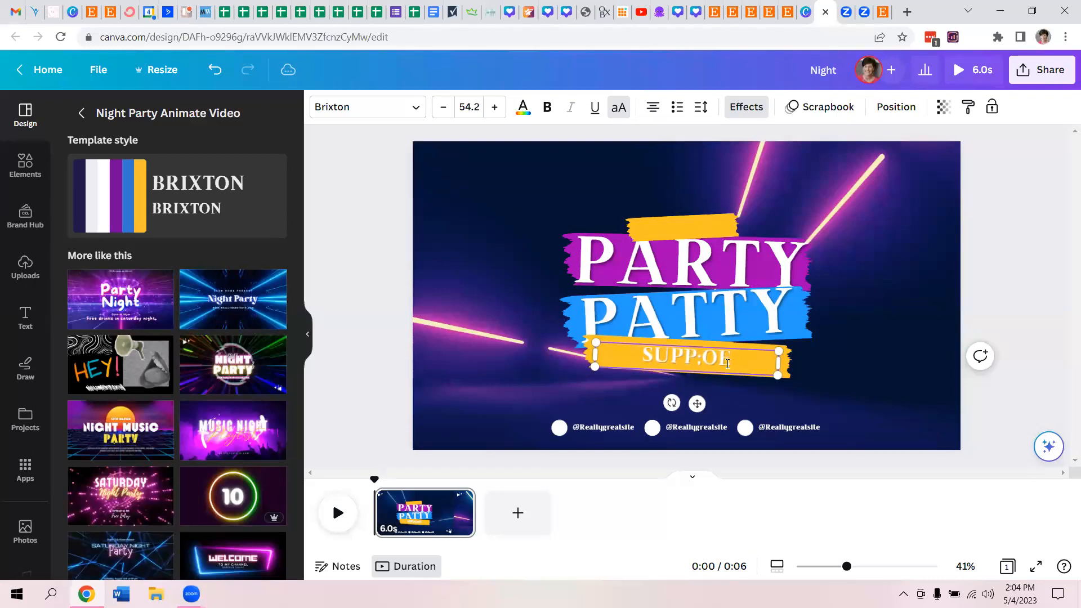
{"action": "type", "text": "LIES"}
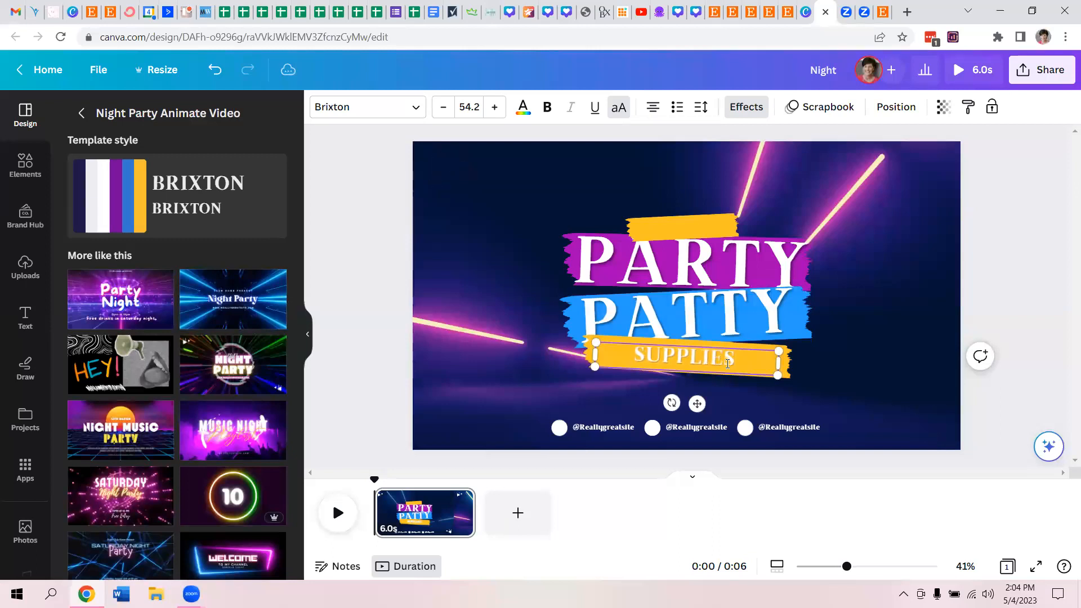
{"action": "type", "text": " & MORE"}
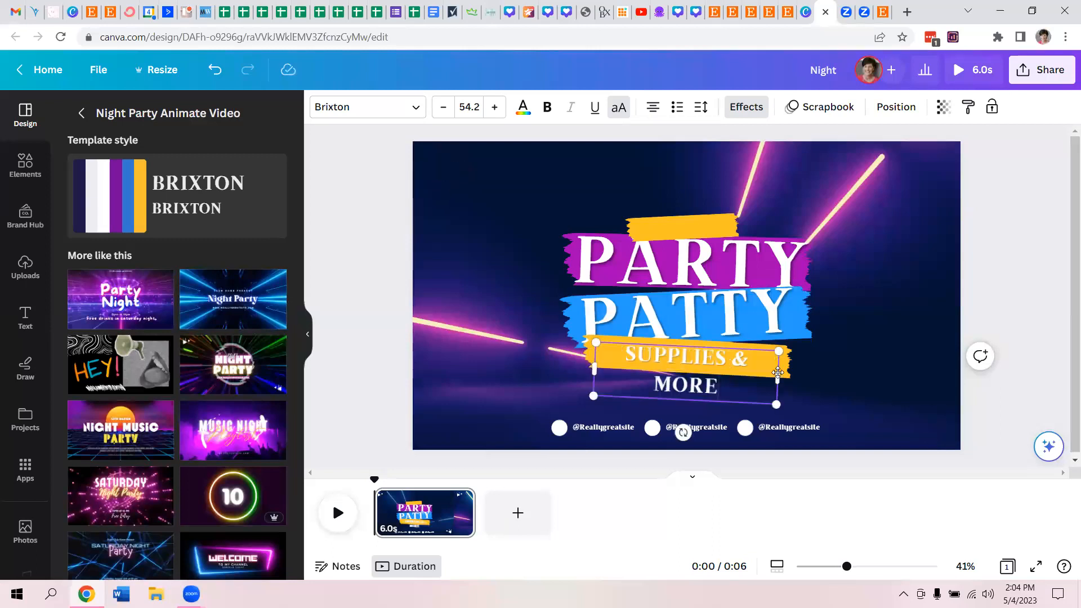
{"action": "left_click_drag", "start_coordinate": [778, 372], "coordinate": [764, 351]}
{"action": "left_click", "coordinate": [904, 343]}
{"action": "left_click", "coordinate": [769, 353]}
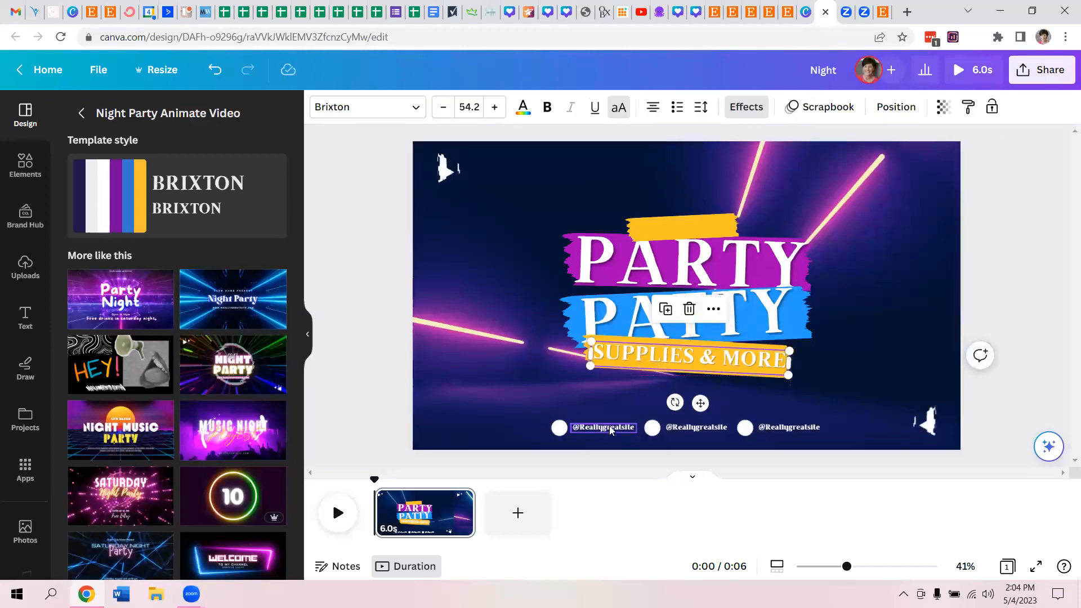
{"action": "left_click", "coordinate": [589, 430]}
{"action": "key", "text": "Delete"}
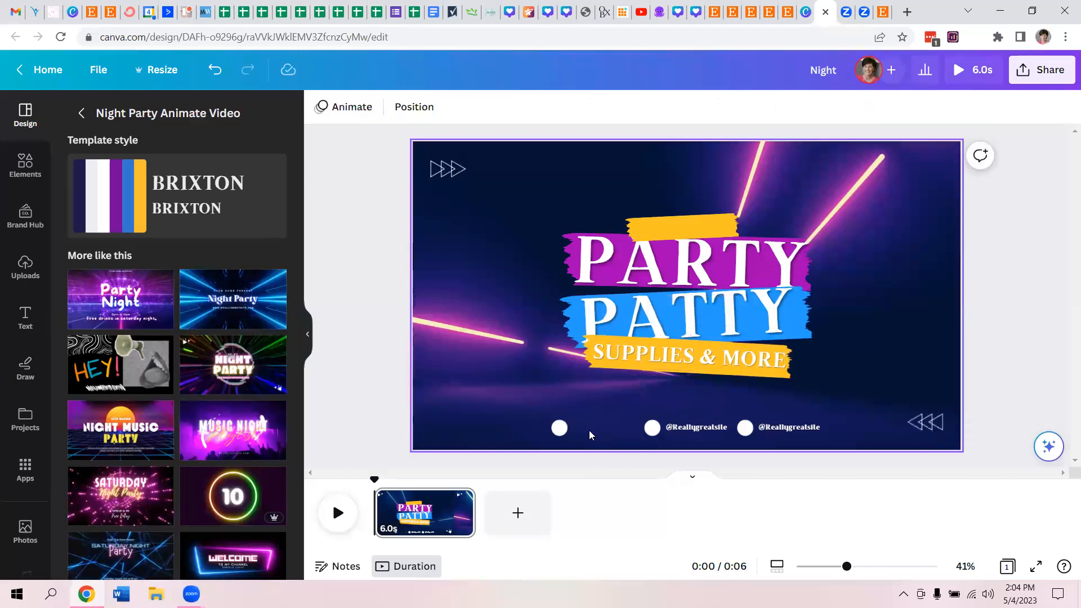
{"action": "left_click", "coordinate": [562, 429]}
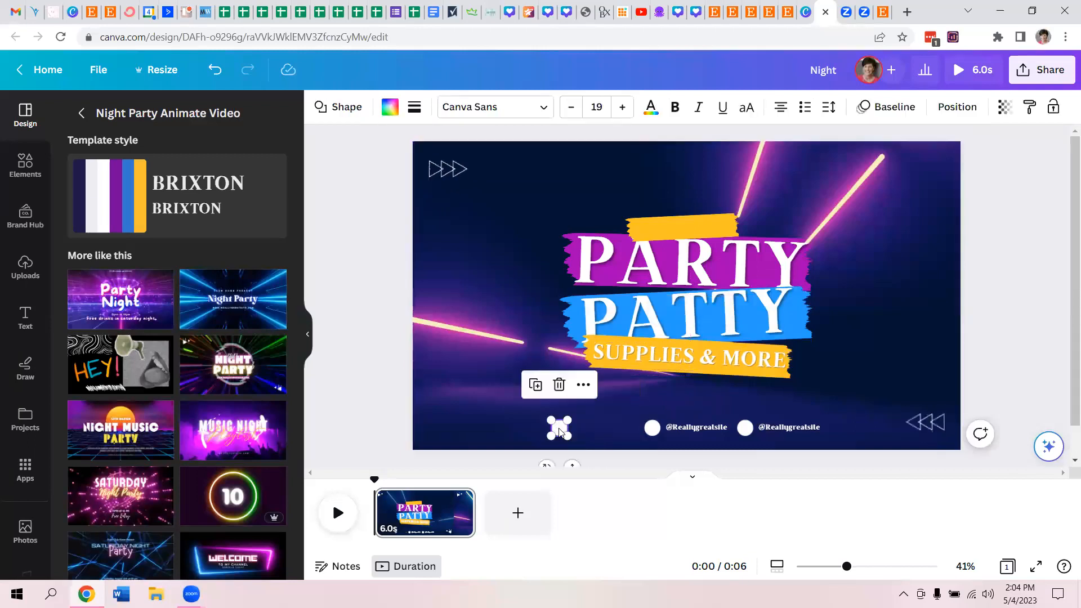
{"action": "key", "text": "Delete"}
{"action": "left_click", "coordinate": [653, 435]}
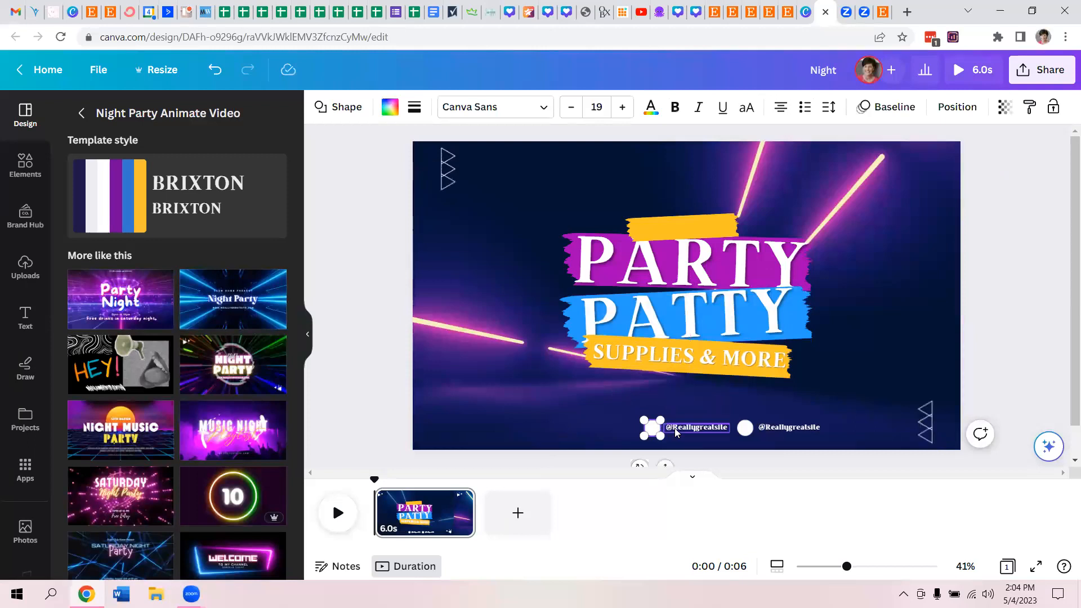
{"action": "left_click", "coordinate": [675, 428]}
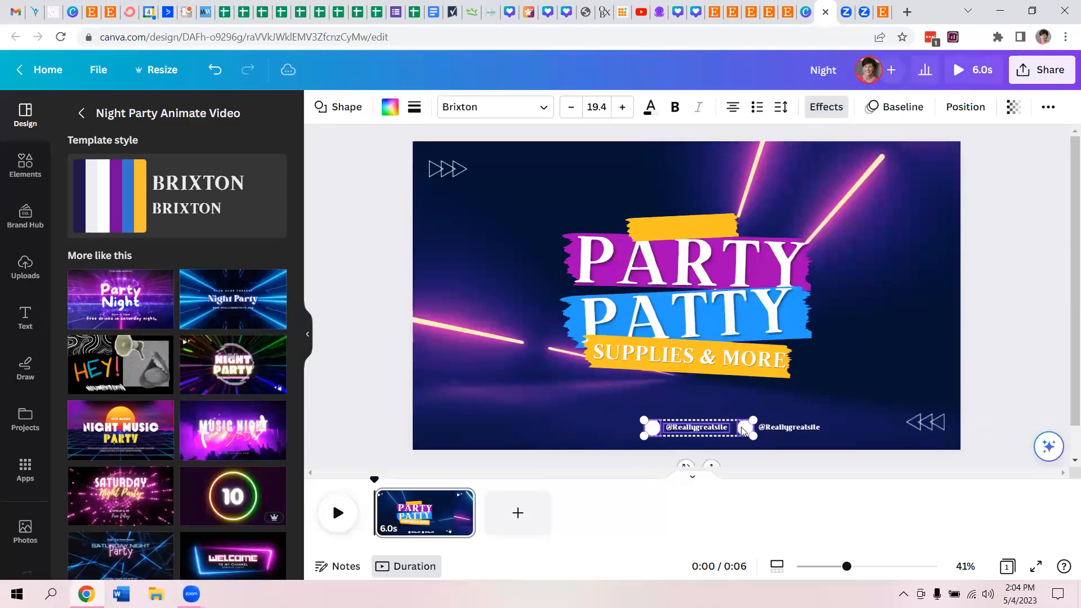
{"action": "key", "text": "Delete"}
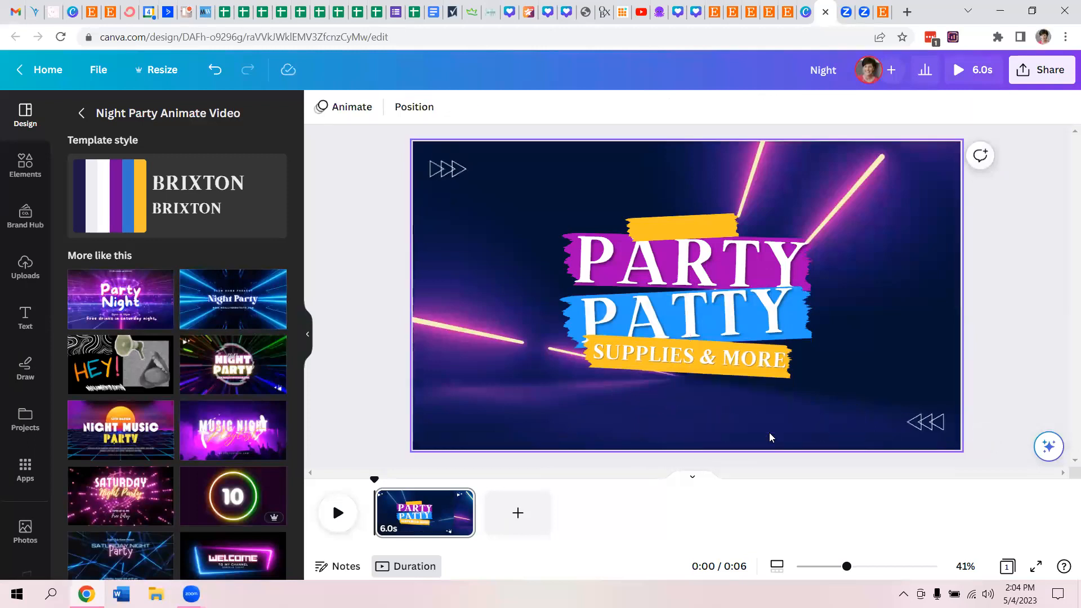
- Try deleting the empty yellow banner above the PARTY heading and undo the deletion
{"action": "left_click", "coordinate": [691, 223]}
{"action": "key", "text": "Delete"}
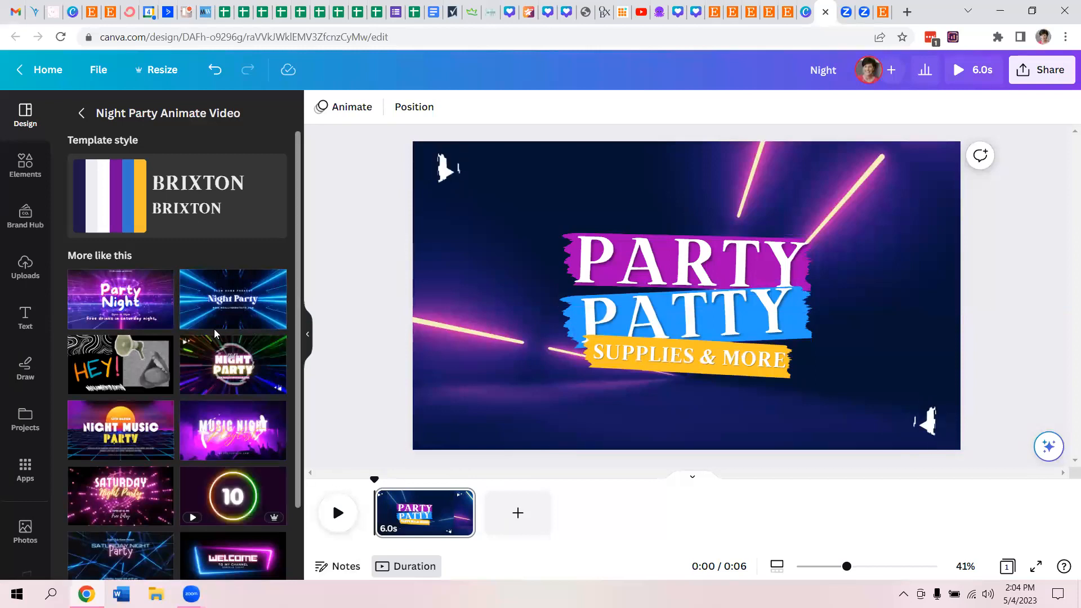
{"action": "left_click", "coordinate": [215, 71]}
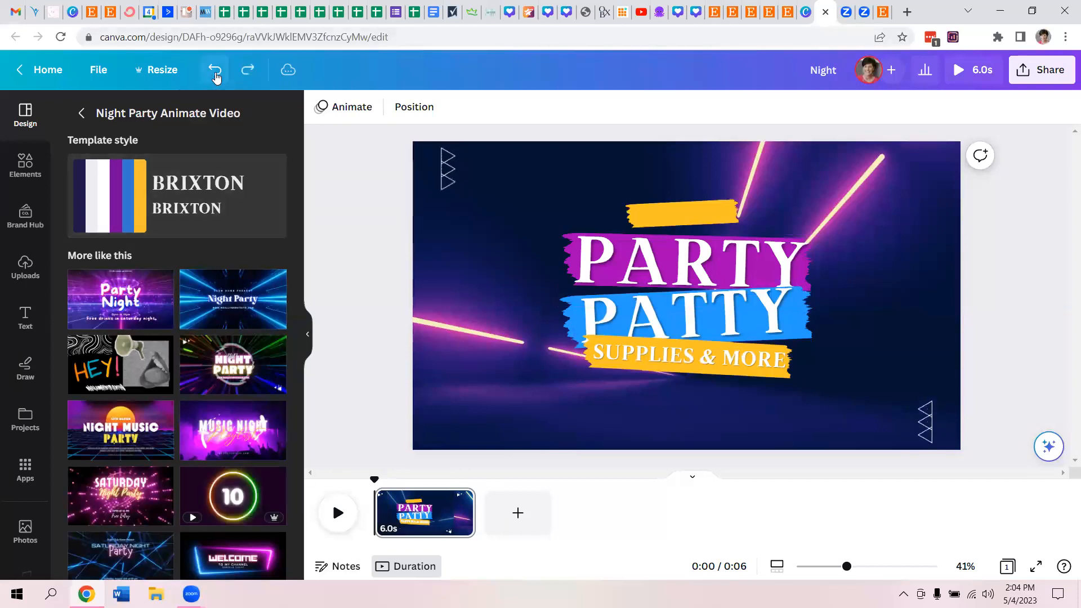
{"action": "left_click", "coordinate": [665, 208]}
{"action": "double_click", "coordinate": [665, 208]}
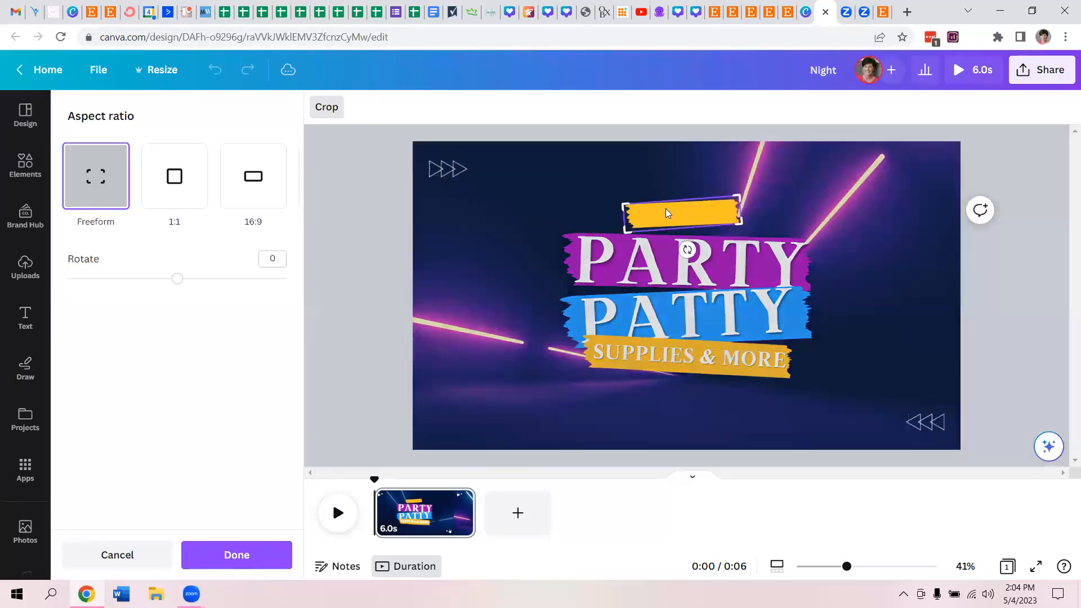
{"action": "left_click", "coordinate": [379, 238]}
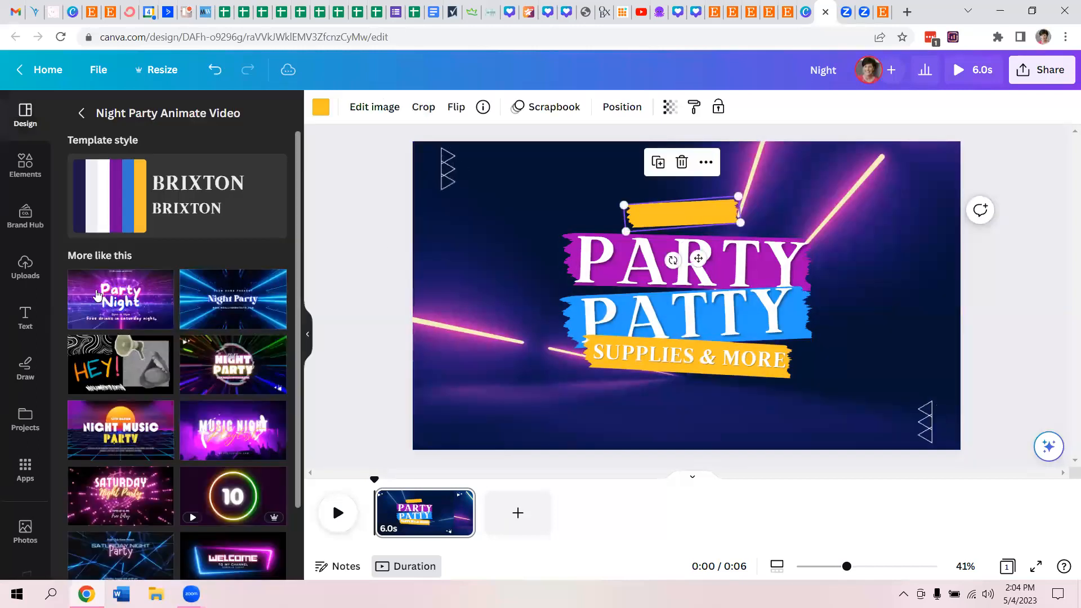
- Add a small body text box reading "Welcome to..." to the page
{"action": "left_click", "coordinate": [20, 324]}
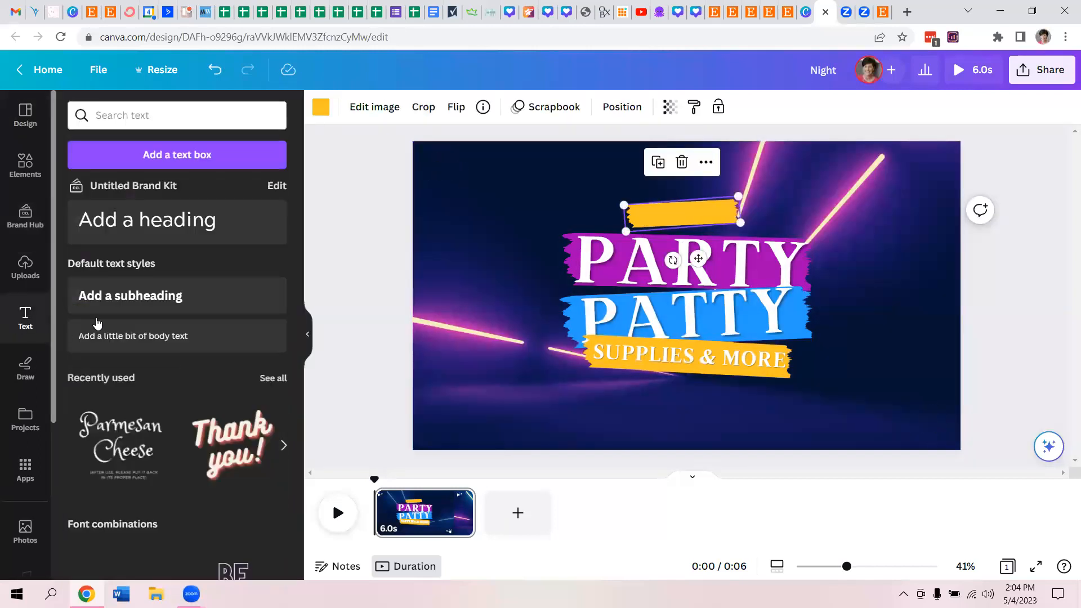
{"action": "left_click", "coordinate": [126, 336]}
{"action": "left_click", "coordinate": [128, 336]}
{"action": "type", "text": "Welc"}
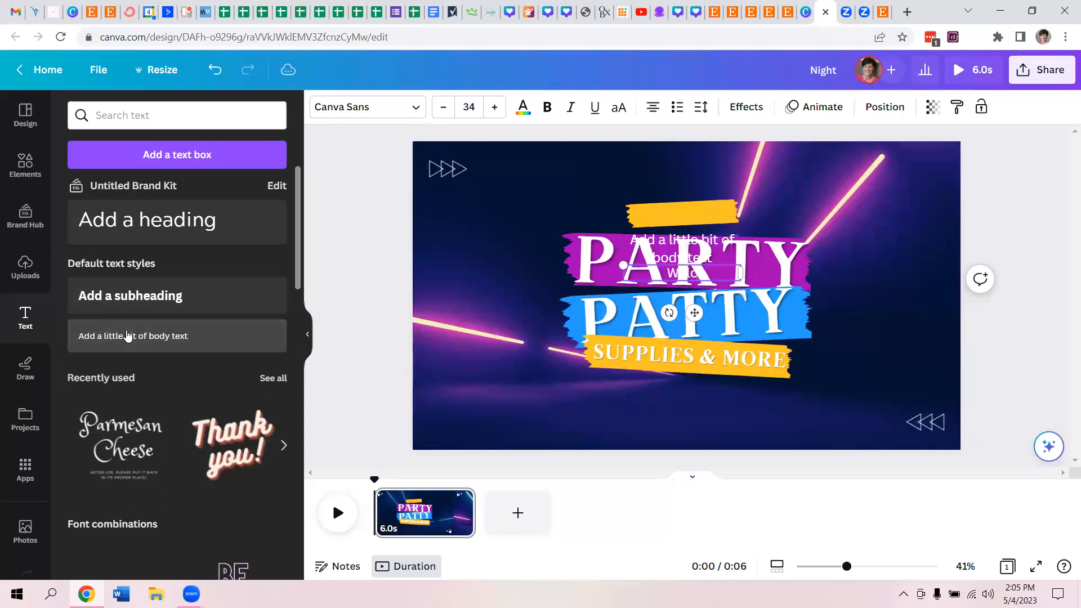
{"action": "type", "text": "ome to..."}
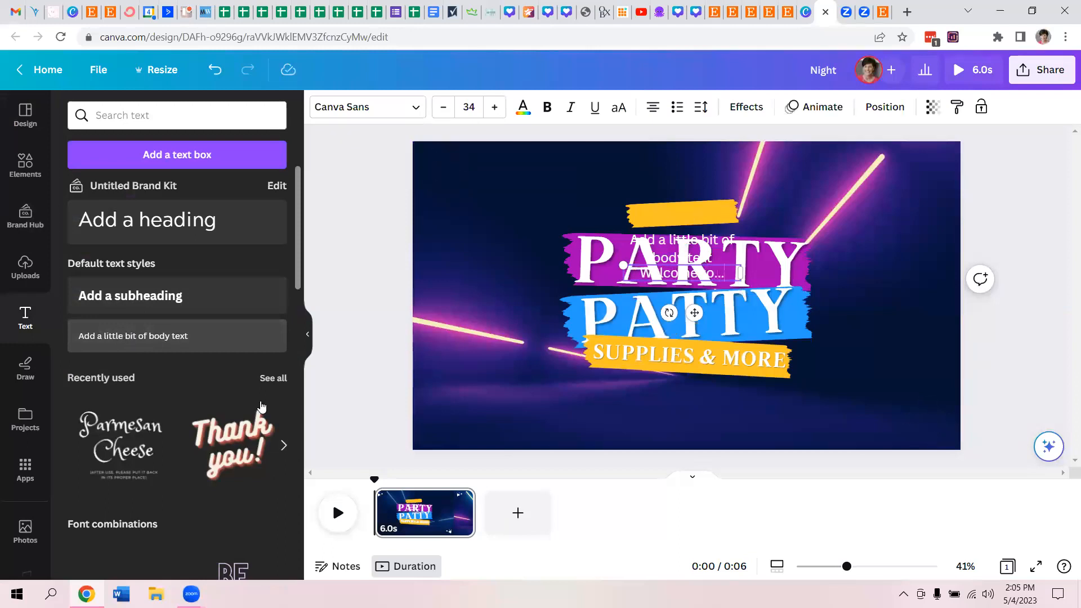
- Move the "Welcome to..." text onto the empty yellow banner above PARTY and tilt it slightly to match the banner
{"action": "left_click", "coordinate": [505, 310]}
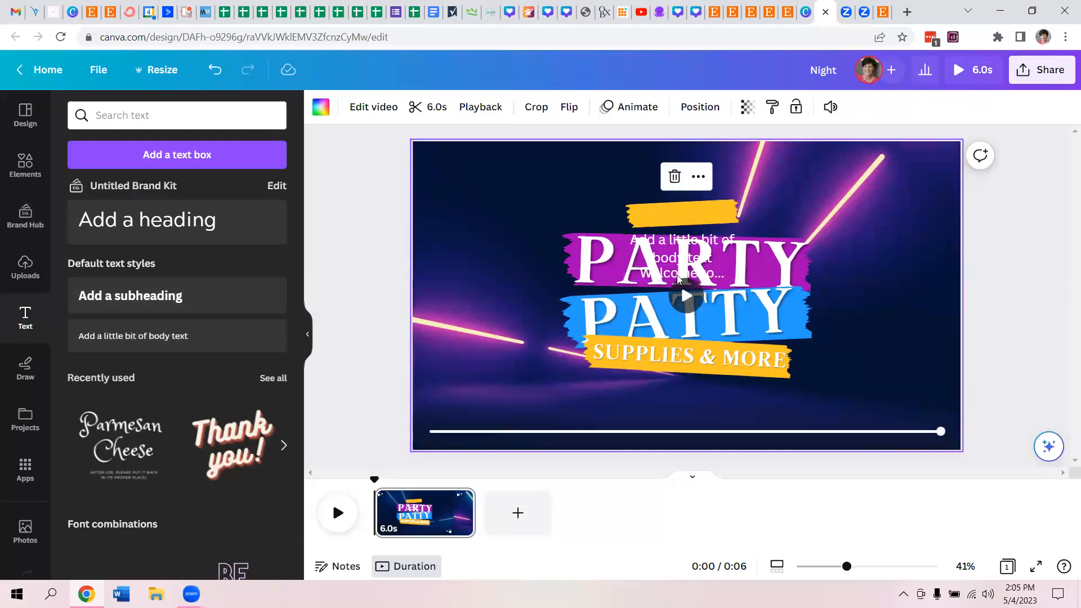
{"action": "left_click_drag", "start_coordinate": [678, 277], "coordinate": [677, 212]}
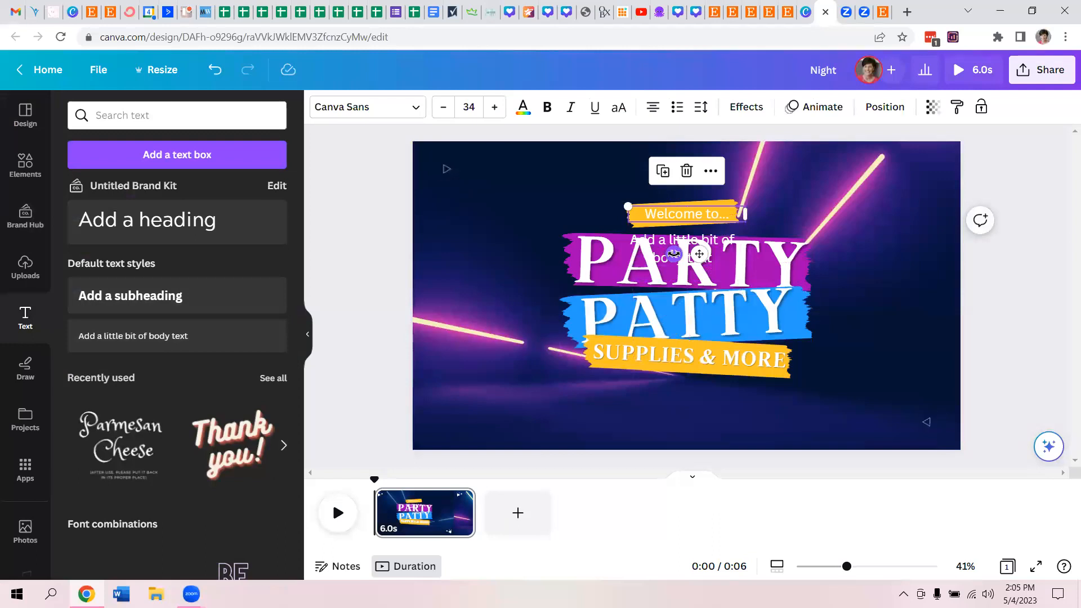
{"action": "left_click_drag", "start_coordinate": [676, 254], "coordinate": [676, 257]}
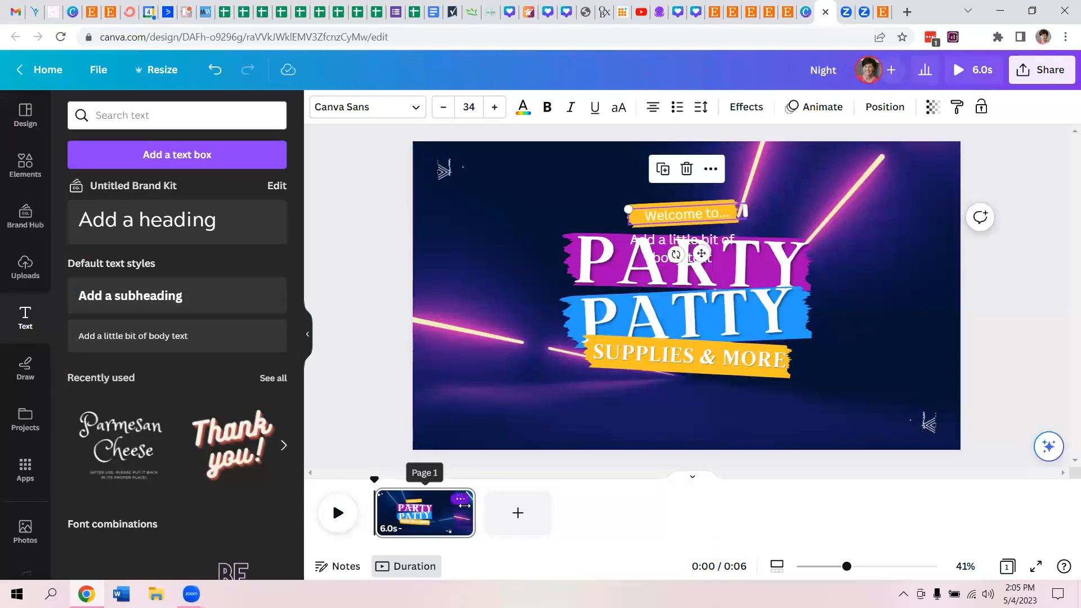
- Shorten the first page to 2.5 s and add the pink Saturday Night Party template as a second page
{"action": "mouse_move", "coordinate": [464, 505]}
{"action": "left_mouse_down"}
{"action": "mouse_move", "coordinate": [417, 505]}
{"action": "mouse_move", "coordinate": [464, 509]}
{"action": "left_mouse_up"}
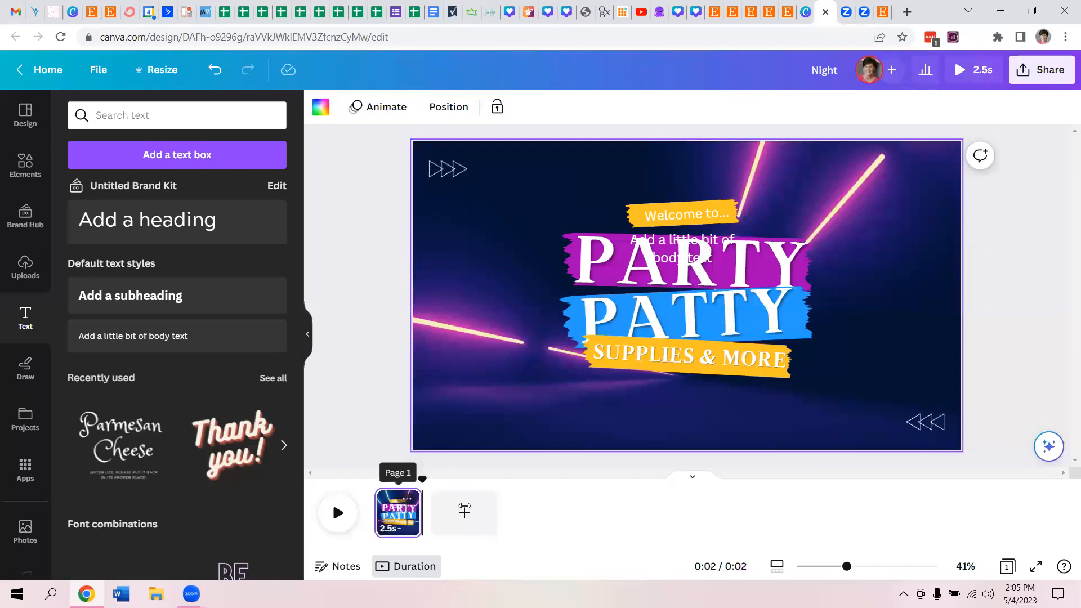
{"action": "left_click", "coordinate": [17, 121]}
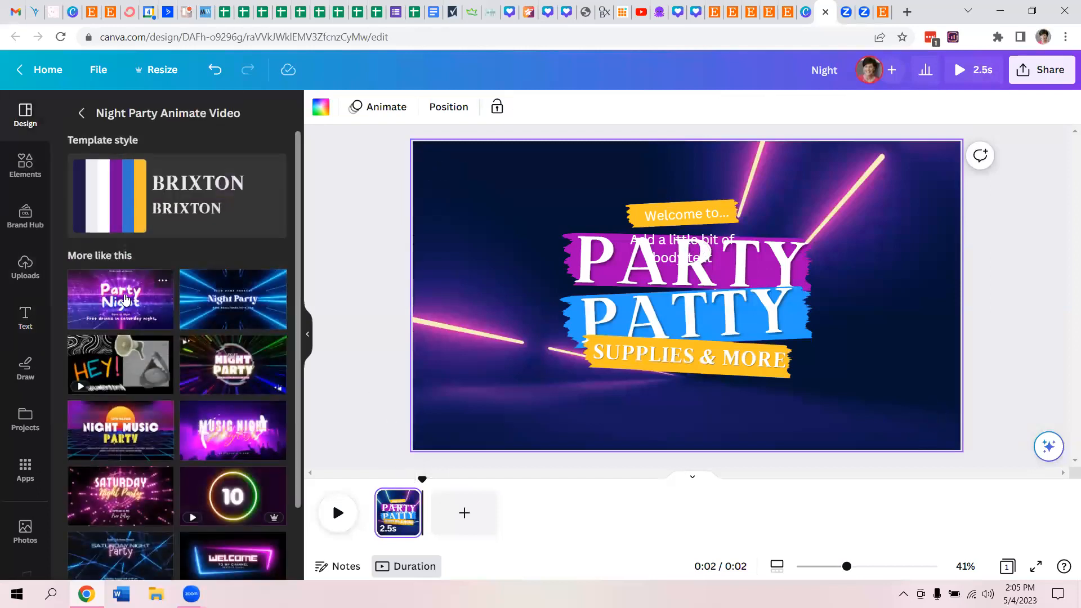
{"action": "left_click_drag", "start_coordinate": [296, 237], "coordinate": [305, 369]}
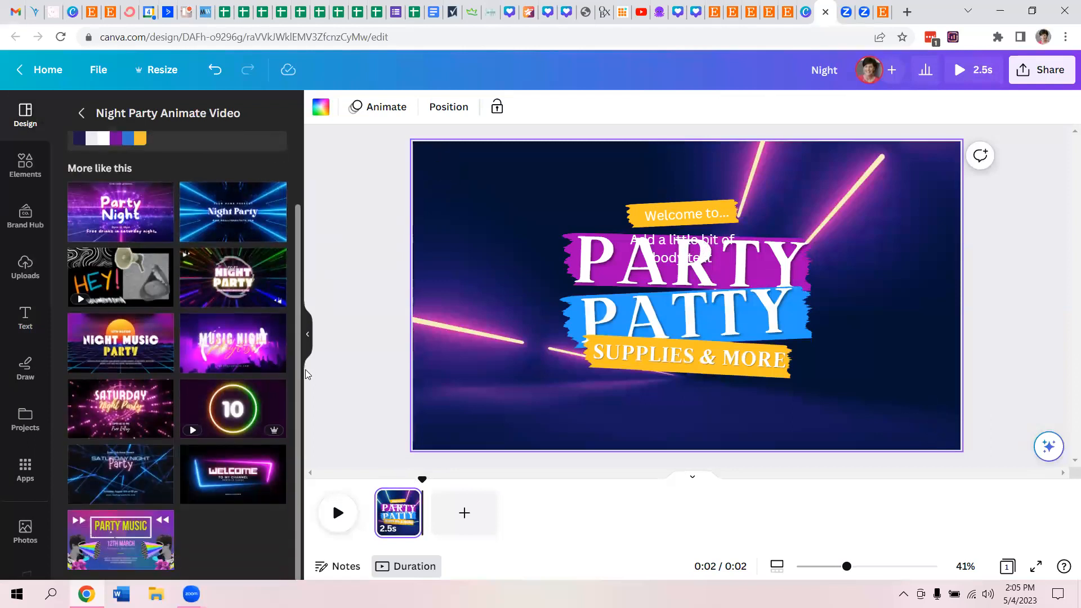
{"action": "left_click", "coordinate": [146, 420]}
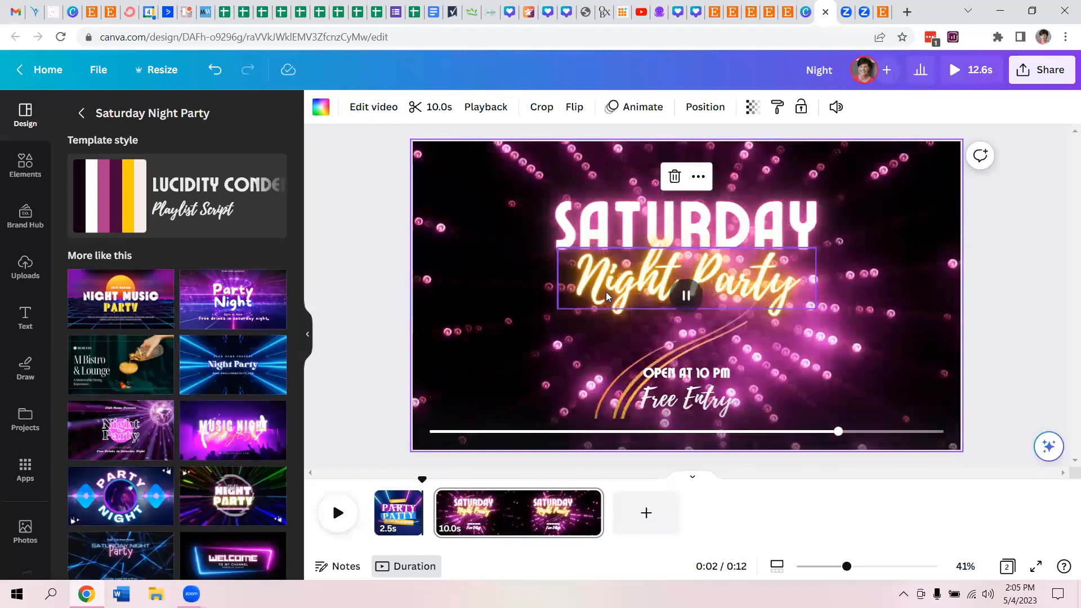
- Delete the "Night Party" text on the second page and replace the SATURDAY heading with DISCO
{"action": "left_click", "coordinate": [606, 291]}
{"action": "key", "text": "Delete"}
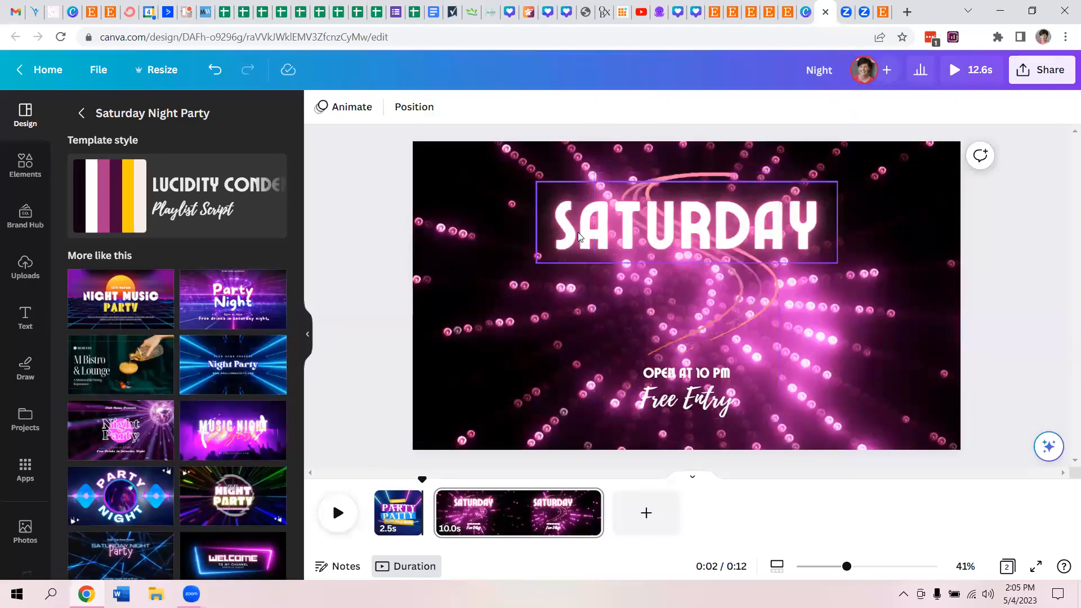
{"action": "left_click", "coordinate": [580, 231]}
{"action": "double_click", "coordinate": [579, 231]}
{"action": "left_click", "coordinate": [578, 232]}
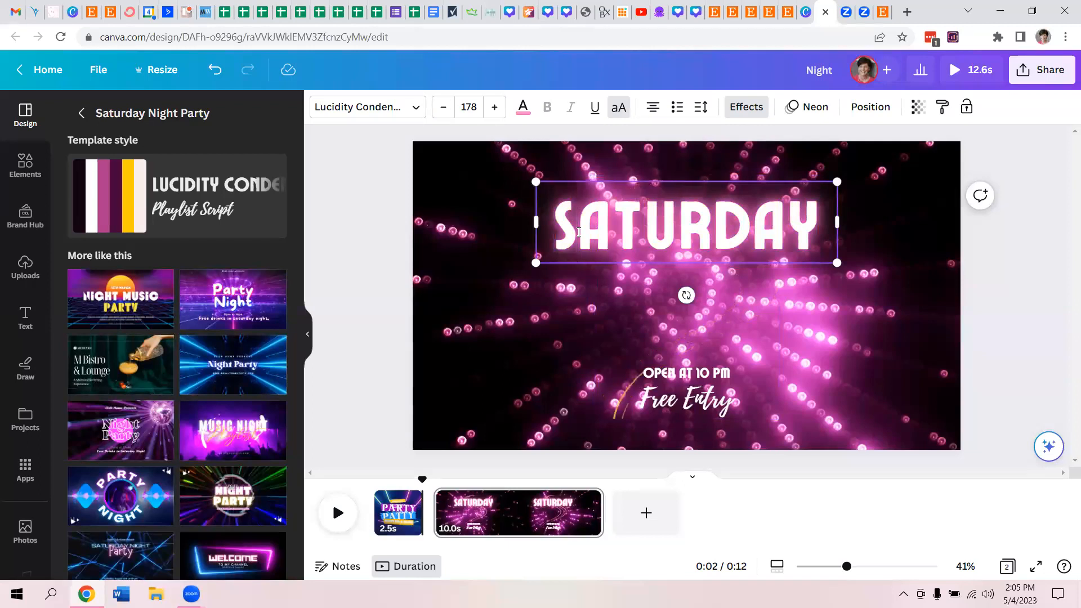
{"action": "type", "text": "DIS"}
{"action": "key", "text": "ctrl+a"}
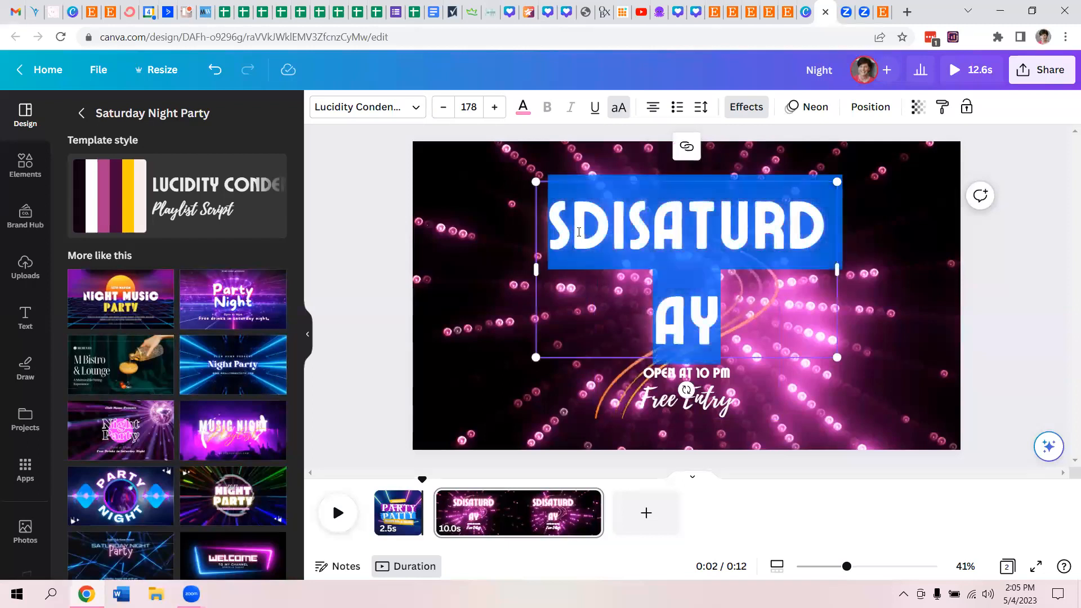
{"action": "type", "text": "DISCO"}
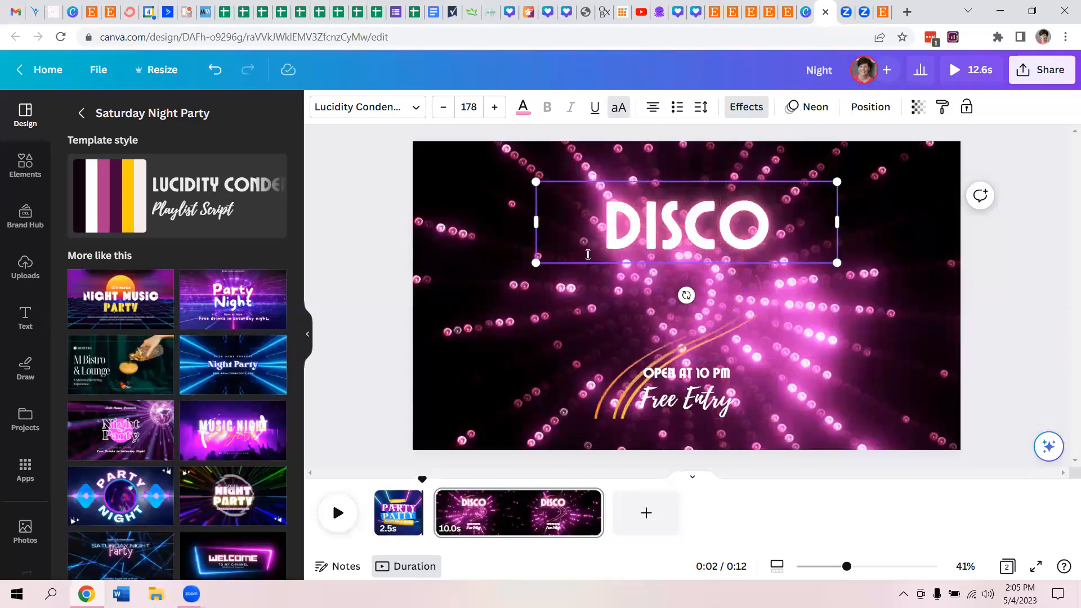
{"action": "left_click", "coordinate": [576, 278]}
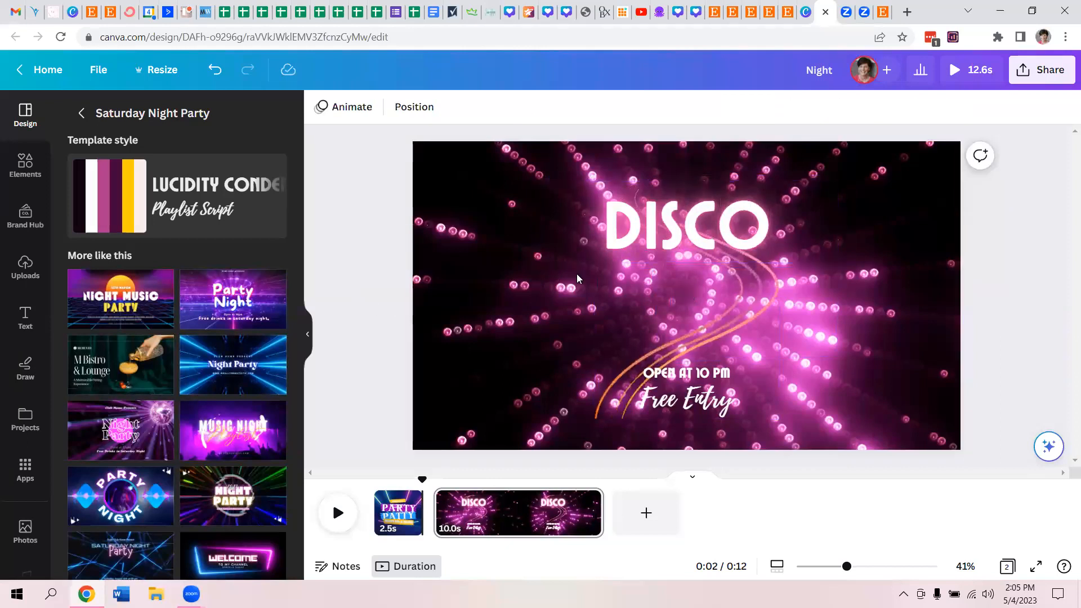
- Delete the "OPEN AT 10 PM" and "Free Entry" lines from the second page
{"action": "left_click", "coordinate": [631, 245]}
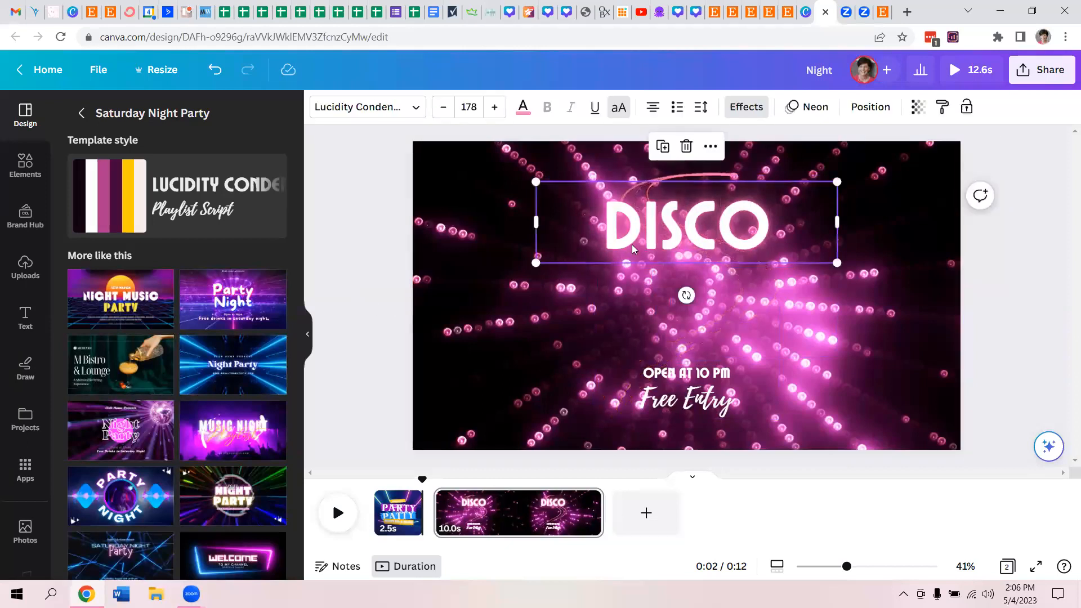
{"action": "key", "text": "Delete"}
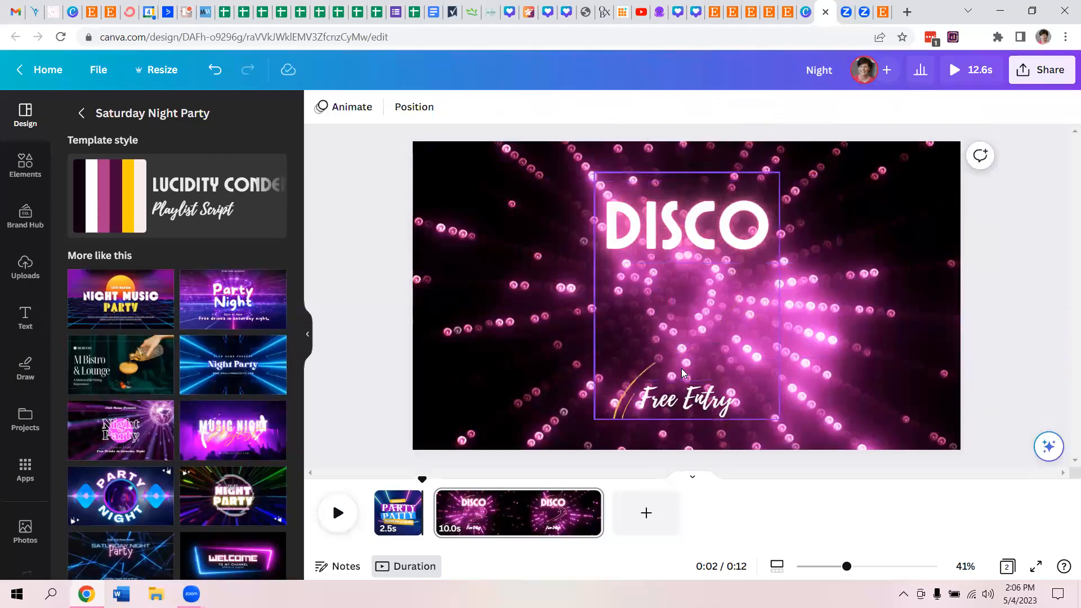
{"action": "left_click", "coordinate": [674, 390]}
{"action": "key", "text": "Delete"}
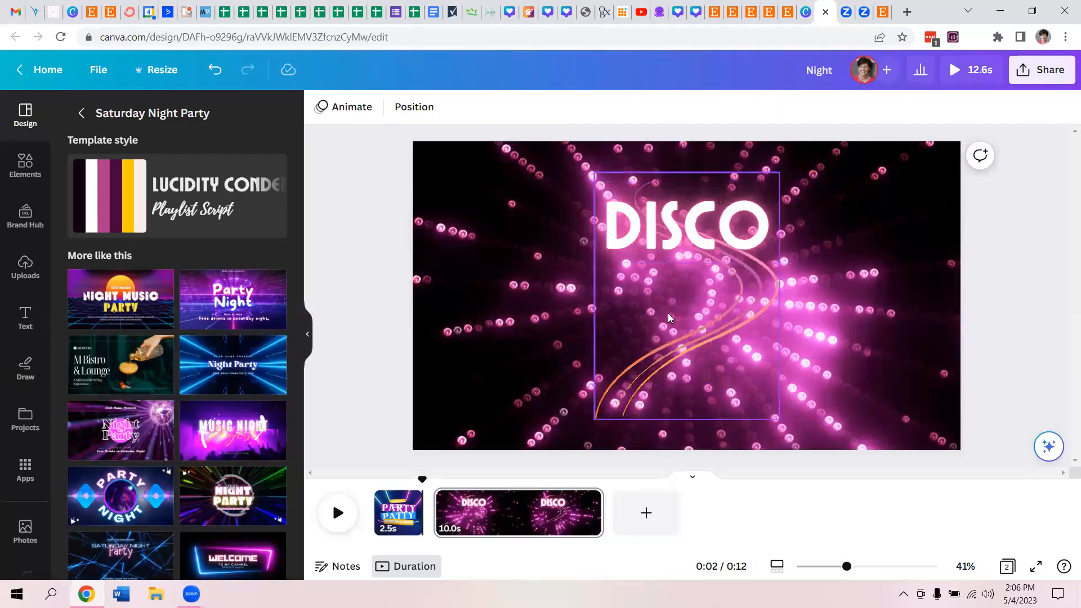
- Move the DISCO heading toward the upper-left corner of the page and reduce its font size to 128
{"action": "left_click", "coordinate": [683, 224]}
{"action": "left_click_drag", "start_coordinate": [682, 218], "coordinate": [556, 228]}
{"action": "double_click", "coordinate": [556, 228]}
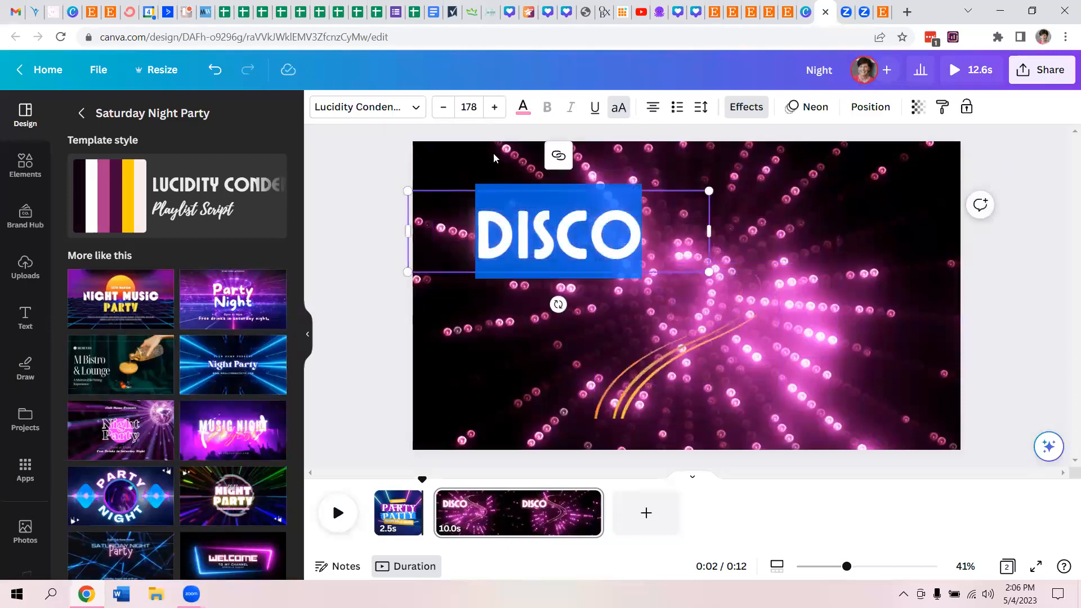
{"action": "left_click", "coordinate": [443, 107]}
{"action": "left_click", "coordinate": [443, 107]}
{"action": "left_click", "coordinate": [443, 107]}
{"action": "left_click", "coordinate": [443, 107]}
{"action": "left_click", "coordinate": [443, 107]}
{"action": "left_click", "coordinate": [443, 107]}
{"action": "left_click", "coordinate": [443, 107]}
{"action": "left_click", "coordinate": [443, 107]}
{"action": "left_click", "coordinate": [443, 107]}
{"action": "left_click", "coordinate": [443, 107]}
{"action": "left_click", "coordinate": [443, 107]}
{"action": "left_click", "coordinate": [443, 107]}
{"action": "left_click", "coordinate": [443, 107]}
{"action": "left_click", "coordinate": [443, 107]}
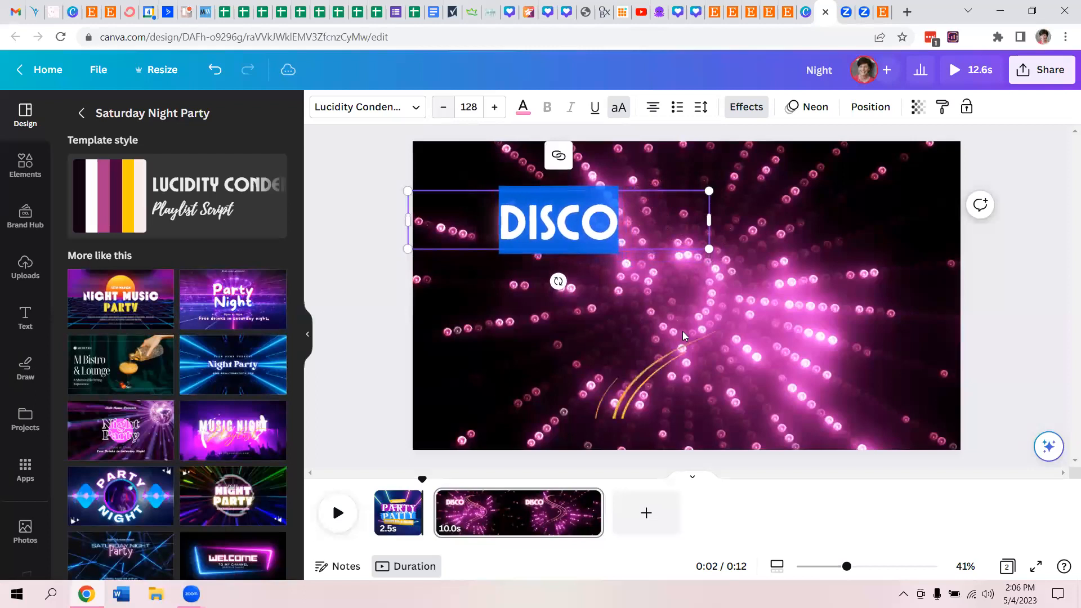
{"action": "left_click", "coordinate": [527, 356]}
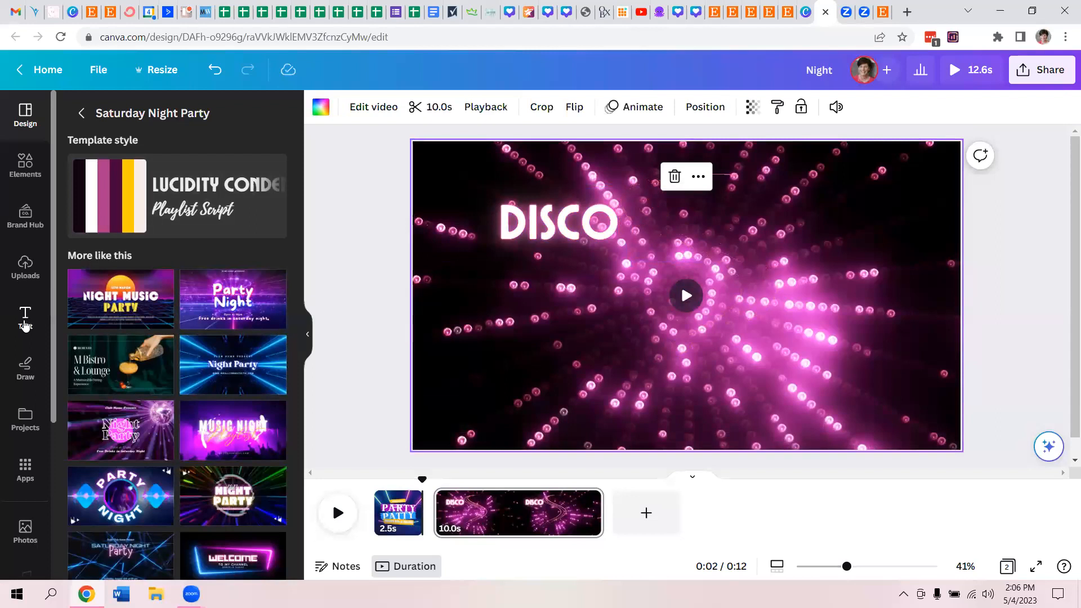
- Add a subheading to the second page reading "I provide retro disco party supplies for your 70s-themed"
{"action": "left_click", "coordinate": [25, 318]}
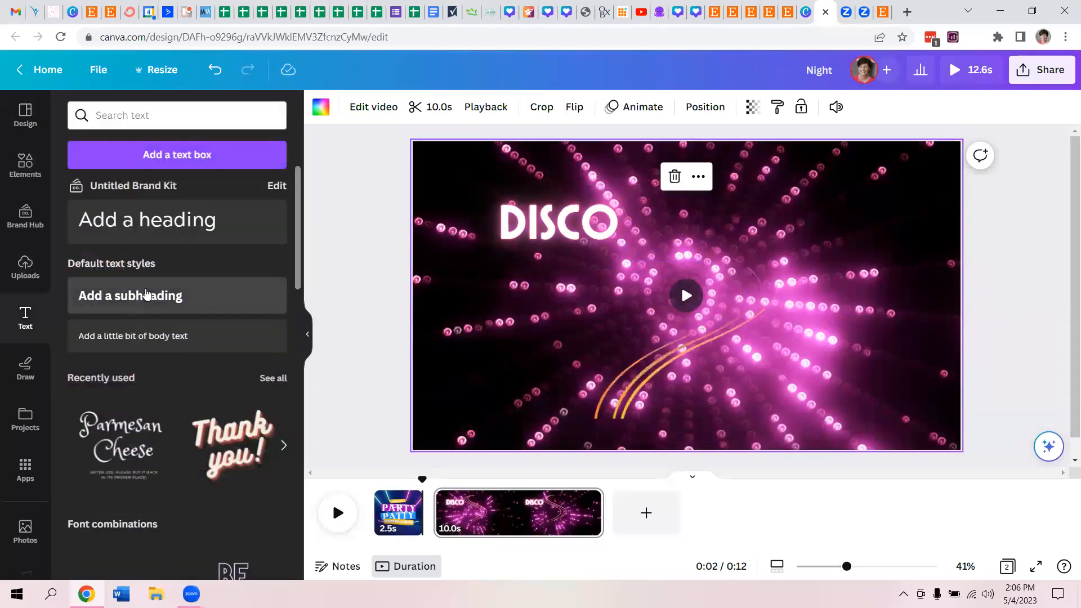
{"action": "left_click", "coordinate": [146, 293]}
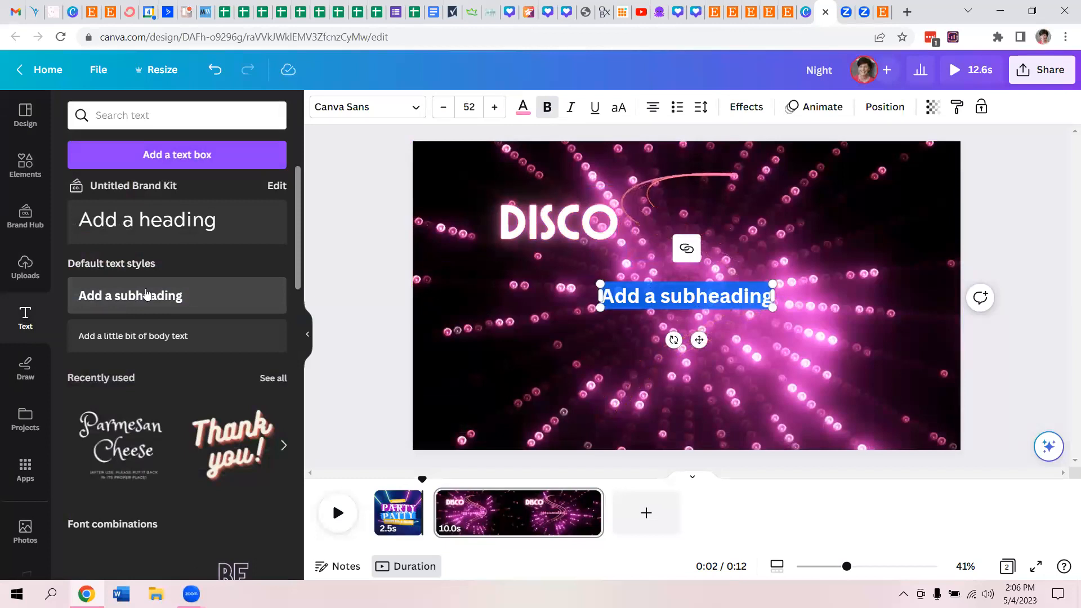
{"action": "key", "text": "BackSpace"}
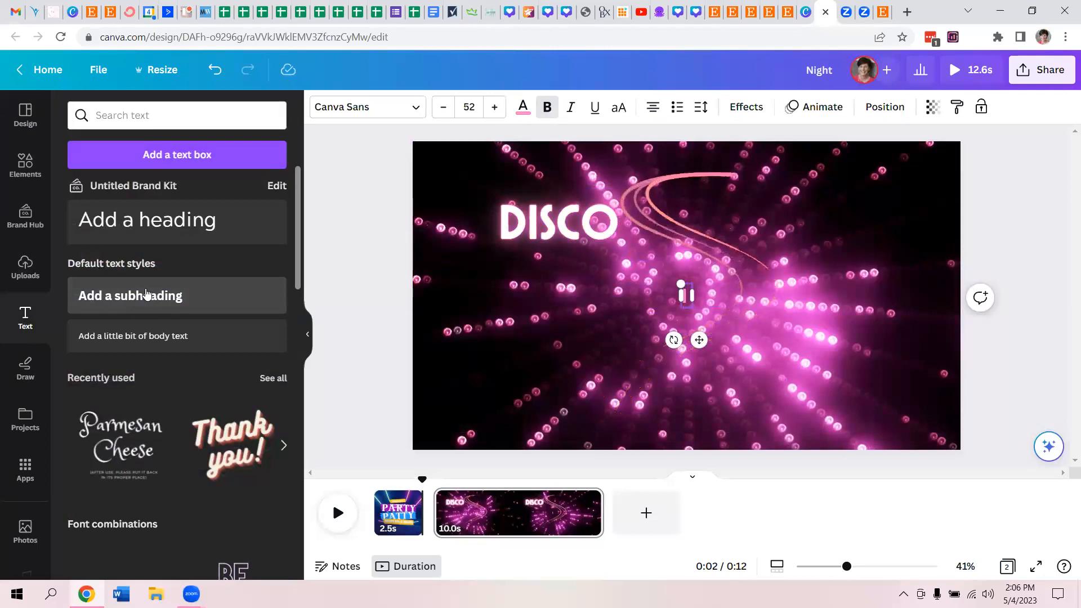
{"action": "type", "text": "I pro"}
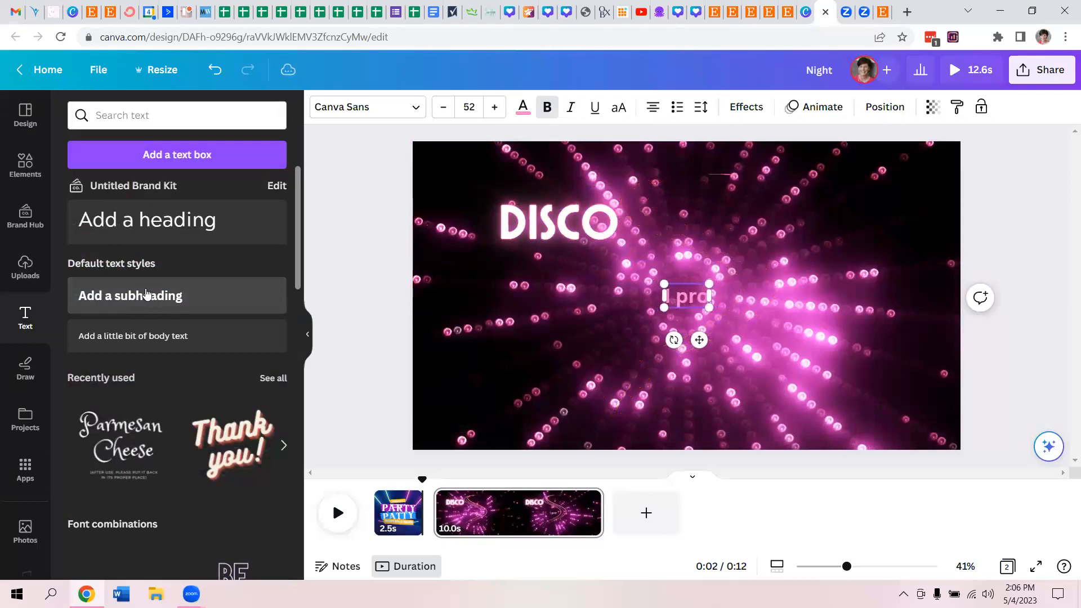
{"action": "type", "text": "vide retro"}
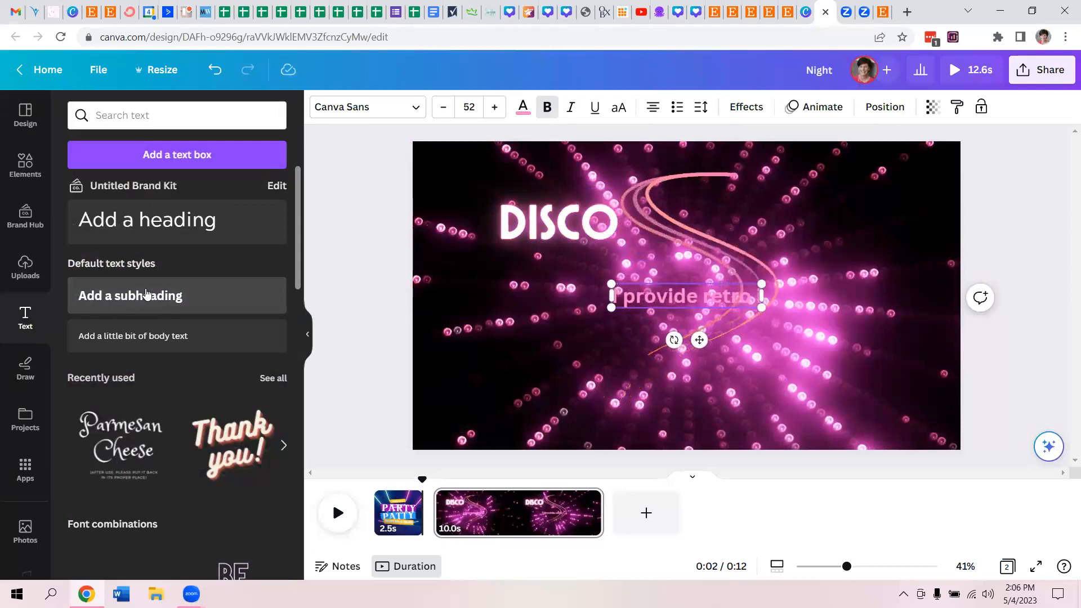
{"action": "type", "text": " disco"}
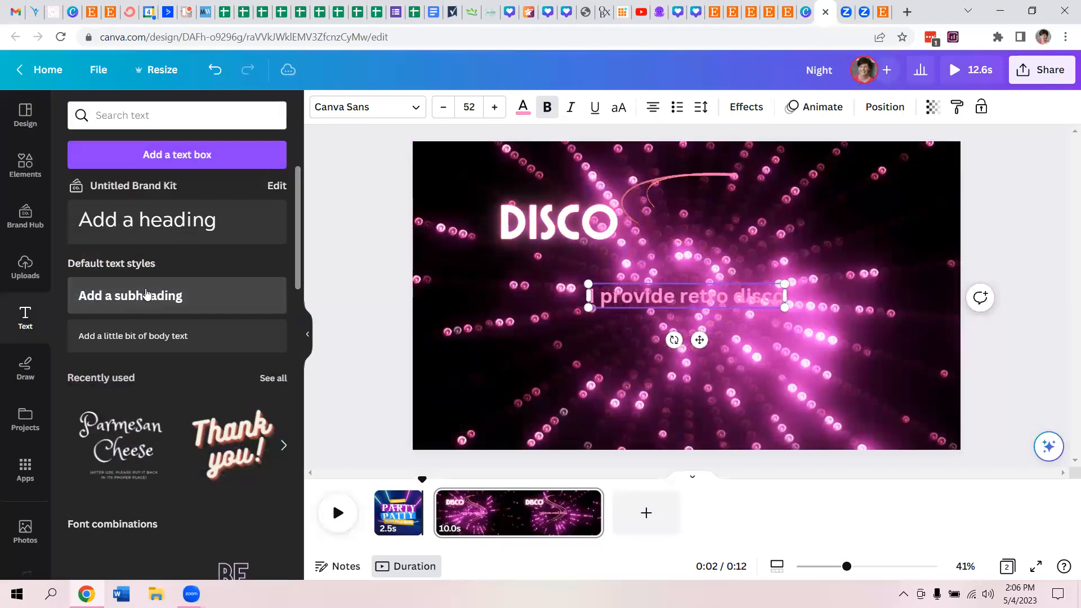
{"action": "type", "text": " party supplies for"}
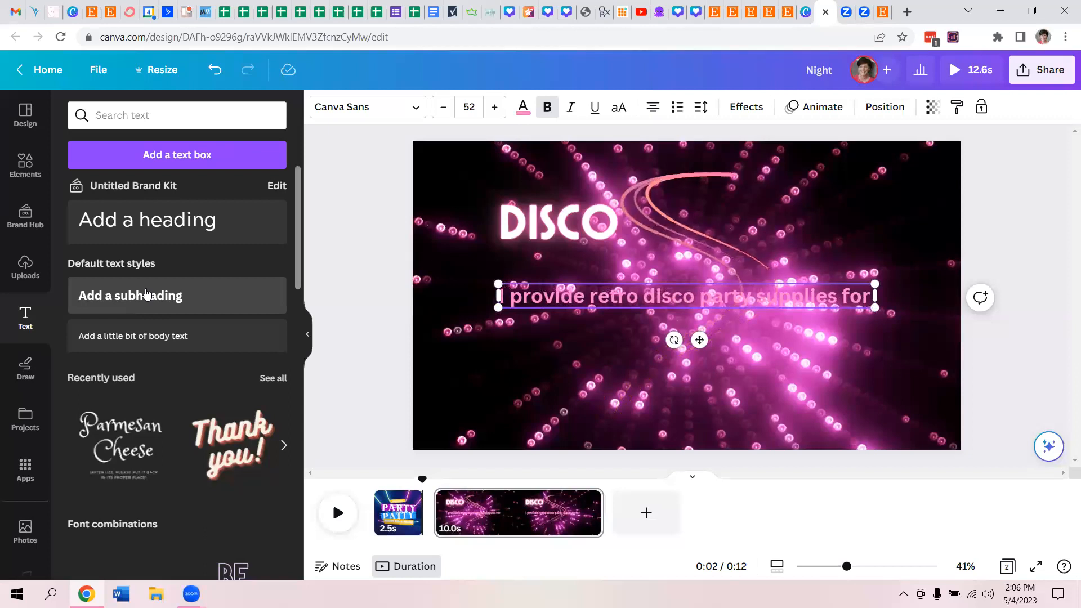
{"action": "type", "text": " your"}
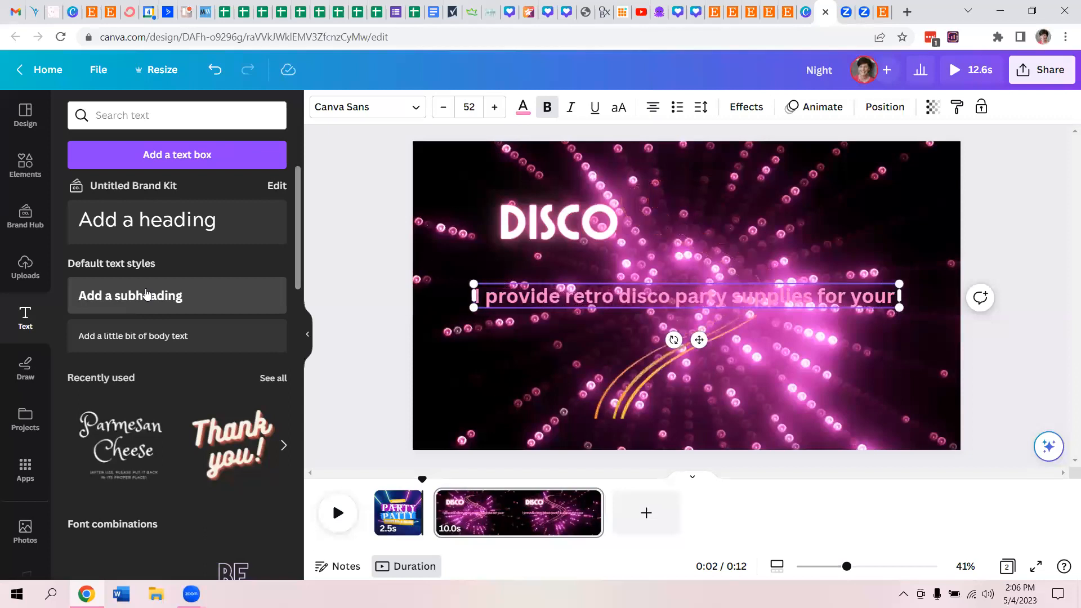
{"action": "type", "text": " 70s-"}
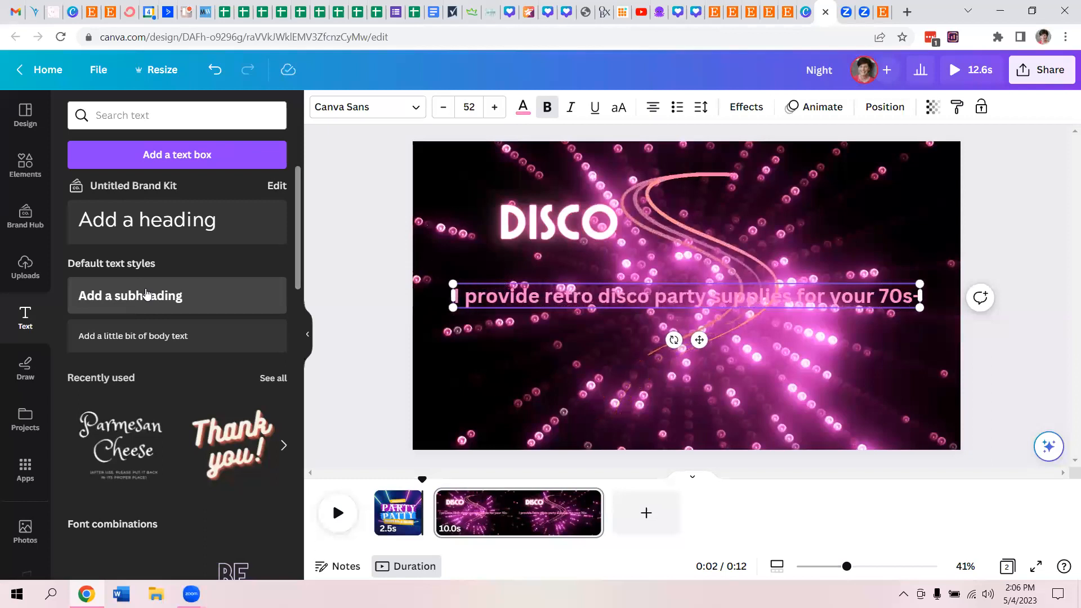
{"action": "type", "text": "themed"}
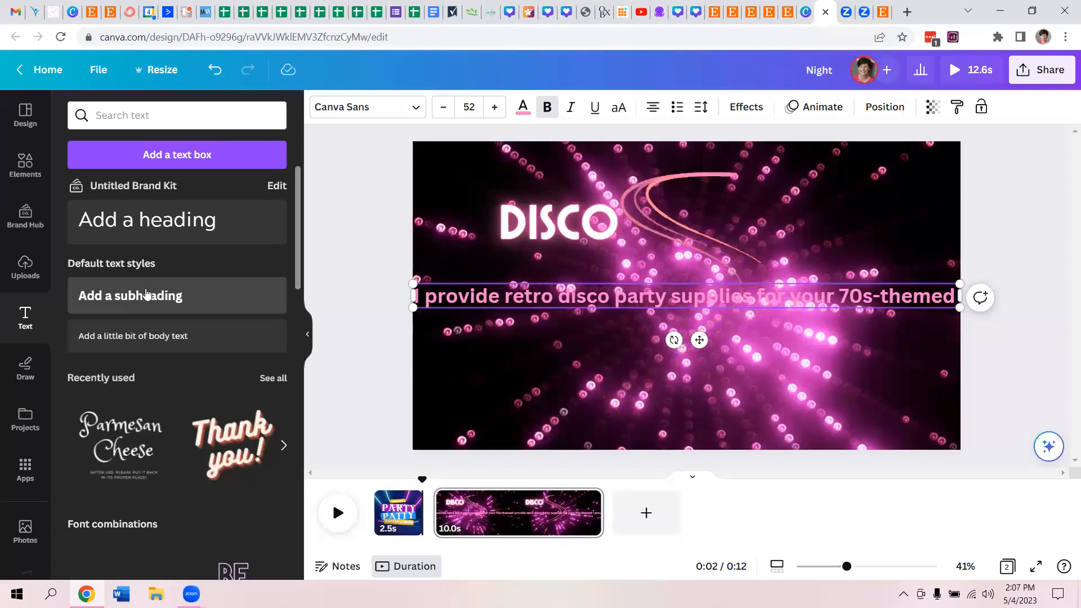
- Remove the word "party" from the subheading sentence and finish it with "parties."
{"action": "double_click", "coordinate": [646, 300]}
{"action": "key", "text": "BackSpace"}
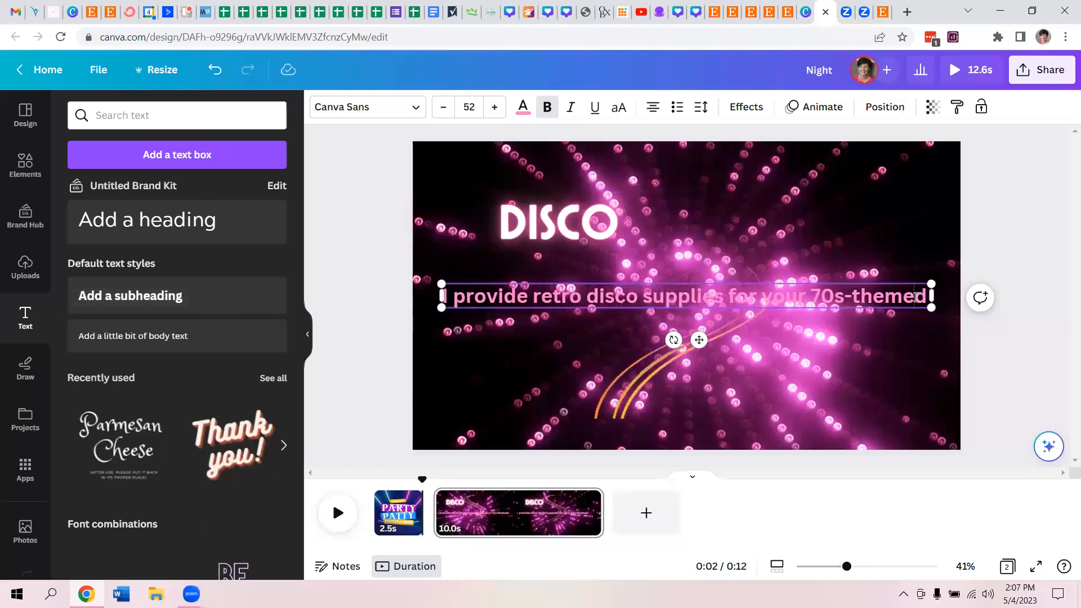
{"action": "type", "text": "0"}
{"action": "key", "text": "BackSpace"}
{"action": "type", "text": "[ar"}
{"action": "key", "text": "BackSpace"}
{"action": "key", "text": "BackSpace"}
{"action": "key", "text": "BackSpace"}
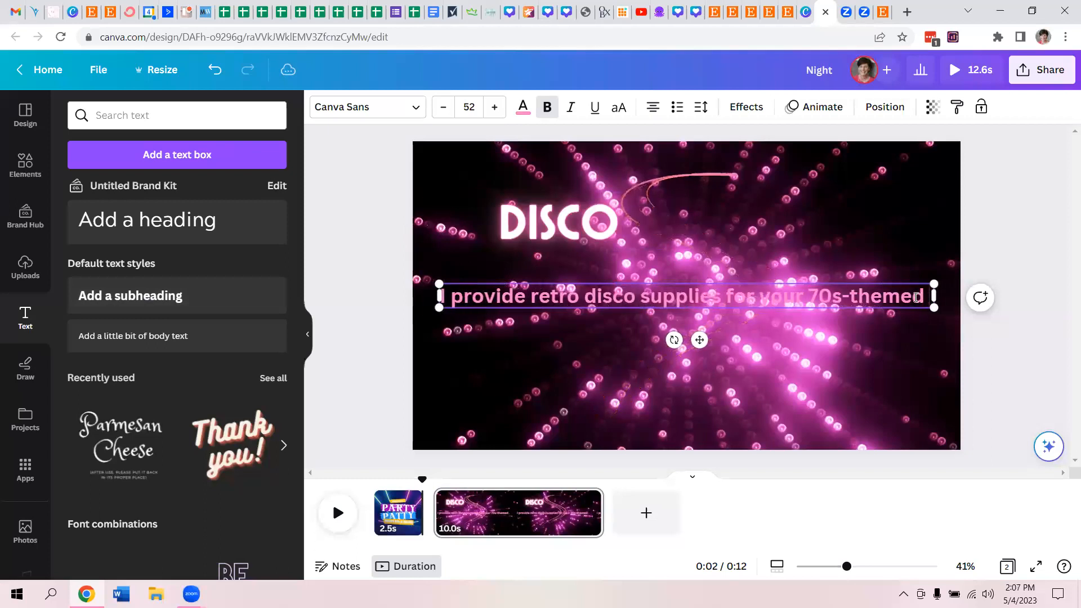
{"action": "type", "text": "parties."}
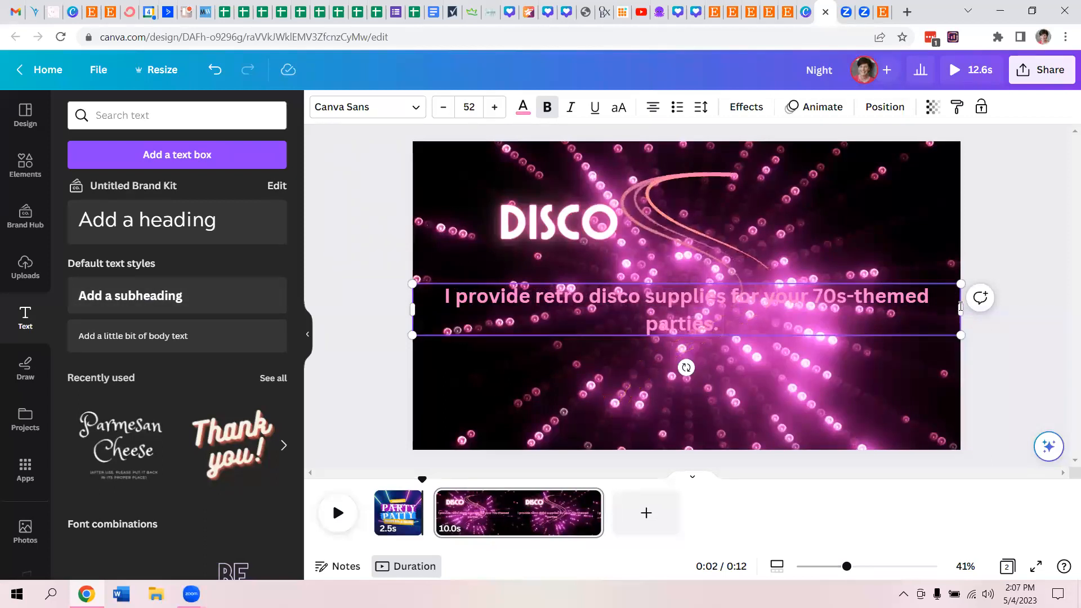
- Narrow the subheading's text box so it wraps onto three lines and place it just below DISCO
{"action": "left_click_drag", "start_coordinate": [963, 310], "coordinate": [652, 324]}
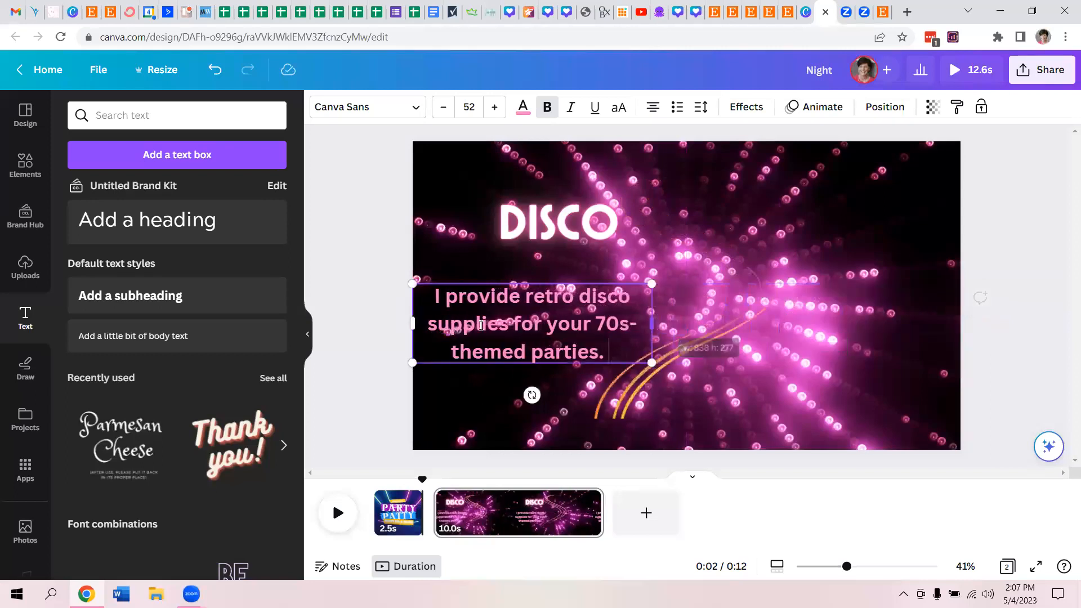
{"action": "left_click", "coordinate": [359, 304]}
{"action": "left_click_drag", "start_coordinate": [496, 341], "coordinate": [528, 316]}
- Try white on the subheading text, and set its colour to the document's yellow #ffc224
{"action": "left_click", "coordinate": [523, 107]}
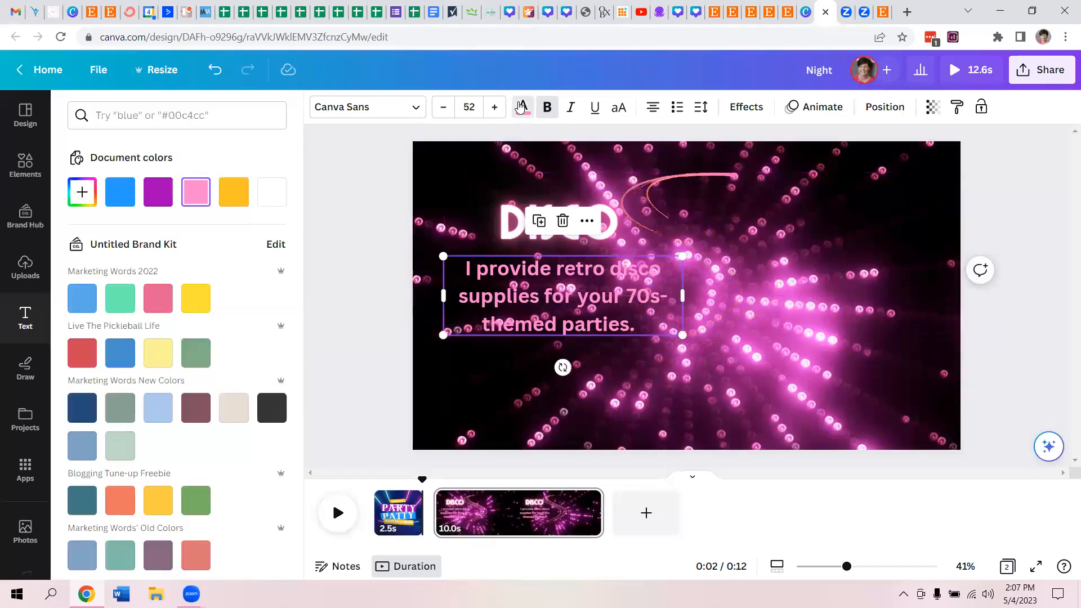
{"action": "left_click", "coordinate": [272, 191]}
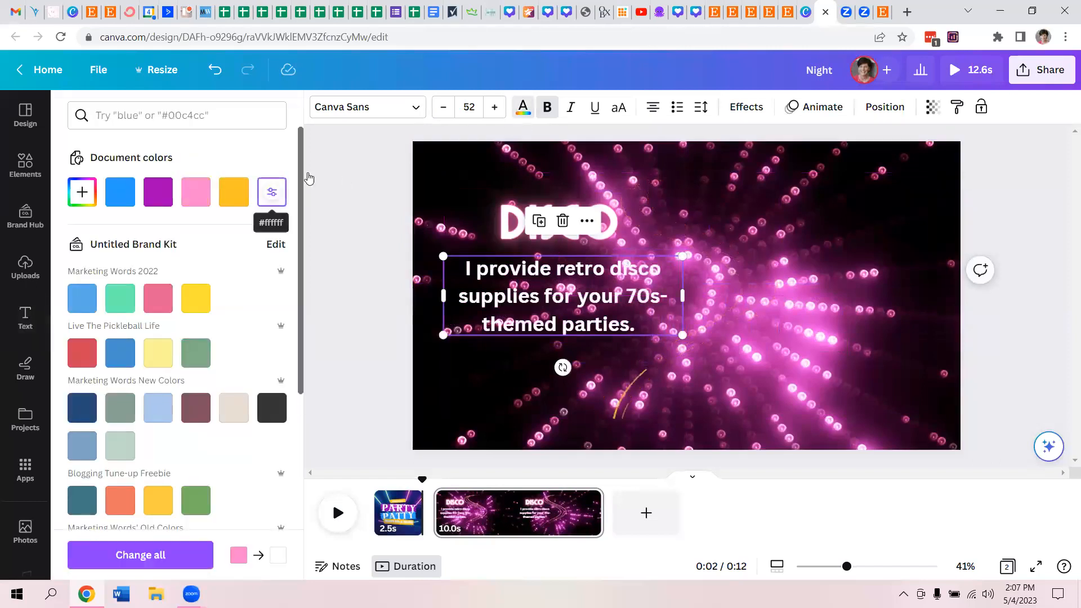
{"action": "left_click", "coordinate": [234, 194]}
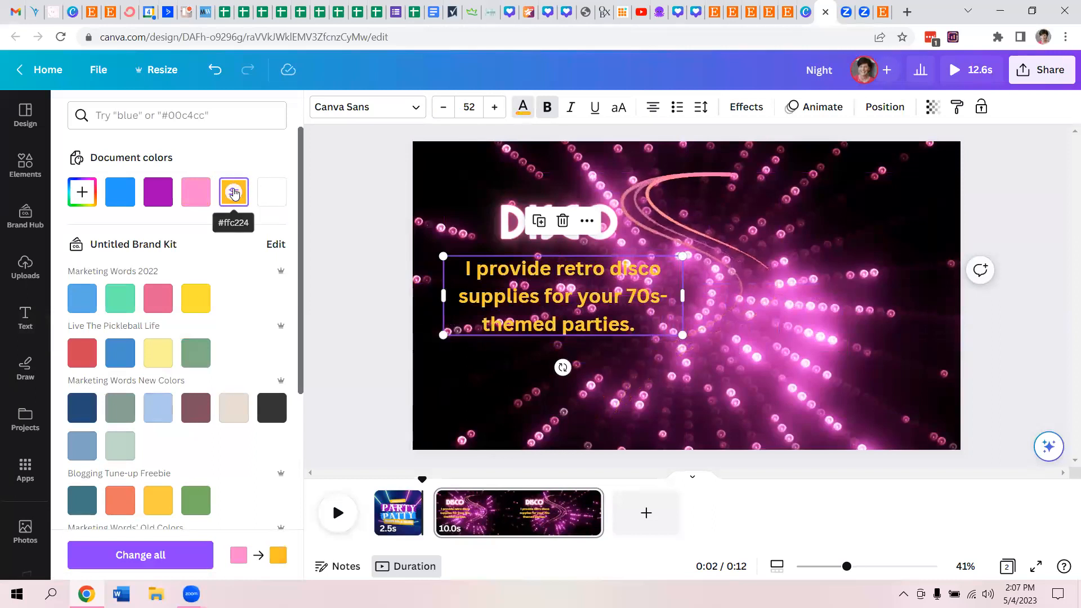
- Try white and purple #a200b6 on the subheading text, and set its colour to the document's pink
{"action": "left_click", "coordinate": [271, 202]}
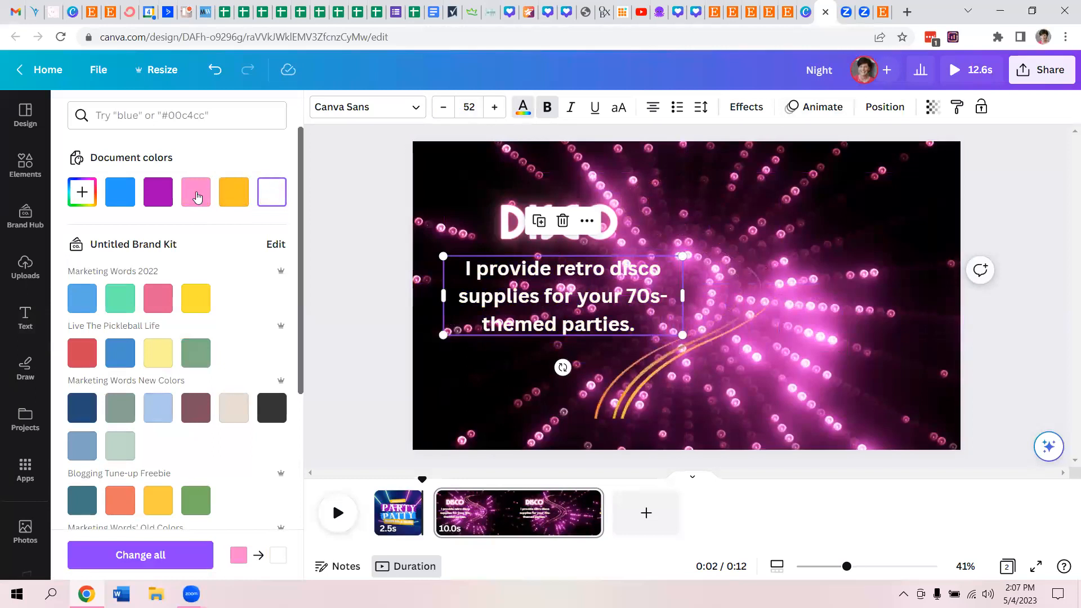
{"action": "left_click", "coordinate": [158, 194]}
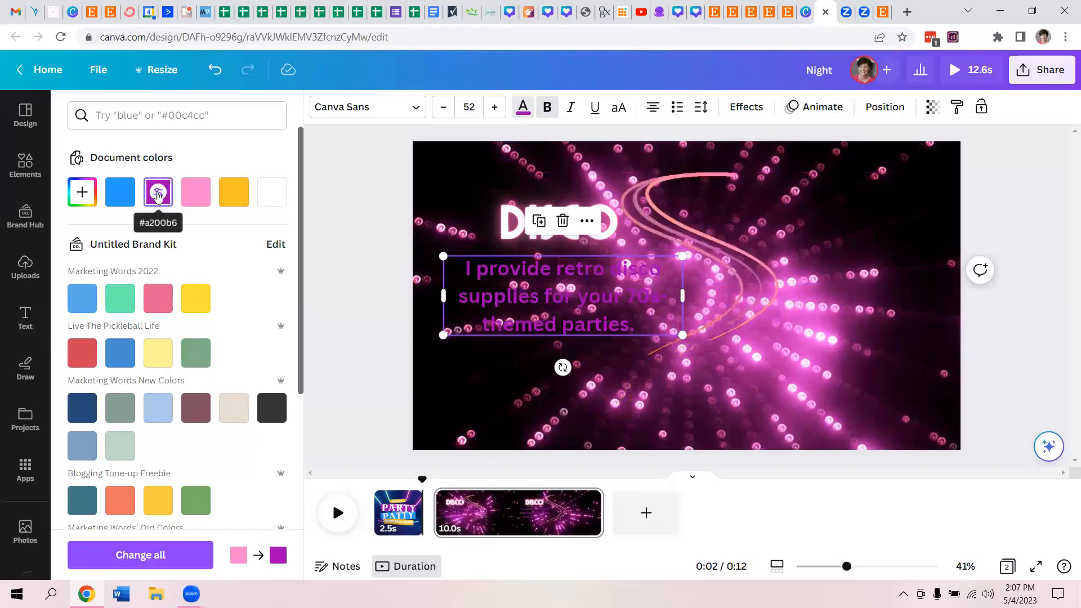
{"action": "left_click", "coordinate": [195, 191]}
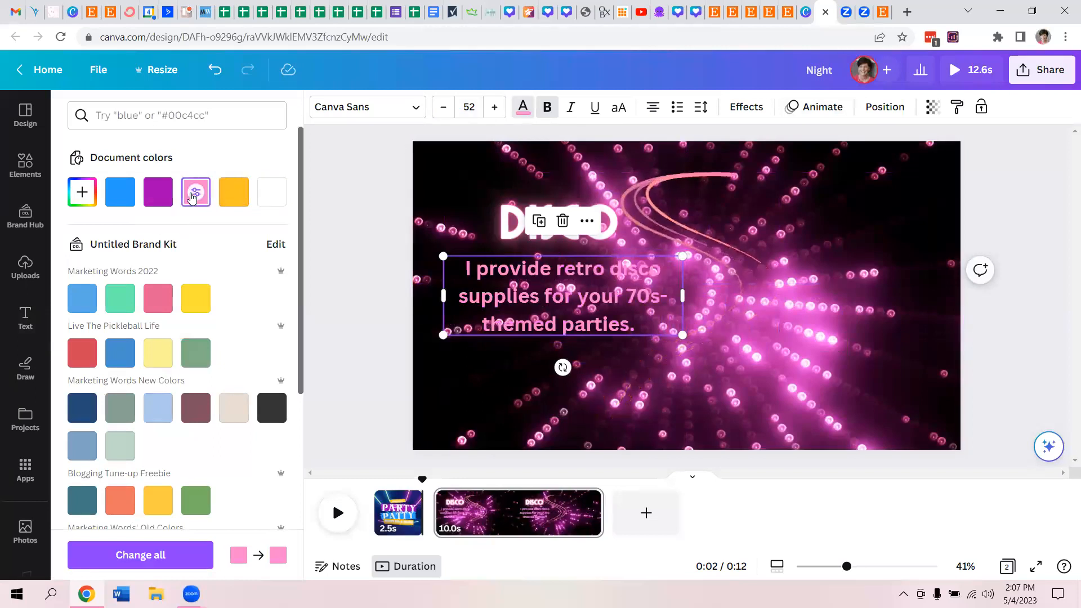
- Apply the Background text effect to the pink subheading and set the background colour to white
{"action": "left_click", "coordinate": [744, 109]}
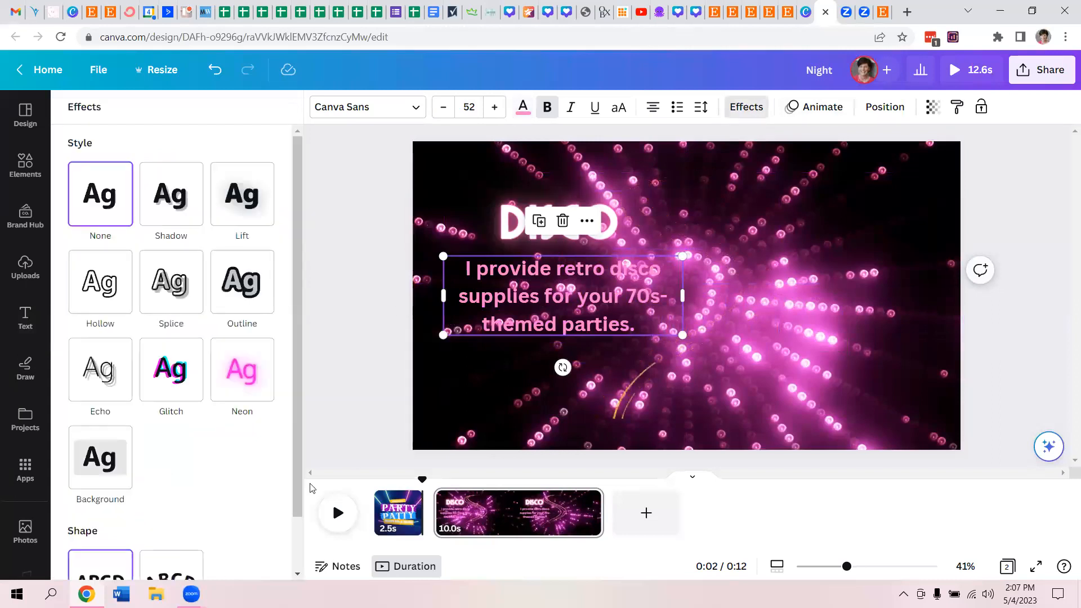
{"action": "left_click", "coordinate": [122, 442]}
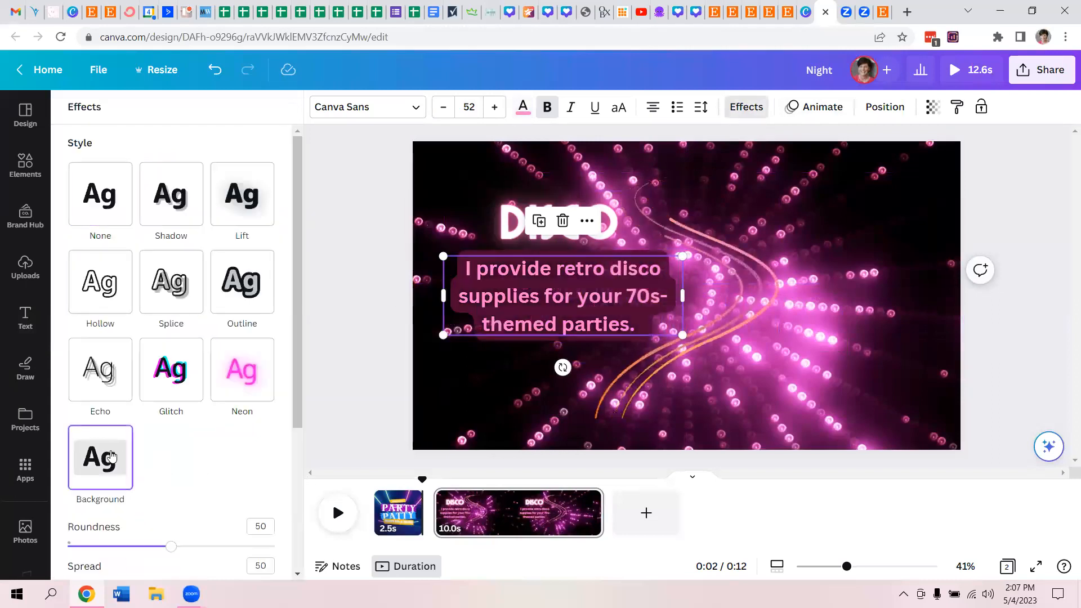
{"action": "scroll", "coordinate": [300, 388], "scroll_direction": "down", "scroll_amount": 3}
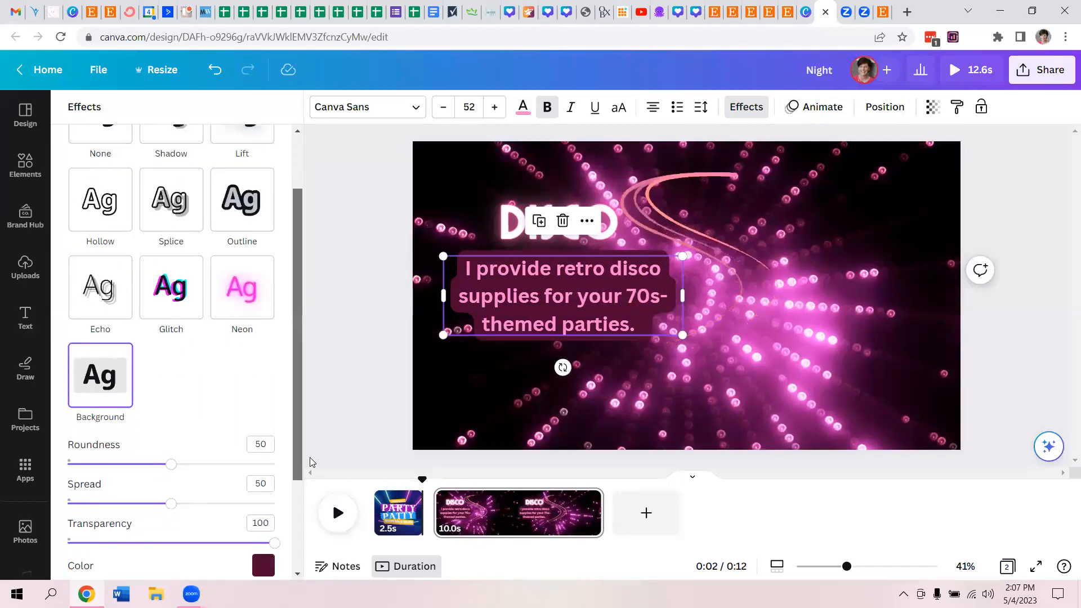
{"action": "left_click", "coordinate": [268, 479]}
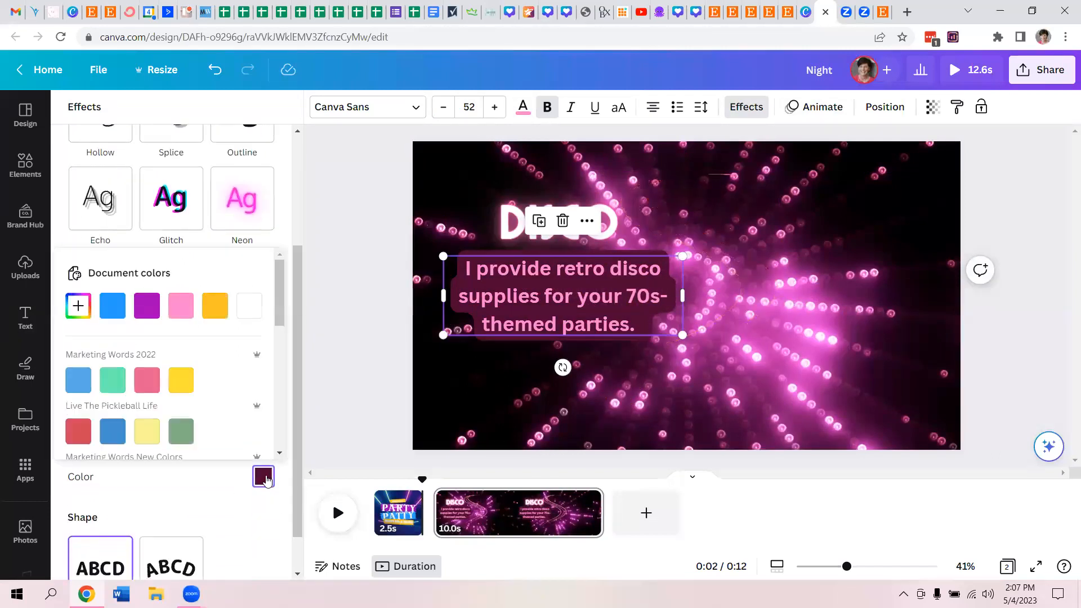
{"action": "left_click", "coordinate": [244, 307]}
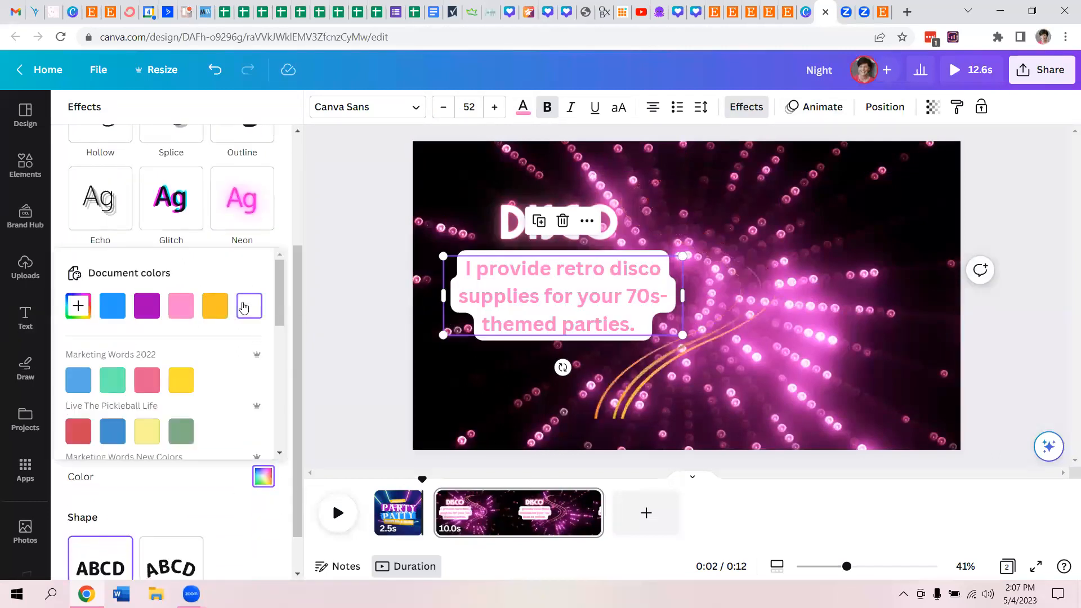
{"action": "left_click_drag", "start_coordinate": [280, 308], "coordinate": [289, 229]}
{"action": "left_click", "coordinate": [287, 219]}
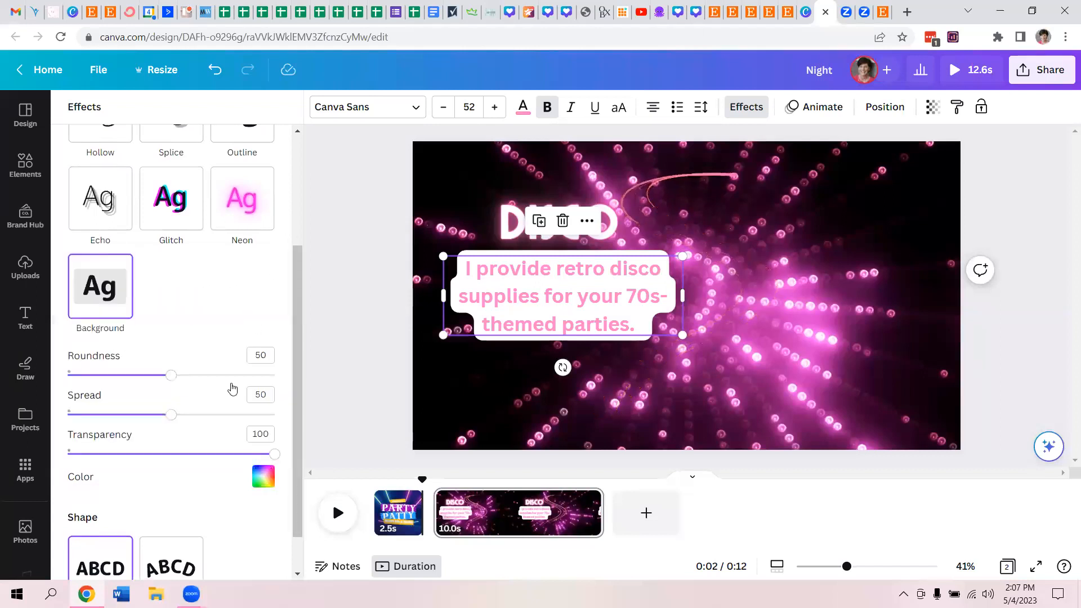
- Set the subheading background's roundness to 7, spread to 36 and transparency to 96
{"action": "left_click_drag", "start_coordinate": [167, 378], "coordinate": [82, 376]}
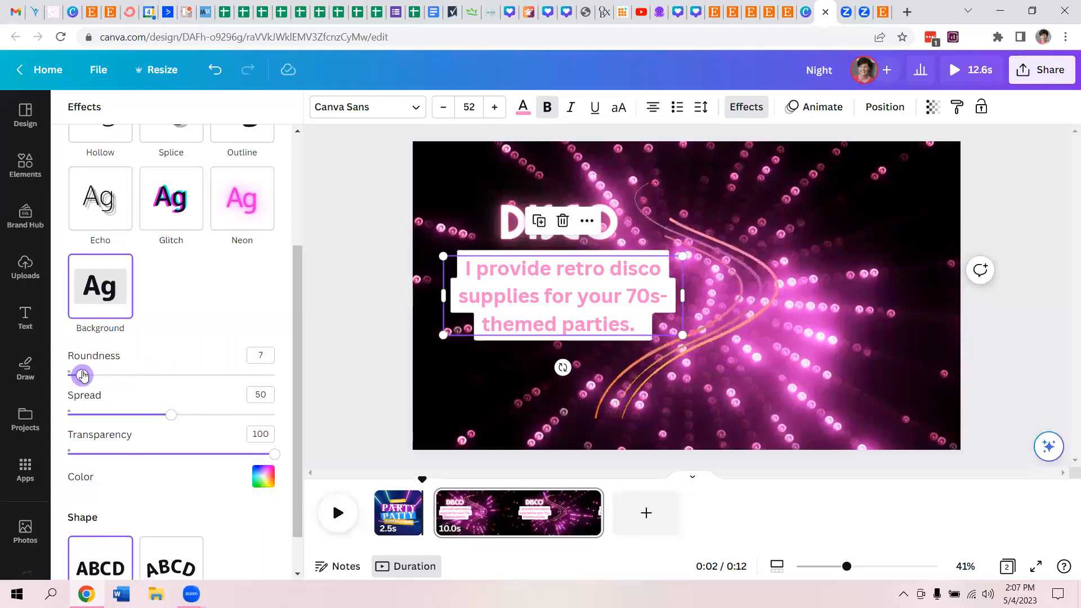
{"action": "left_click_drag", "start_coordinate": [173, 417], "coordinate": [144, 420]}
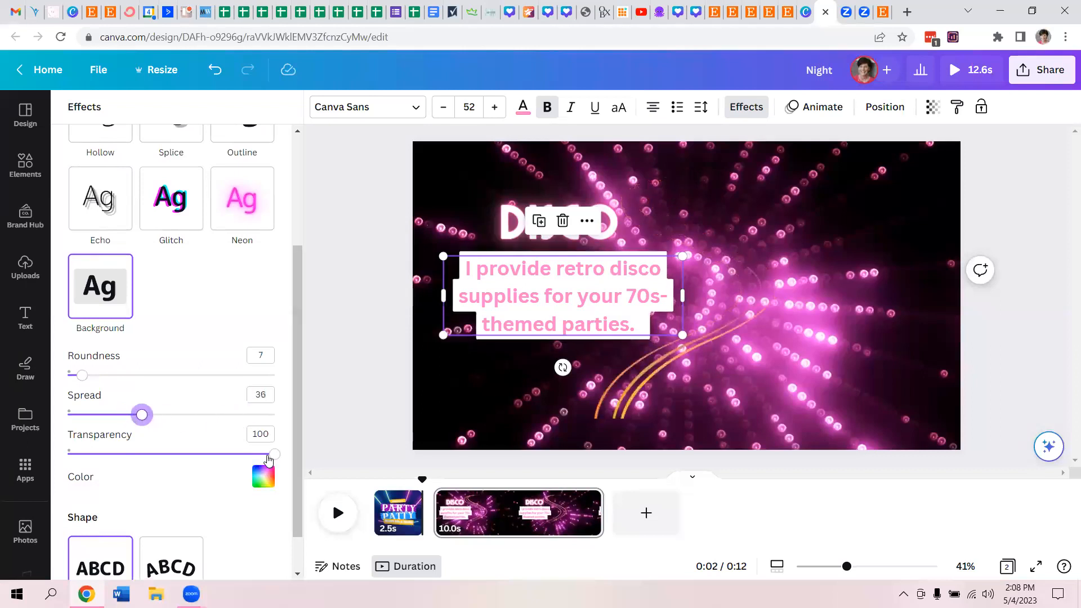
{"action": "mouse_move", "coordinate": [273, 454]}
{"action": "left_mouse_down"}
{"action": "mouse_move", "coordinate": [243, 456]}
{"action": "mouse_move", "coordinate": [267, 459]}
{"action": "left_mouse_up"}
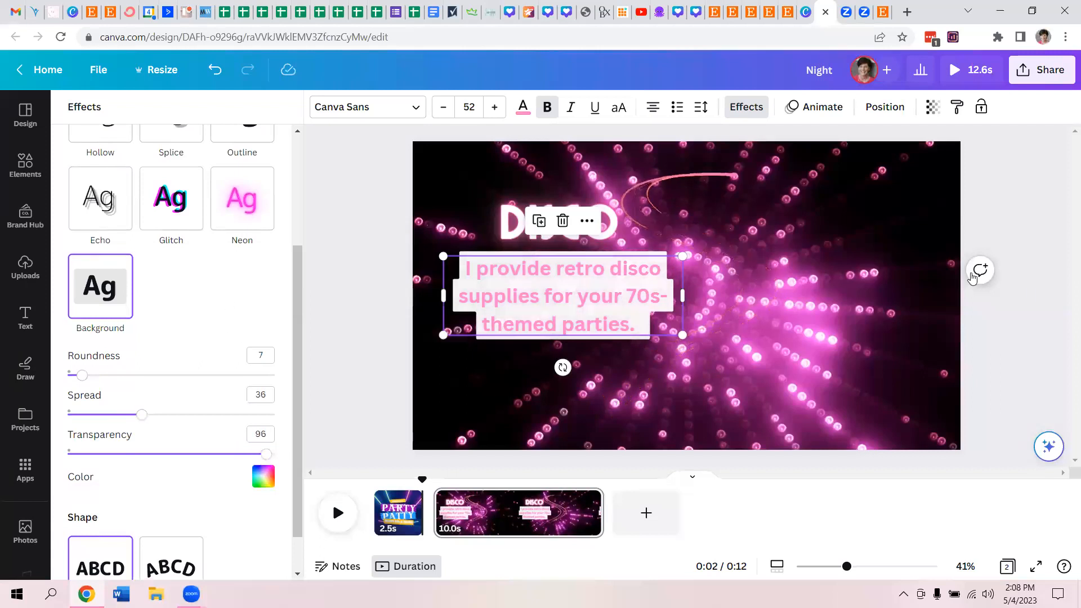
{"action": "key", "text": "Escape"}
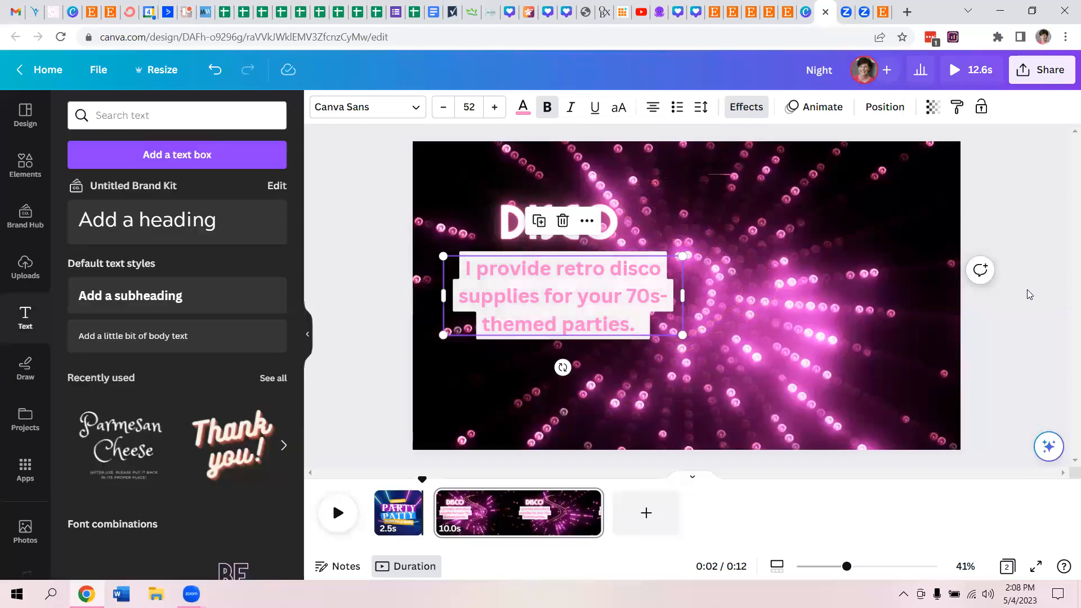
{"action": "left_click", "coordinate": [372, 308]}
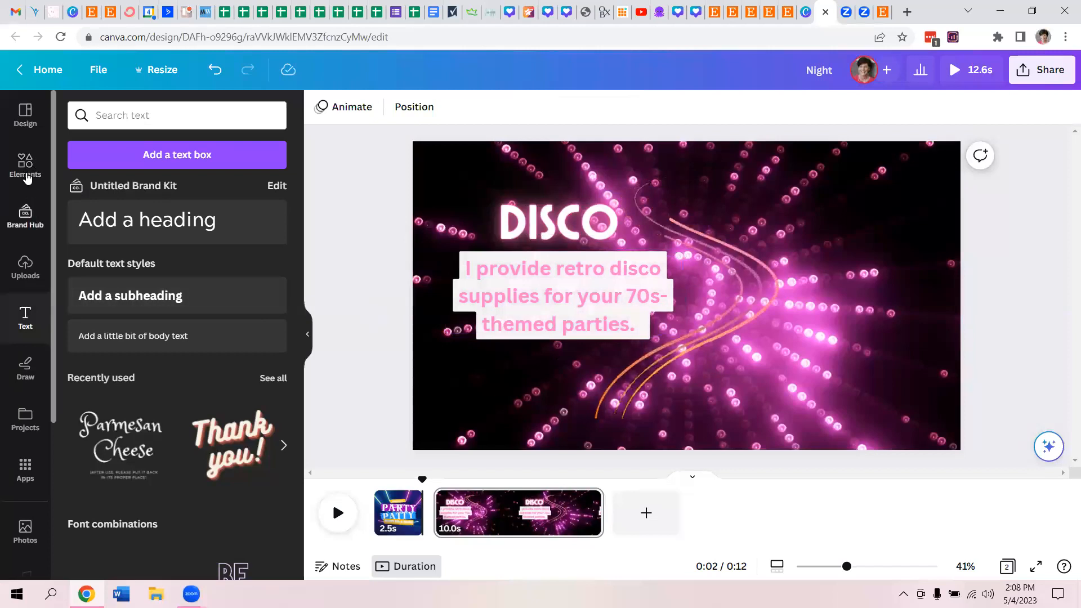
- Find the shop owner's portraits in the uploads by first name, insert the background-free one in the pink top, and place it right of the subheading
{"action": "left_click", "coordinate": [25, 265]}
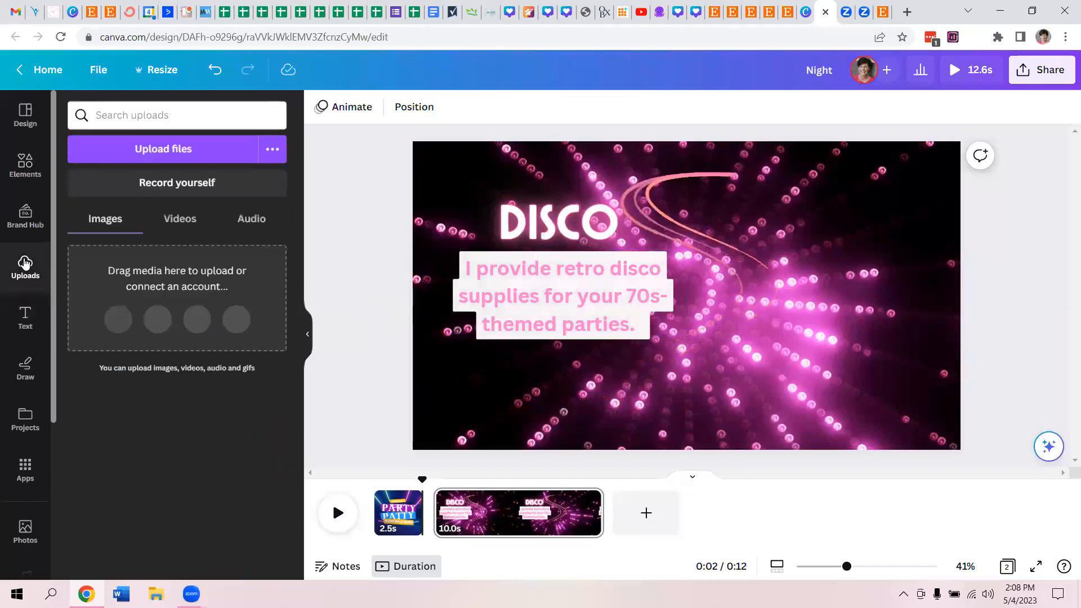
{"action": "left_click", "coordinate": [191, 116]}
{"action": "type", "text": "karon"}
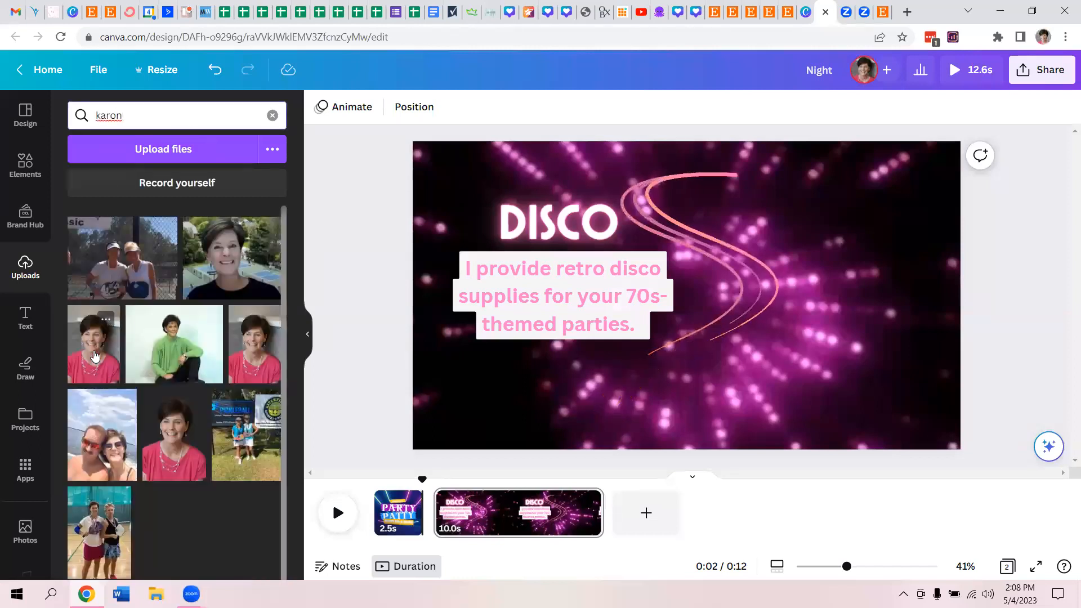
{"action": "left_click", "coordinate": [95, 356]}
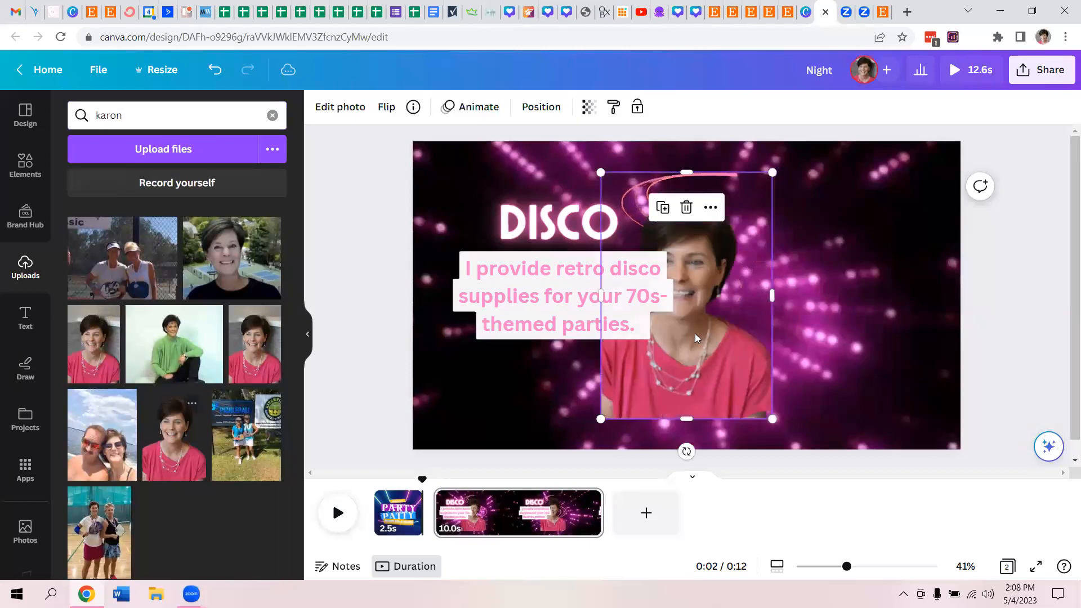
{"action": "left_click_drag", "start_coordinate": [689, 342], "coordinate": [805, 345]}
{"action": "left_click", "coordinate": [1025, 340]}
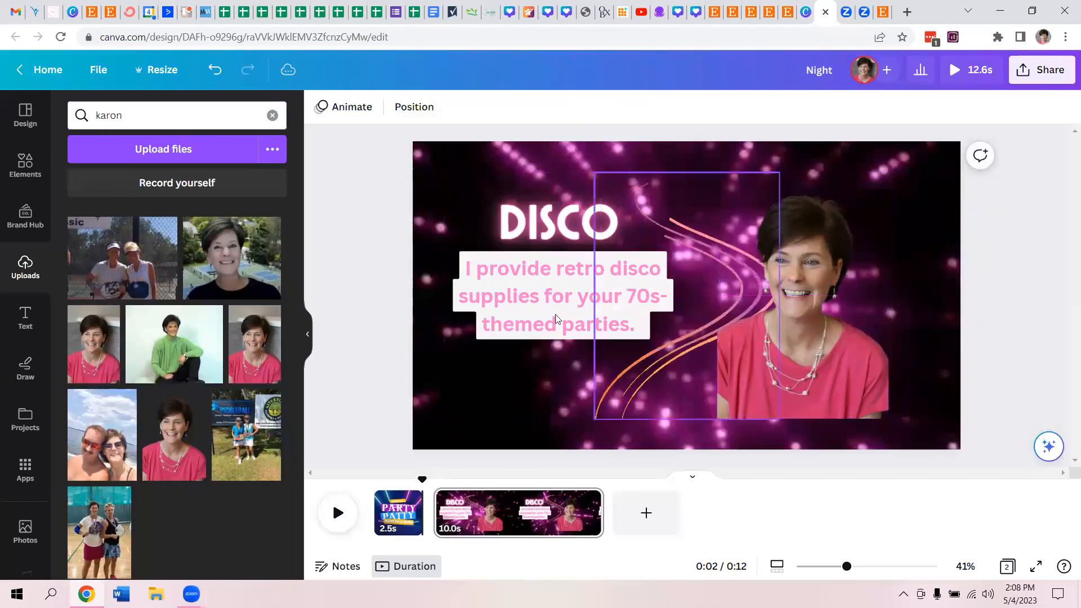
- Add a new first line to the subheading that introduces the shop owner by first name, above the retro disco sentence
{"action": "left_click", "coordinate": [502, 289]}
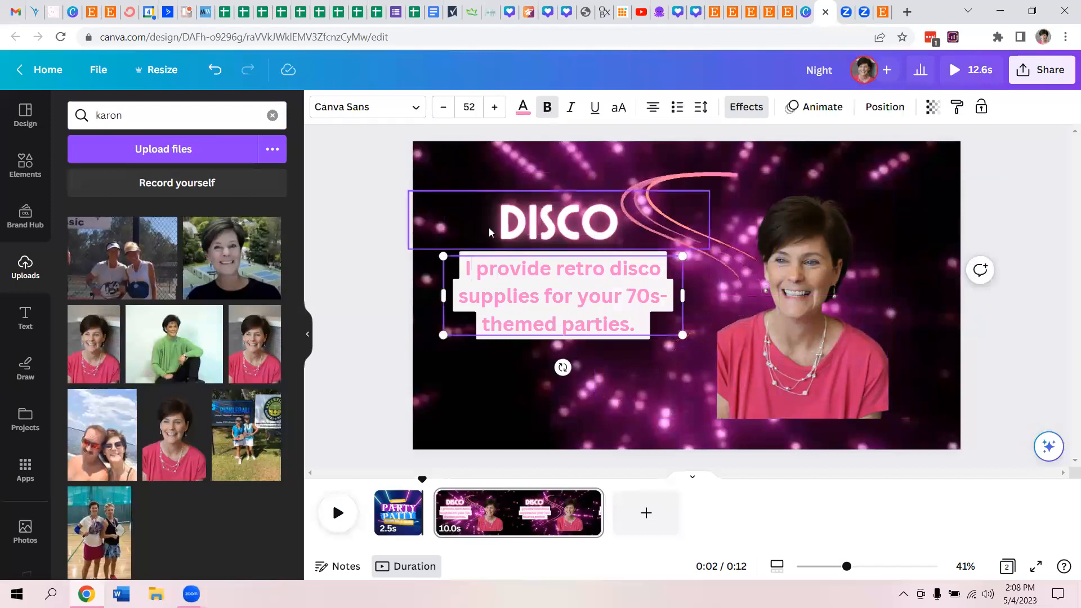
{"action": "key", "text": "Return"}
{"action": "key", "text": "Up"}
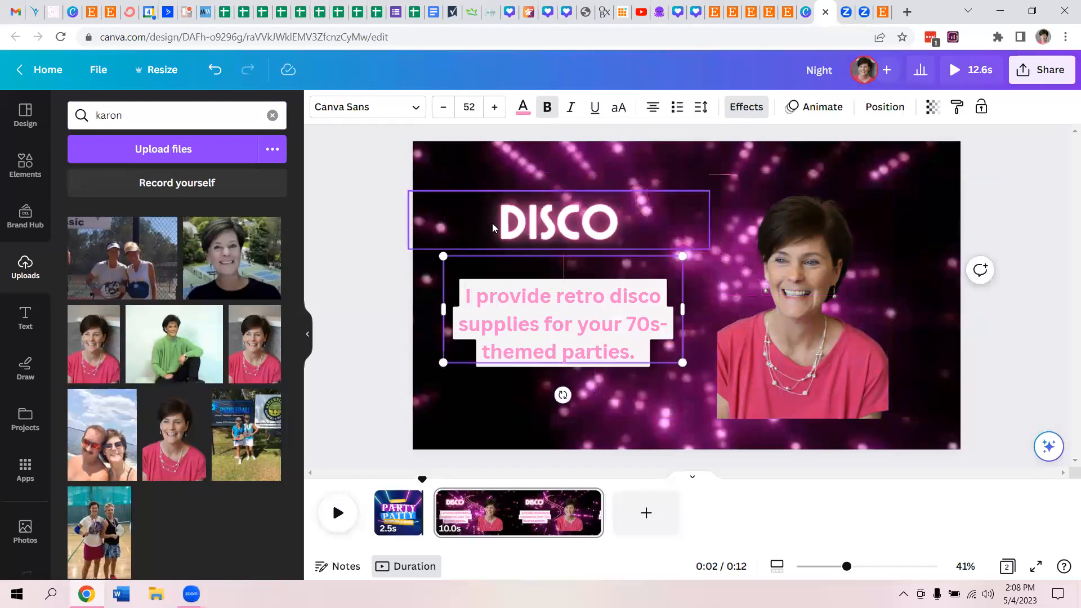
{"action": "type", "text": "I'm Karon!"}
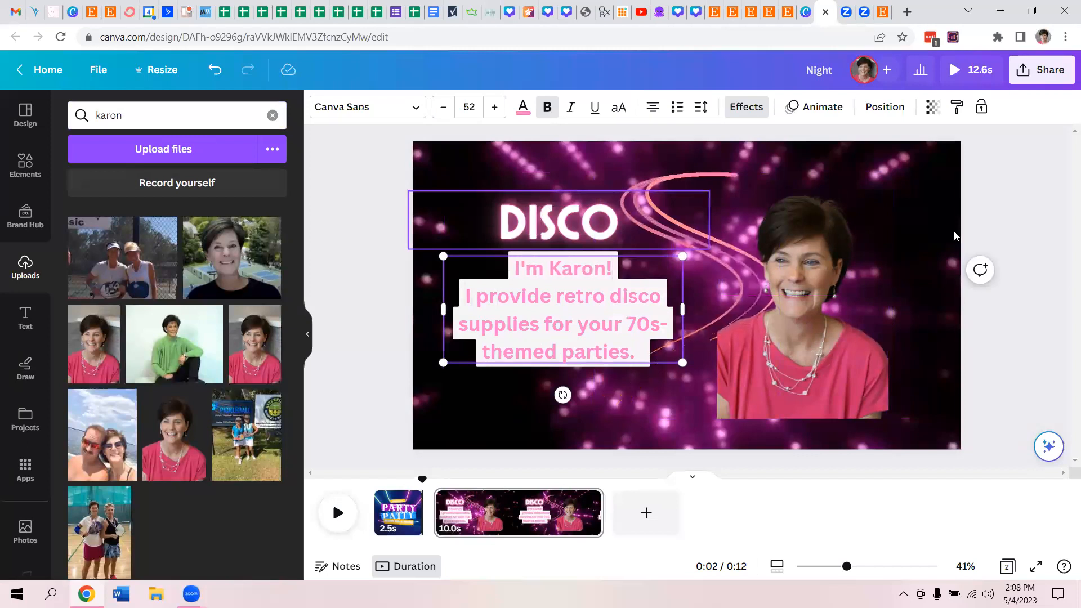
{"action": "left_click", "coordinate": [1025, 254]}
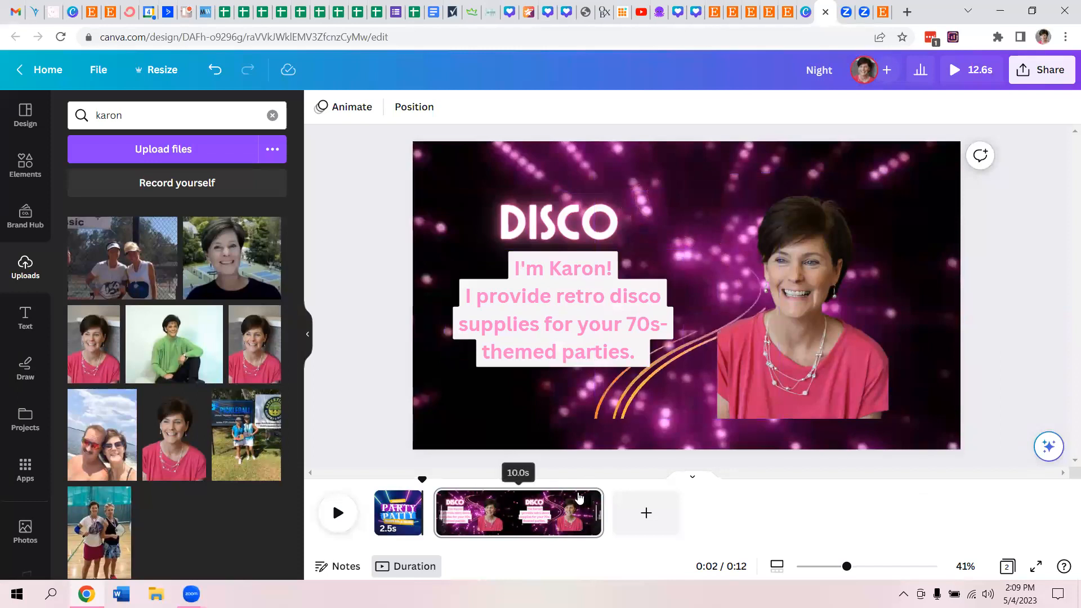
- Shorten the DISCO page to 5.0 seconds
{"action": "left_click_drag", "start_coordinate": [598, 513], "coordinate": [513, 513]}
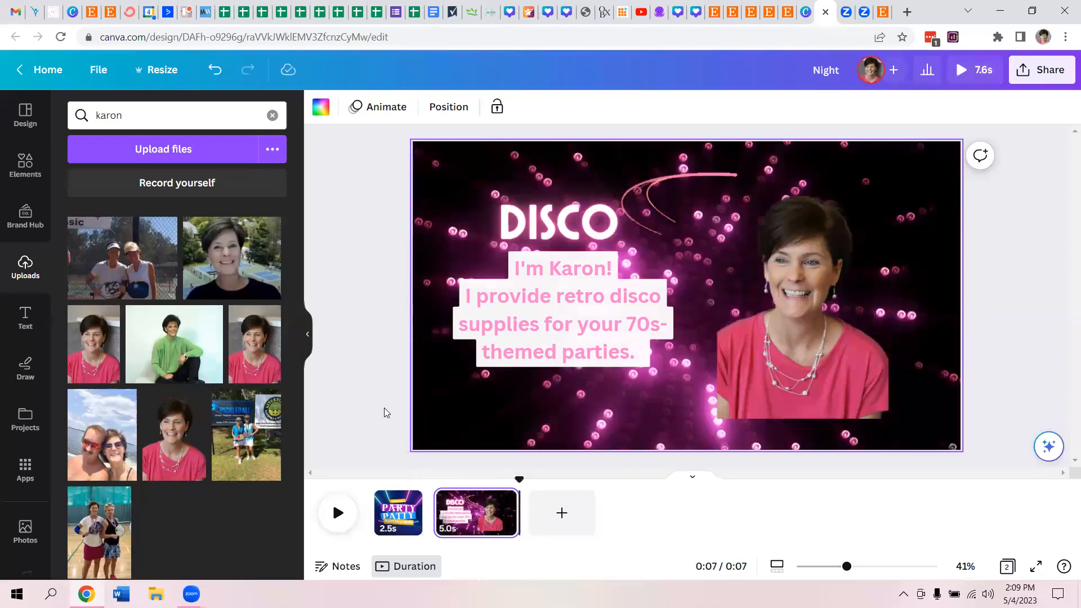
{"action": "left_click", "coordinate": [384, 407]}
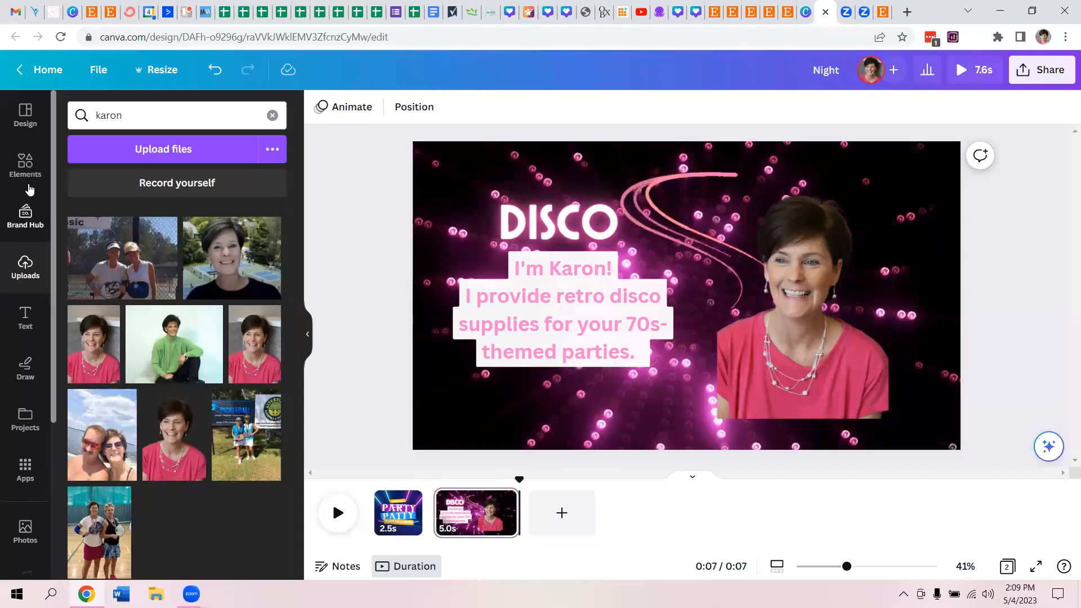
- Add the Purple Elegant Birthday Party Video template as the third page and shorten it to 9.0 seconds
{"action": "left_click", "coordinate": [34, 130]}
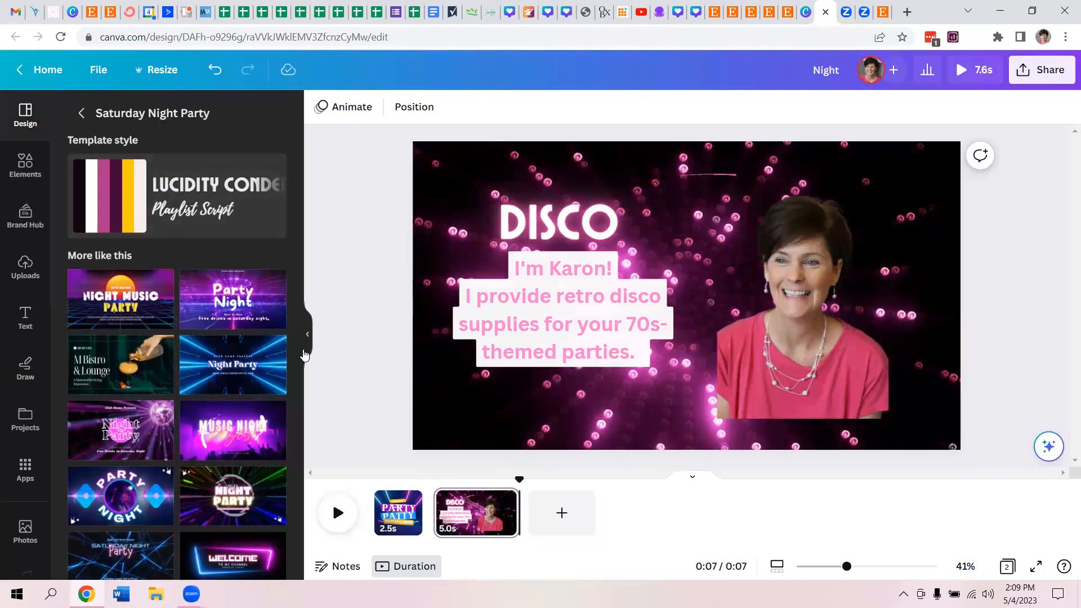
{"action": "left_click", "coordinate": [81, 113]}
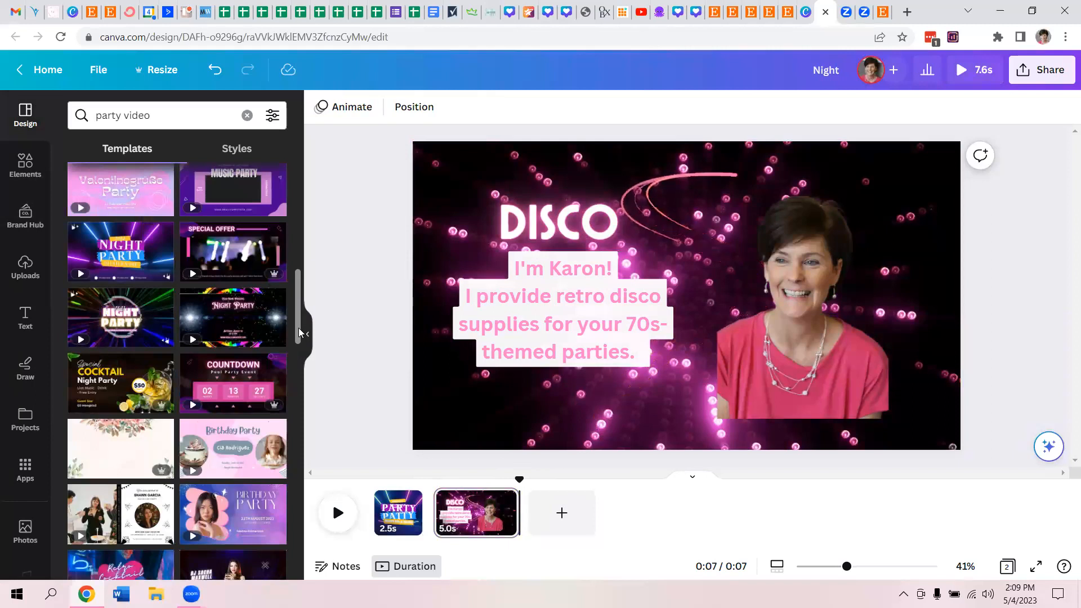
{"action": "scroll", "coordinate": [298, 327], "scroll_direction": "down", "scroll_amount": 3}
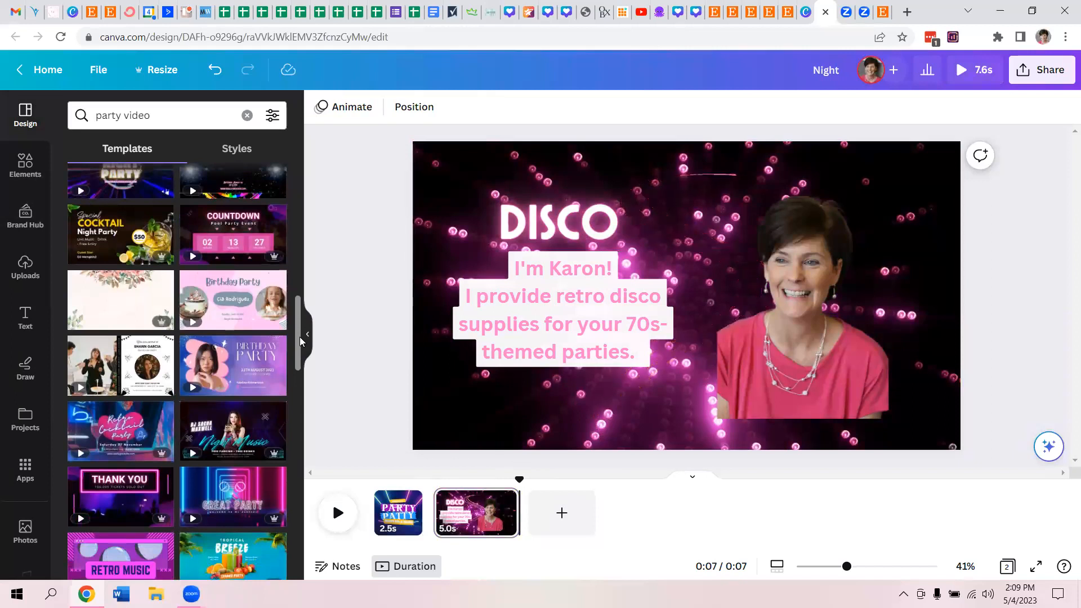
{"action": "left_click", "coordinate": [260, 360]}
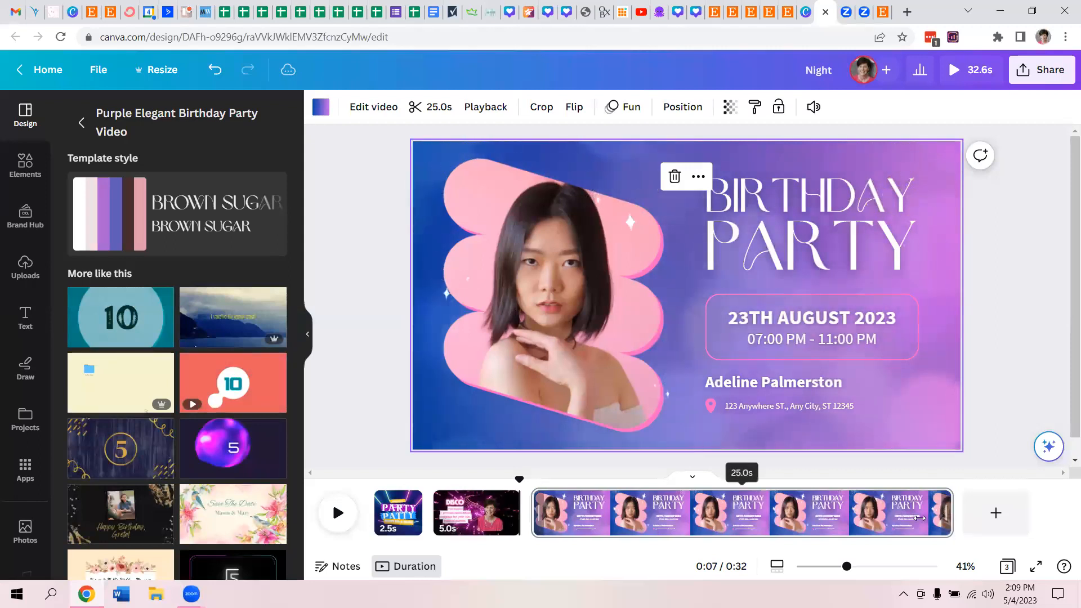
{"action": "left_click_drag", "start_coordinate": [950, 519], "coordinate": [919, 518]}
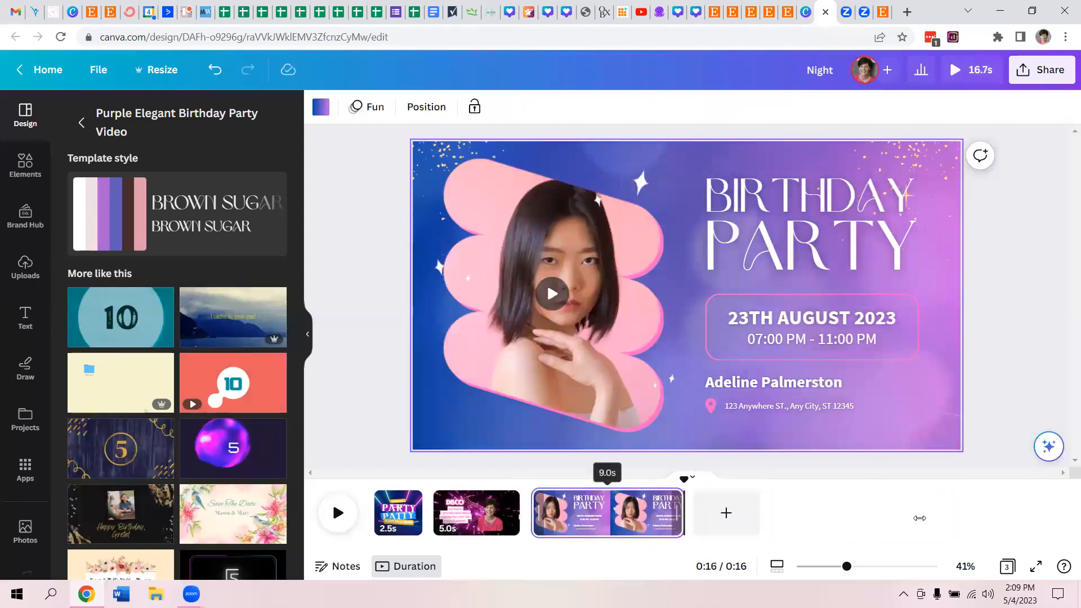
- Compare the font of the third page's BIRTHDAY heading with the font of PATTY on the first page
{"action": "left_click", "coordinate": [762, 197]}
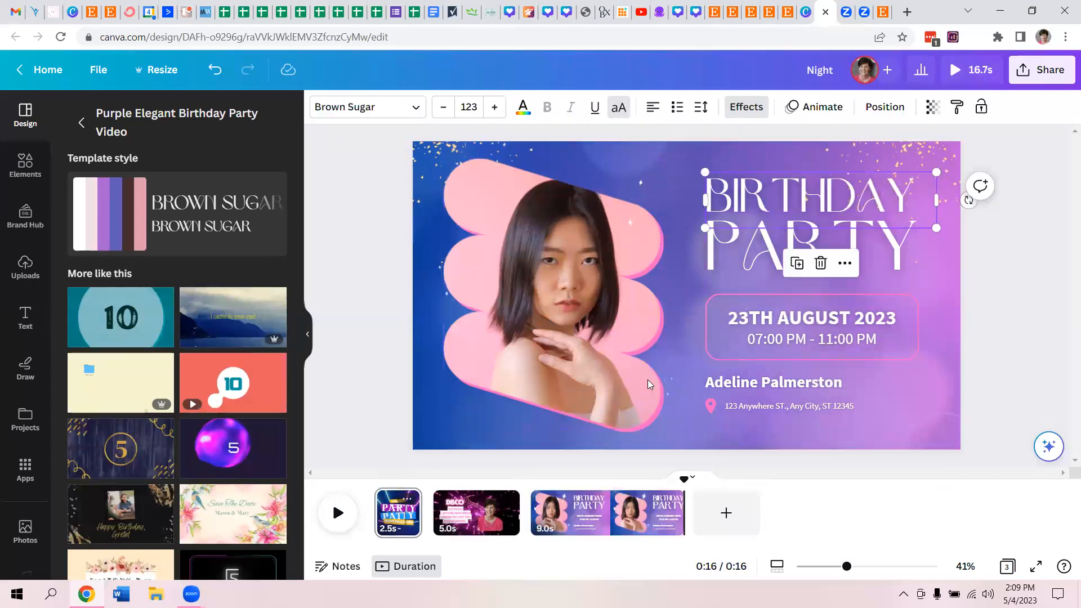
{"action": "left_click", "coordinate": [684, 312]}
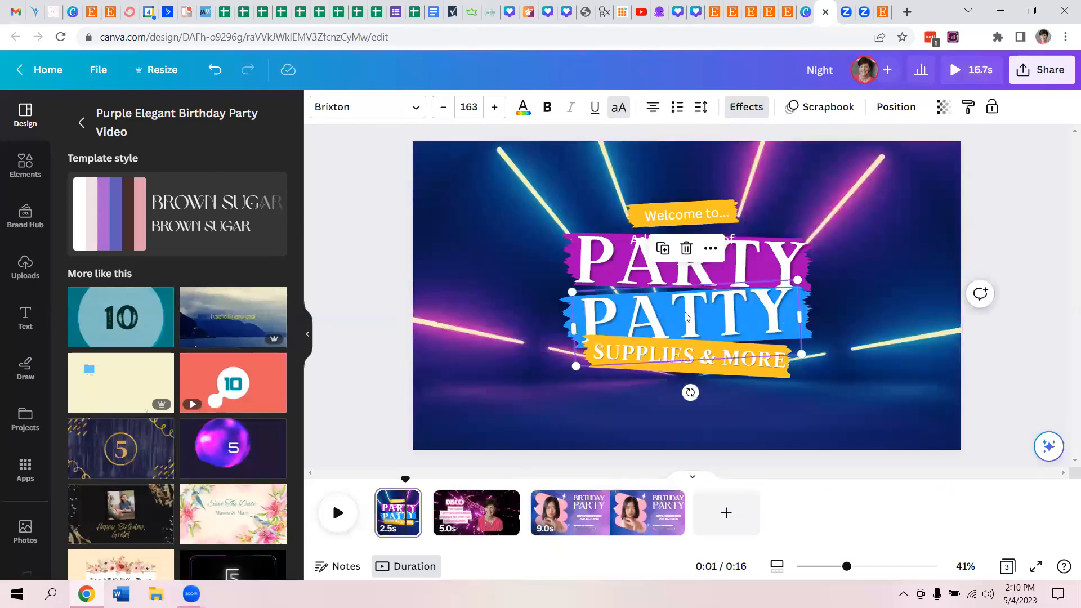
{"action": "left_click", "coordinate": [325, 116]}
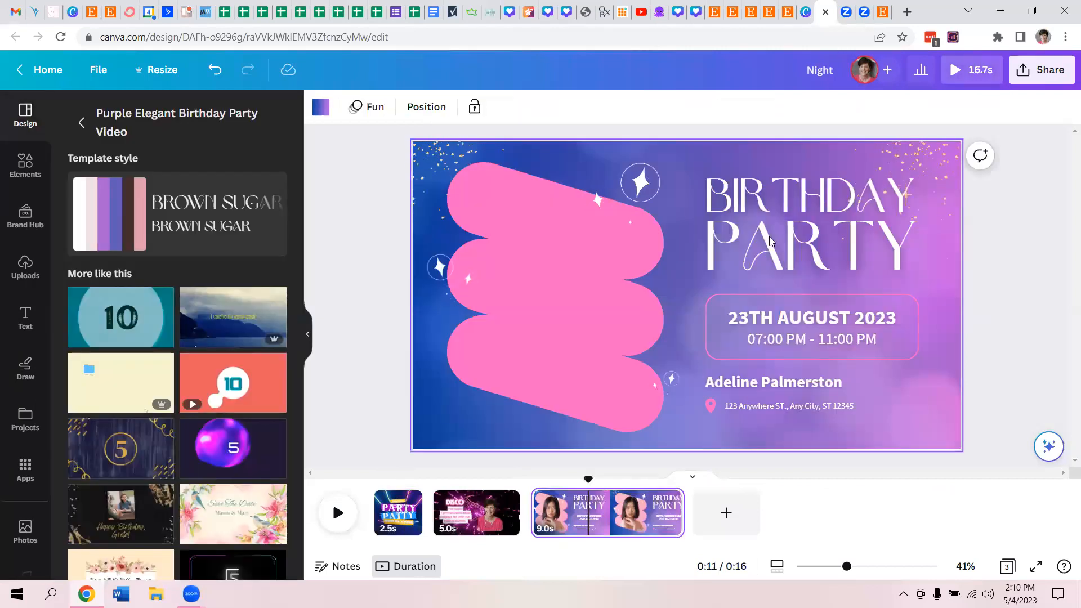
- Delete the word PARTY from the third page and select the BIRTHDAY heading above it
{"action": "double_click", "coordinate": [770, 238]}
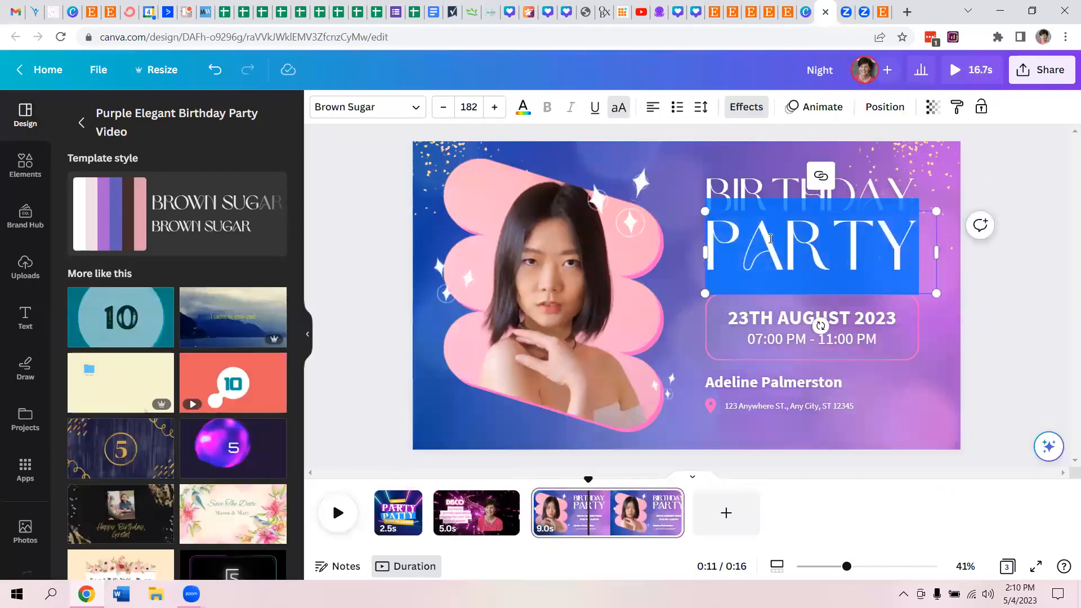
{"action": "key", "text": "BackSpace"}
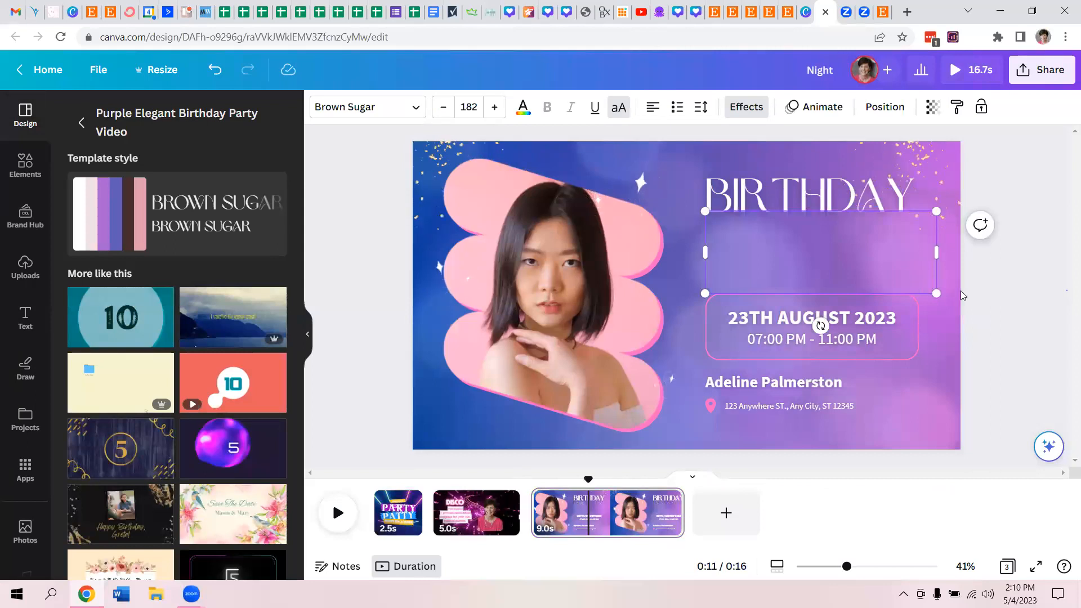
{"action": "left_click", "coordinate": [872, 259]}
{"action": "left_click", "coordinate": [755, 220]}
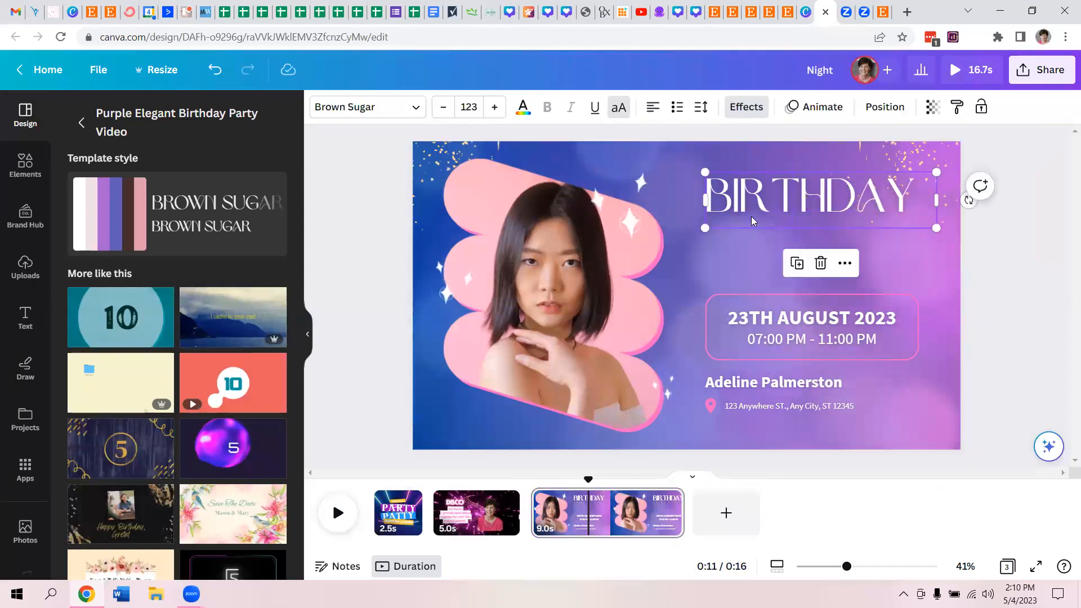
- Set the BIRTHDAY heading's font to Brixton and reduce its size to 87.2 so it fits on one line
{"action": "left_click", "coordinate": [396, 115]}
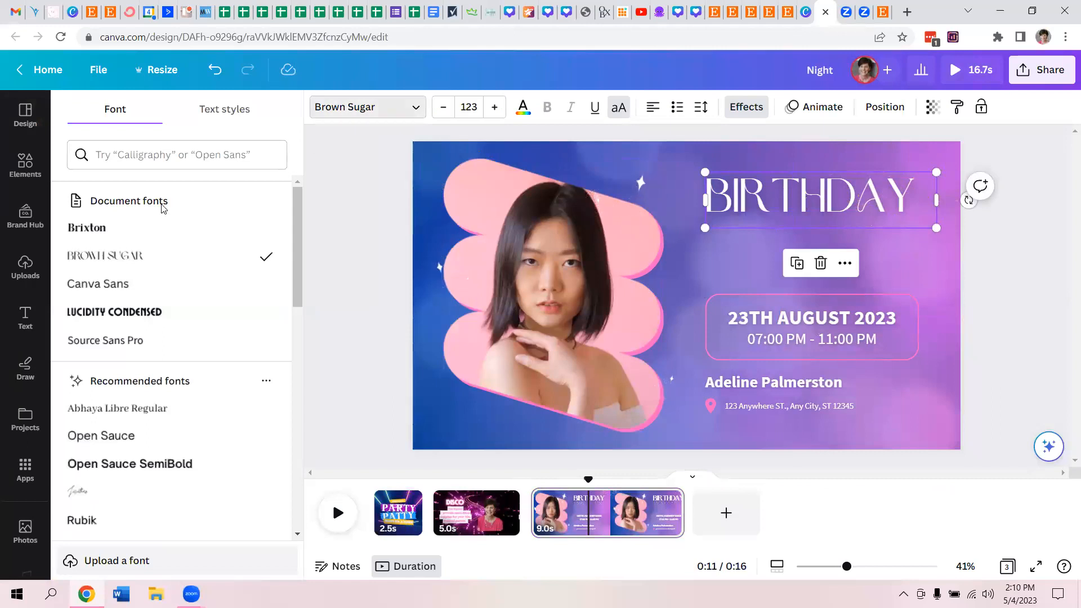
{"action": "left_click", "coordinate": [124, 228]}
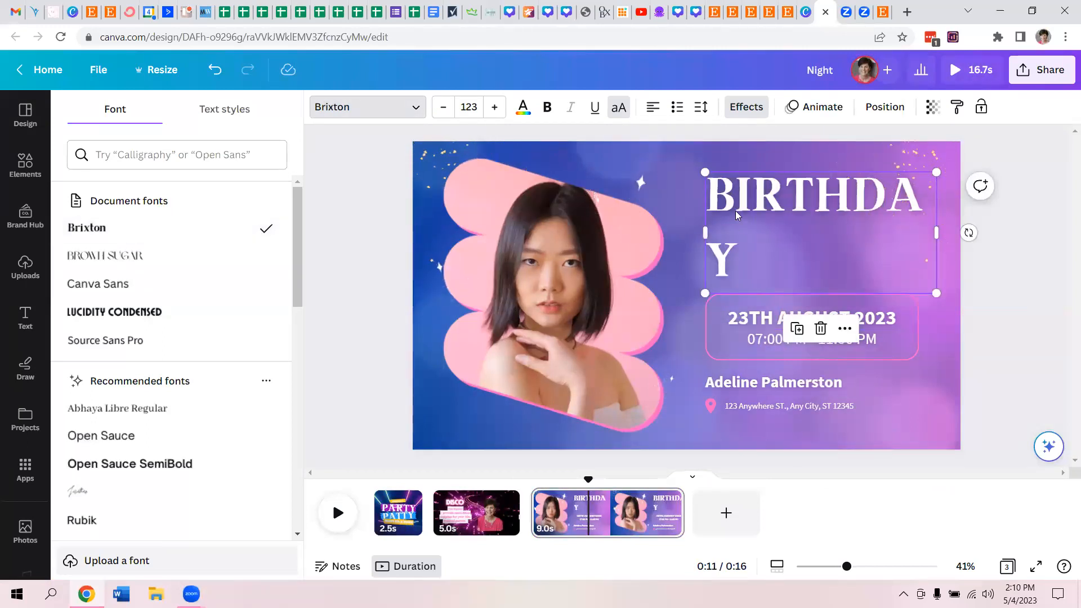
{"action": "double_click", "coordinate": [713, 187]}
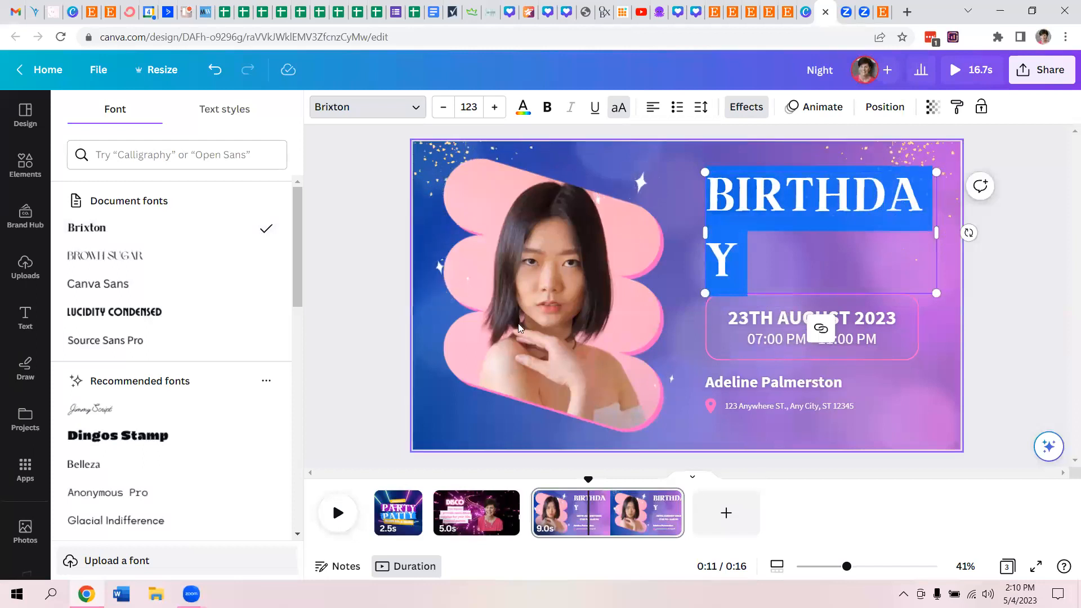
{"action": "left_click", "coordinate": [444, 109]}
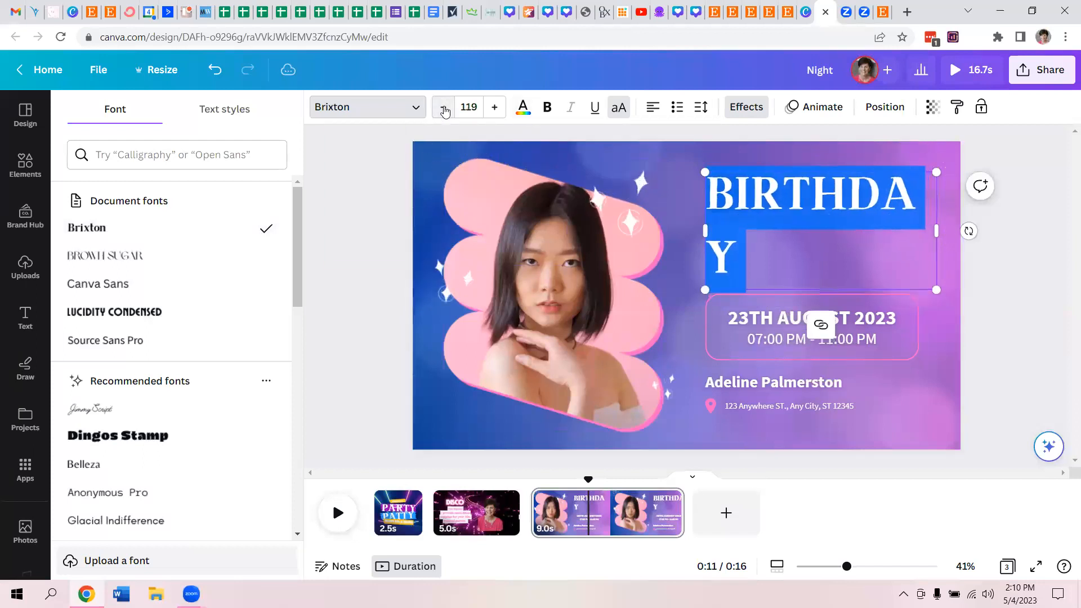
{"action": "left_click", "coordinate": [443, 108]}
{"action": "left_click", "coordinate": [443, 107]}
{"action": "left_click", "coordinate": [443, 107]}
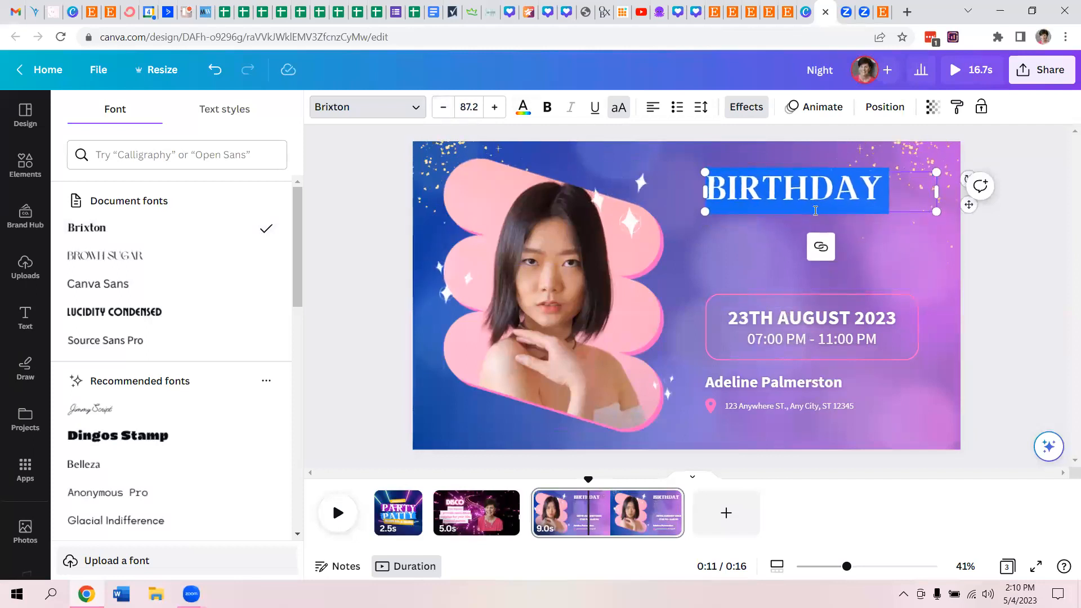
{"action": "type", "text": "AP"}
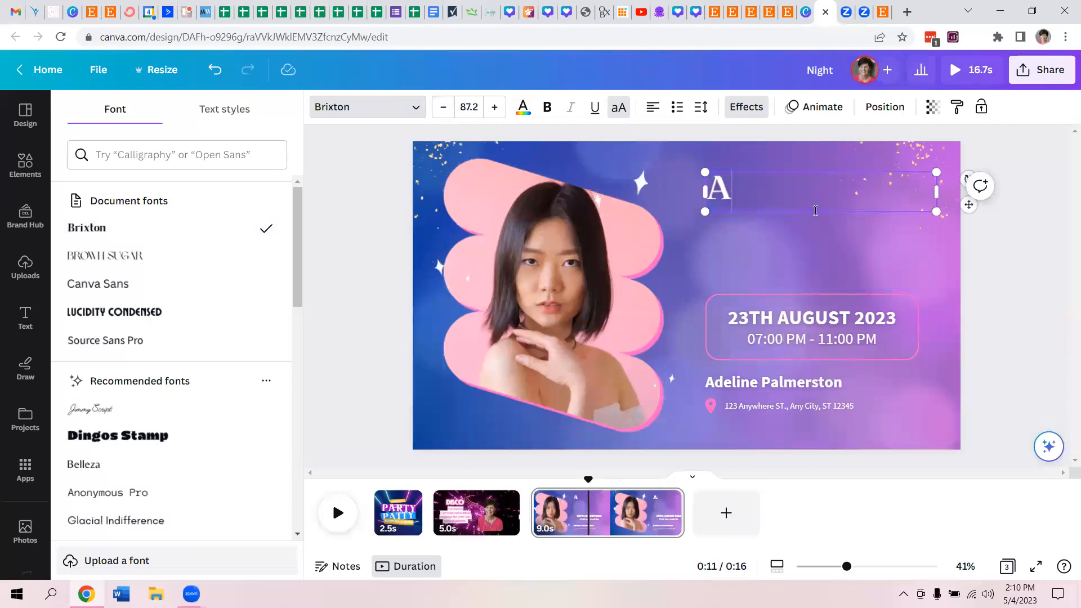
{"action": "key", "text": "BackSpace"}
{"action": "type", "text": "PARTIES"}
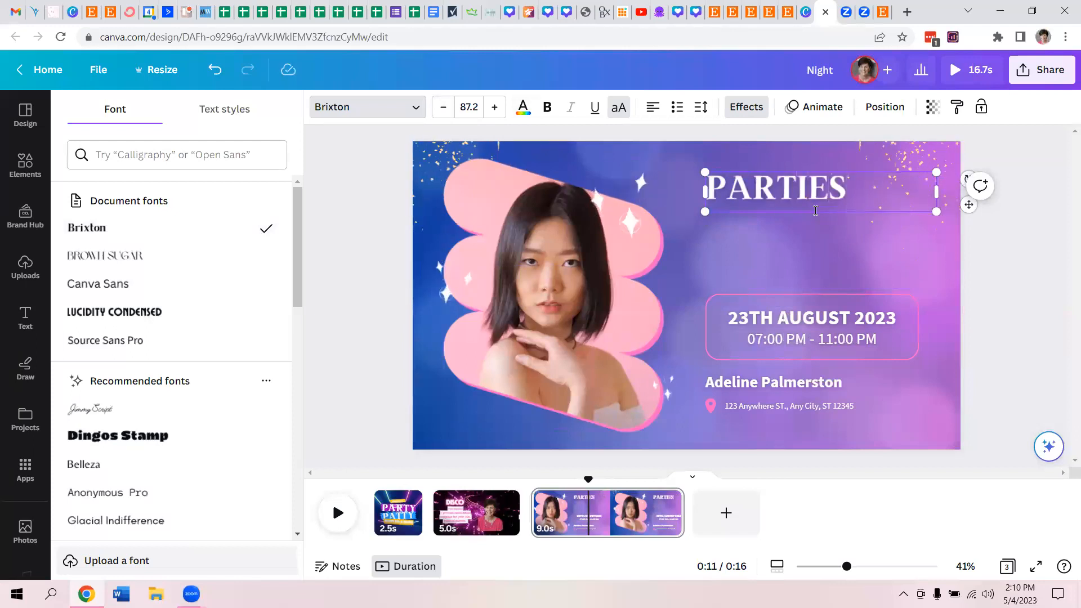
{"action": "key", "text": "BackSpace"}
{"action": "key", "text": "BackSpace"}
{"action": "key", "text": "BackSpace"}
{"action": "key", "text": "BackSpace"}
{"action": "key", "text": "BackSpace"}
{"action": "key", "text": "BackSpace"}
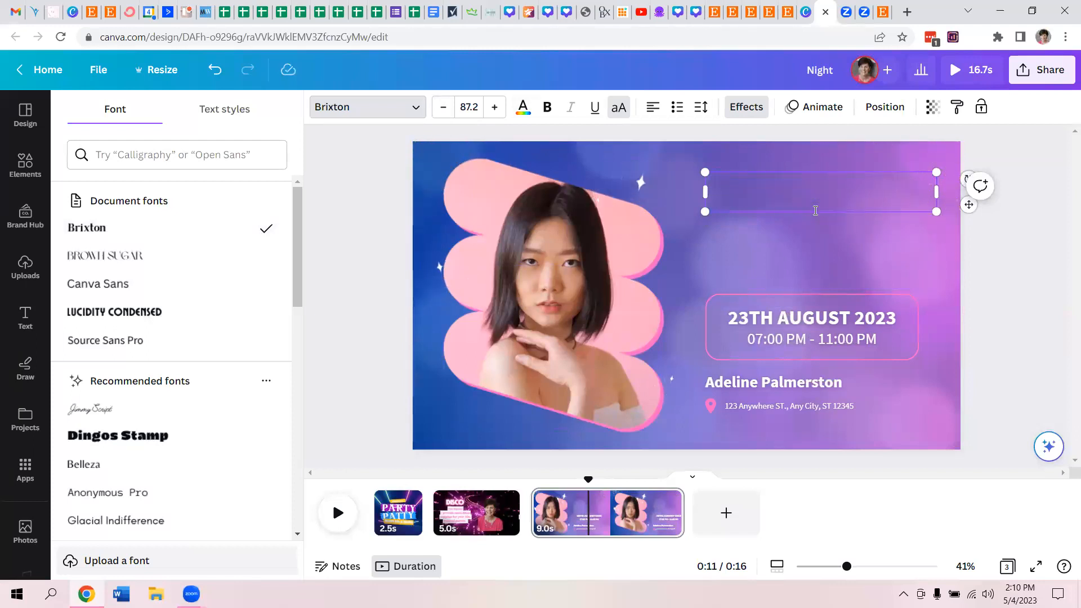
{"action": "type", "text": "I T"}
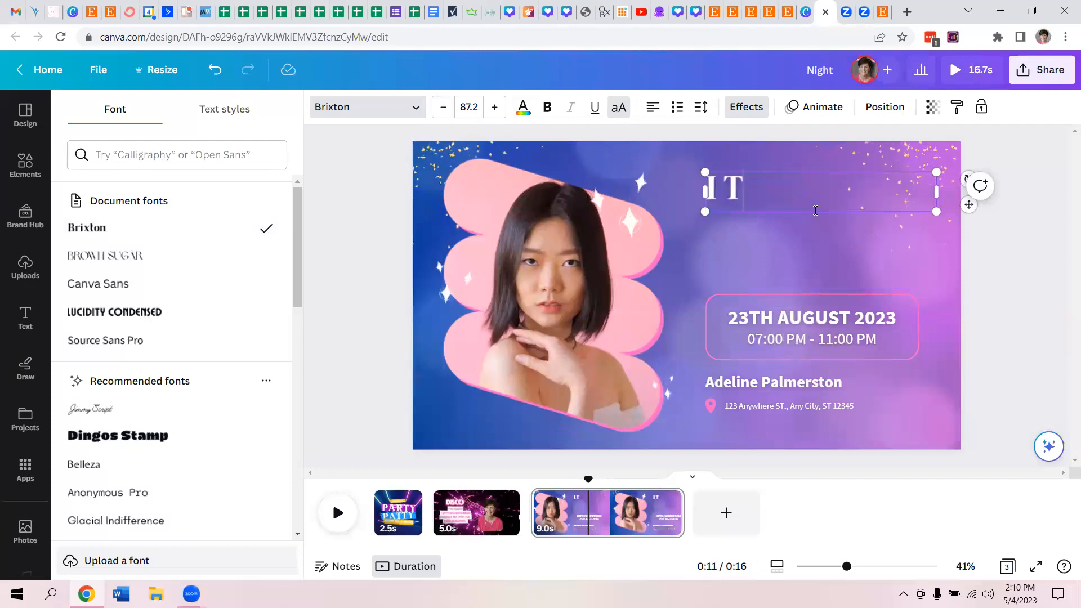
{"action": "type", "text": "AKE"}
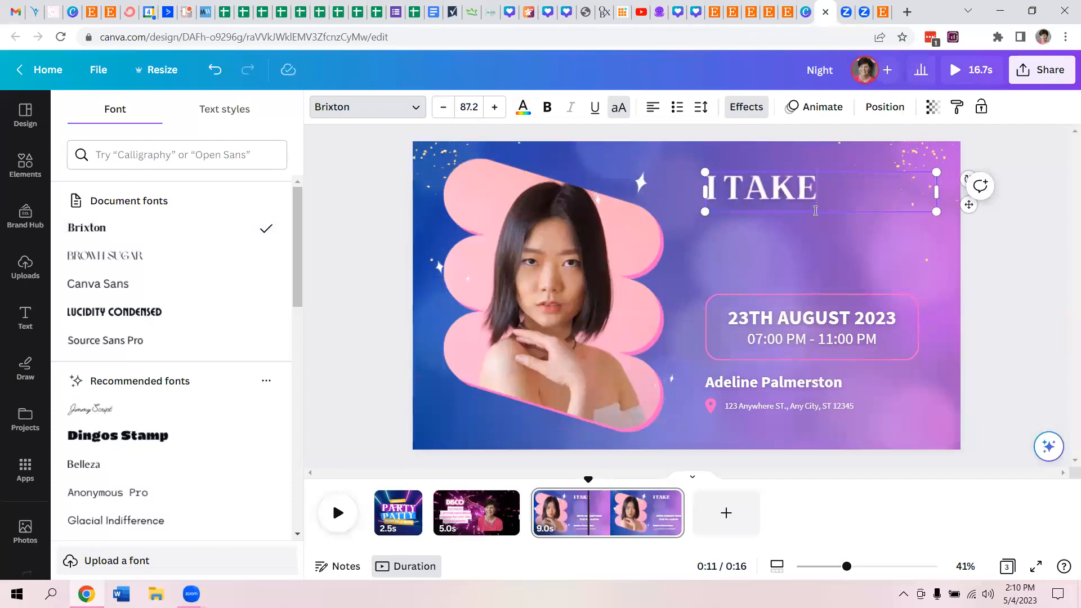
{"action": "key", "text": "BackSpace"}
{"action": "key", "text": "BackSpace"}
{"action": "key", "text": "BackSpace"}
- Enter LESS STRESS as the third page's heading
{"action": "type", "text": "LESS"}
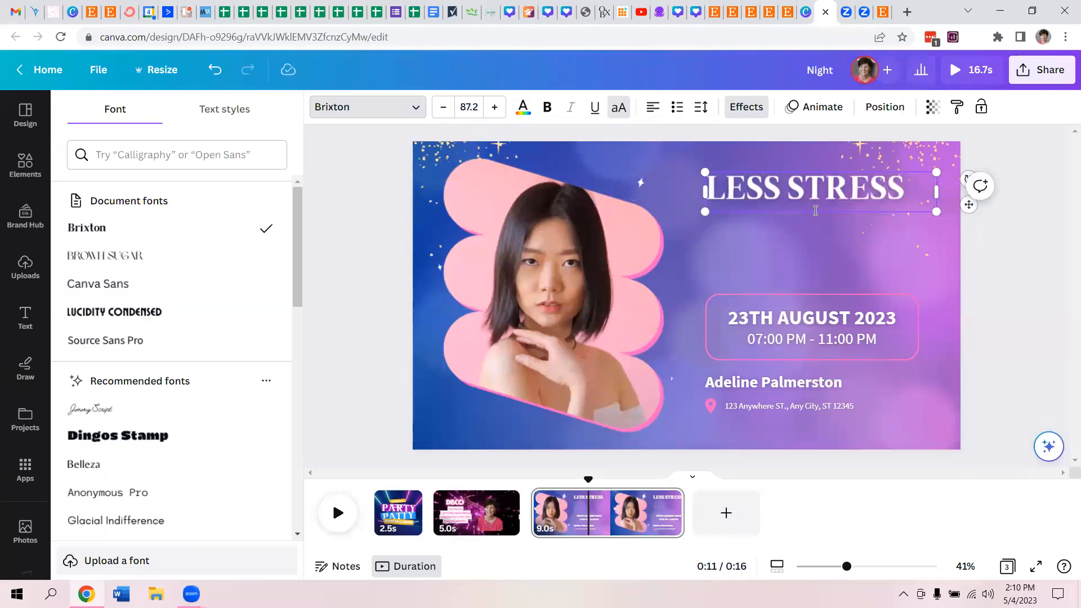
- Move the pink outlined box up to just beneath the LESS STRESS heading and delete the 07:00 PM - 11:00 PM line
{"action": "left_click", "coordinate": [846, 291]}
{"action": "left_click", "coordinate": [845, 295]}
{"action": "left_click_drag", "start_coordinate": [845, 295], "coordinate": [851, 225]}
{"action": "left_click", "coordinate": [845, 348]}
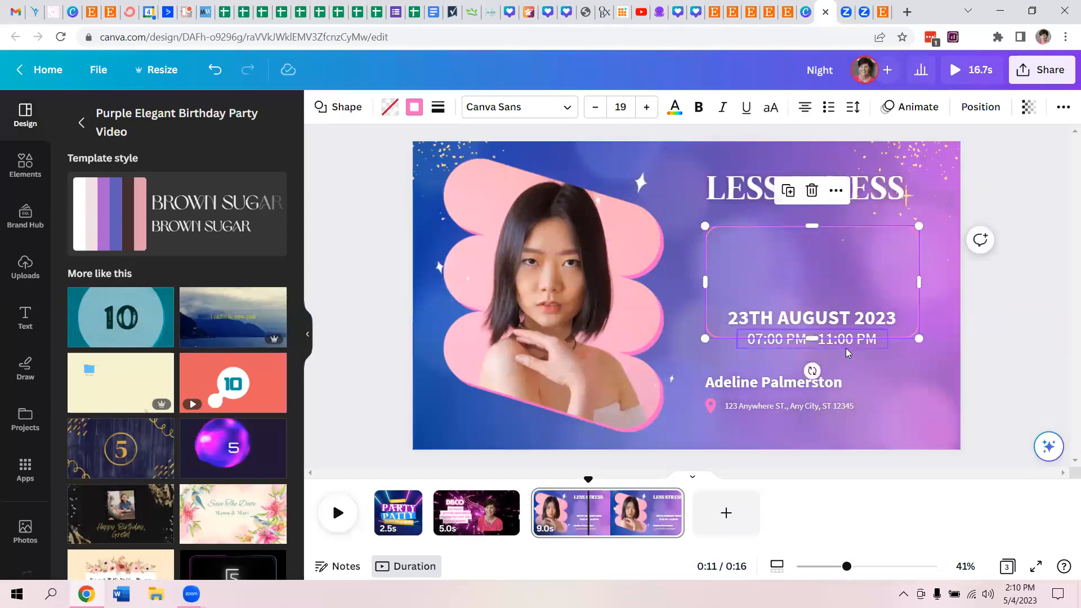
{"action": "key", "text": "Delete"}
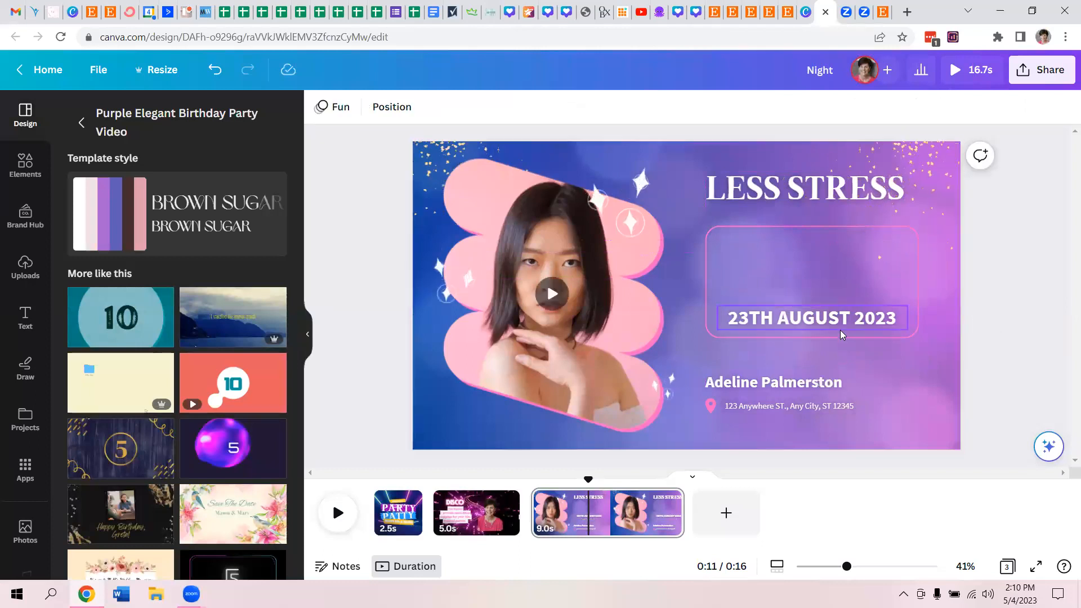
- Move the 23TH AUGUST 2023 text up into the top of the pink outline and turn off its uppercase formatting
{"action": "left_click", "coordinate": [837, 323]}
{"action": "left_click_drag", "start_coordinate": [837, 282], "coordinate": [837, 247]}
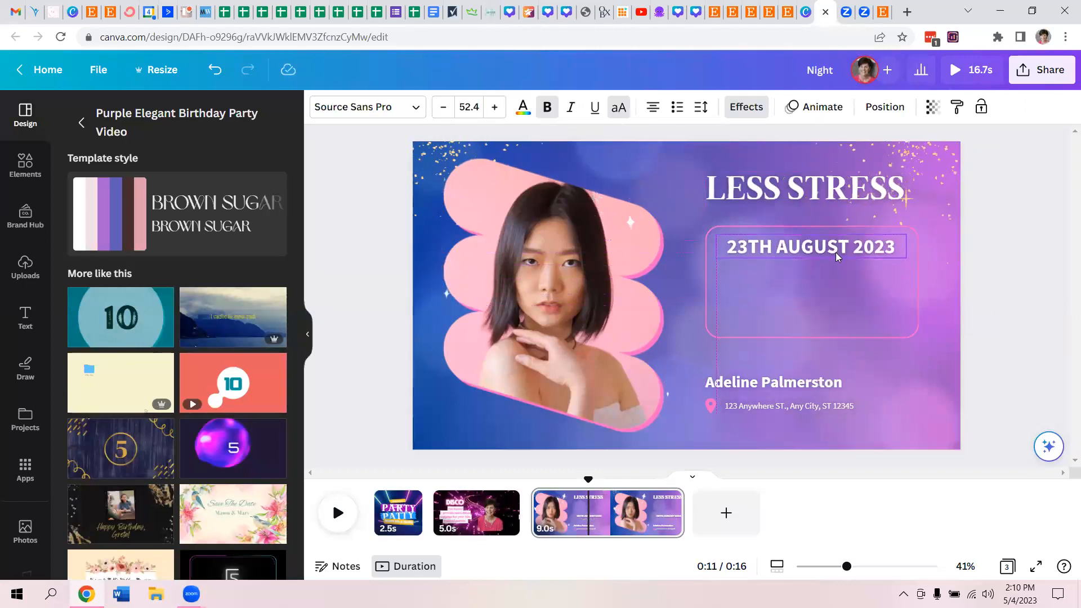
{"action": "left_click", "coordinate": [619, 109]}
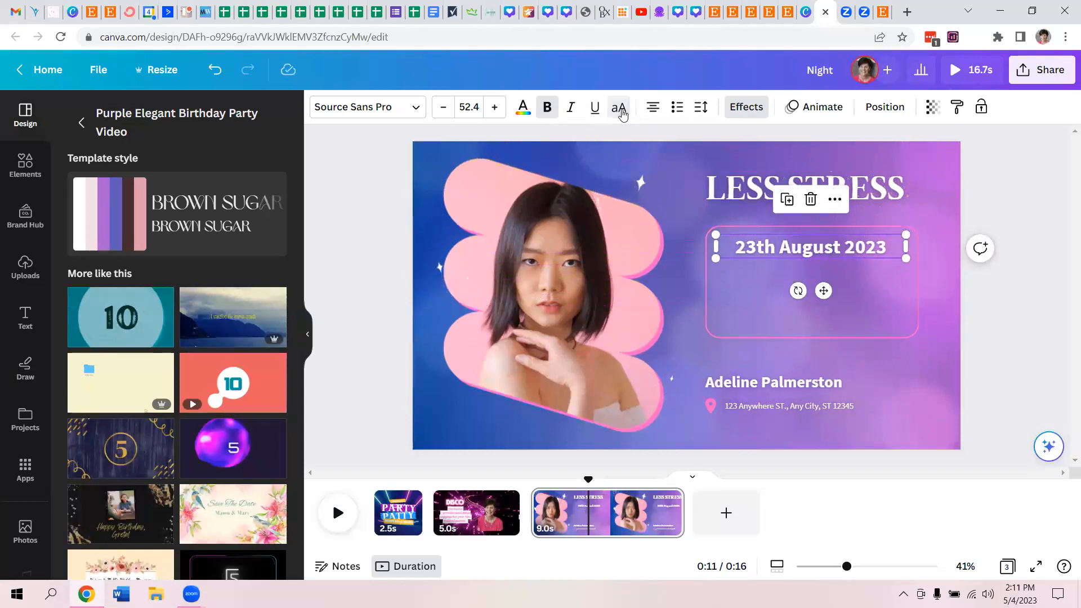
- Replace the date text with "Professionally designed supplies mean less stress & more fun for you!"
{"action": "double_click", "coordinate": [823, 247]}
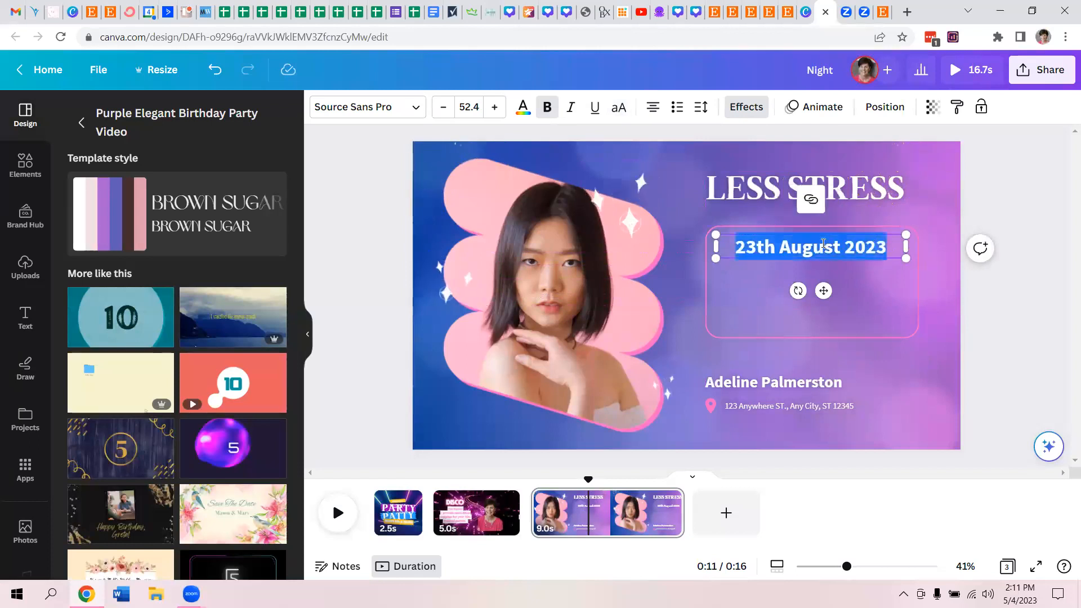
{"action": "type", "text": "r"}
{"action": "type", "text": "rof"}
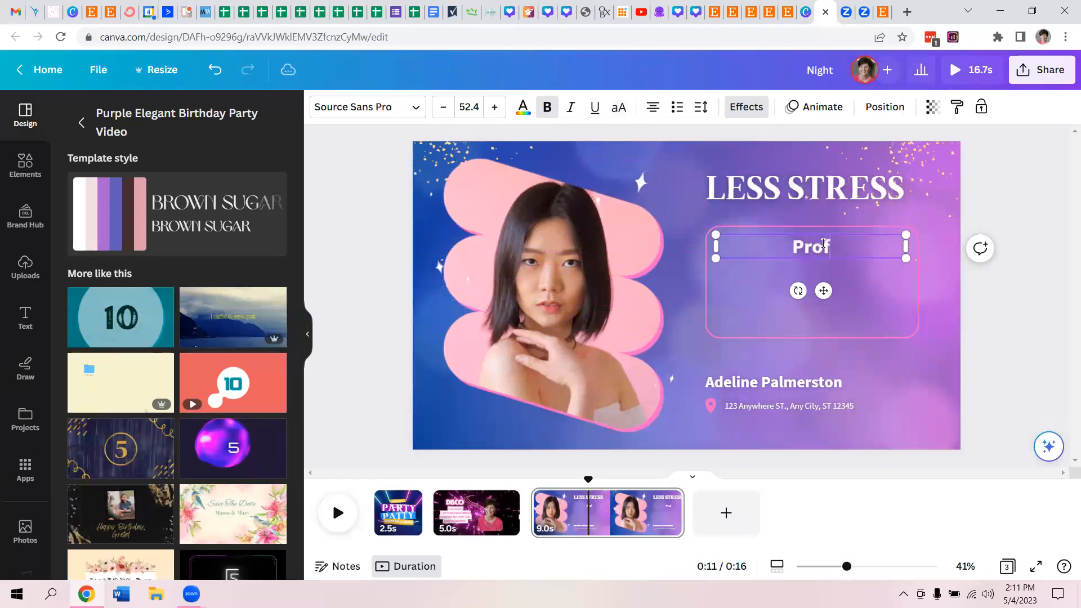
{"action": "type", "text": "essionally desi"}
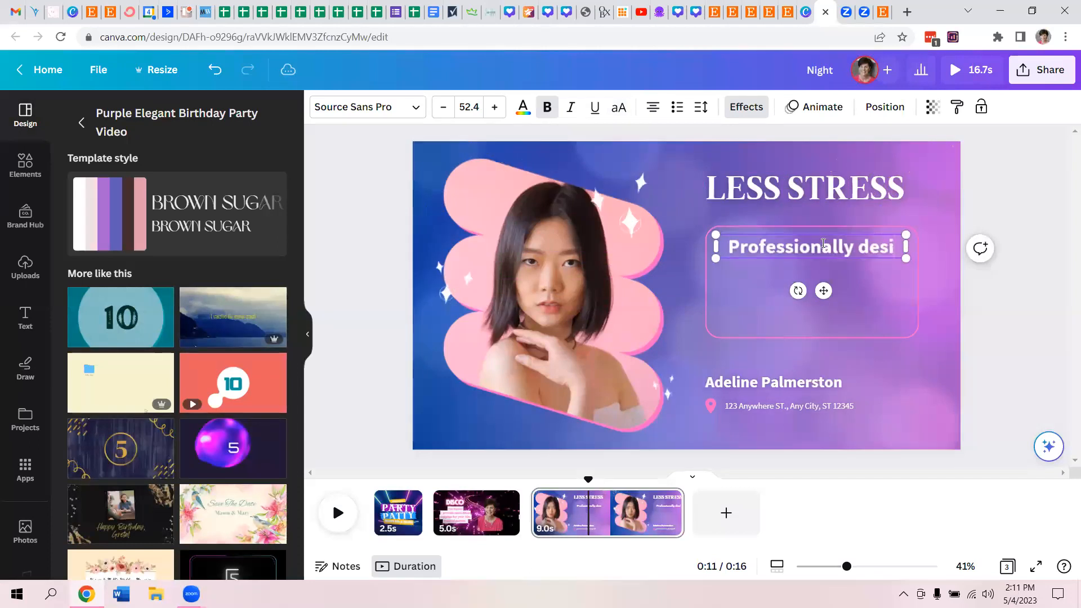
{"action": "type", "text": "gned partie"}
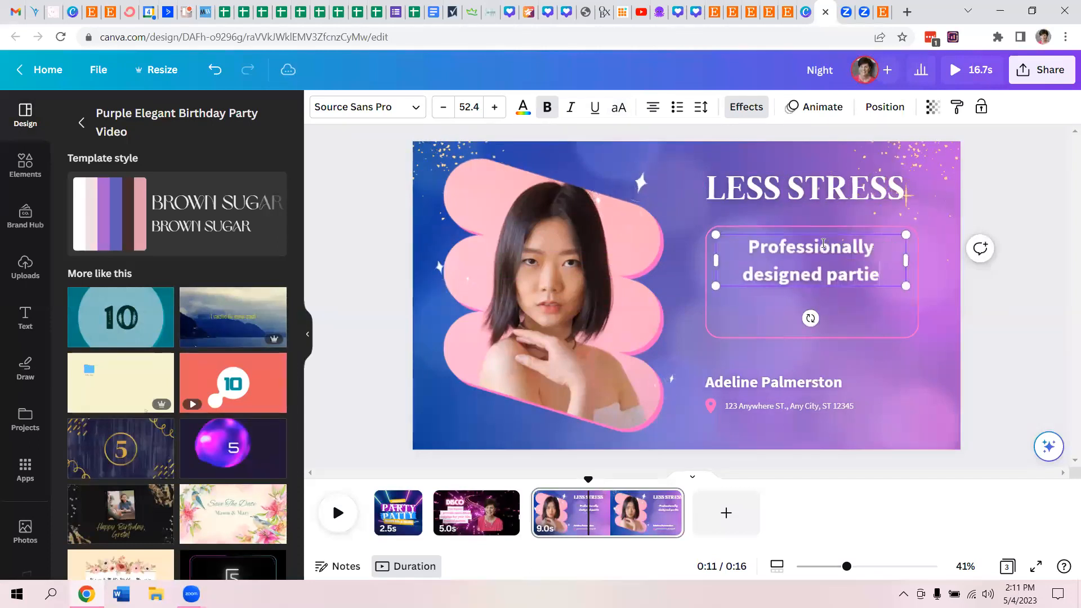
{"action": "key", "text": "BackSpace"}
{"action": "key", "text": "BackSpace"}
{"action": "key", "text": "BackSpace"}
{"action": "key", "text": "BackSpace"}
{"action": "key", "text": "BackSpace"}
{"action": "key", "text": "BackSpace"}
{"action": "type", "text": "supplies"}
{"action": "key", "text": "BackSpace"}
{"action": "type", "text": "es mea"}
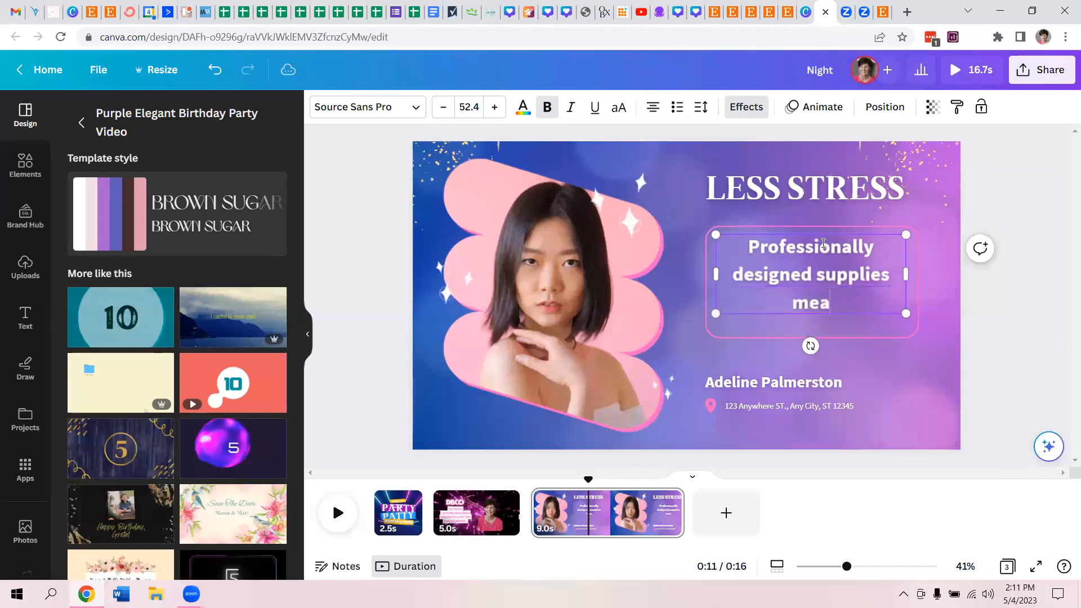
{"action": "type", "text": "n less stress & a"}
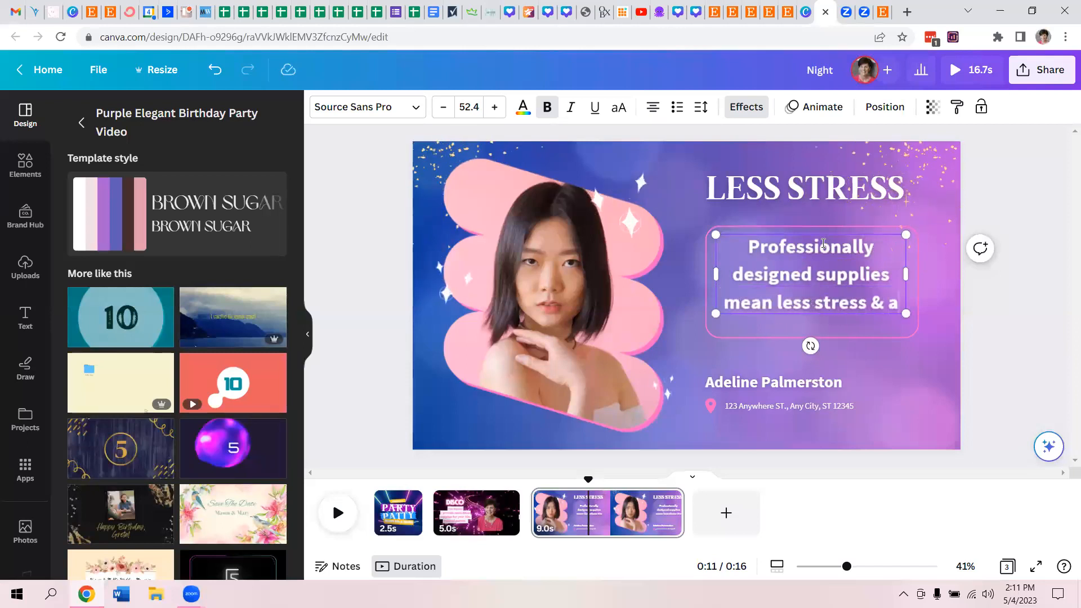
{"action": "key", "text": "BackSpace"}
{"action": "type", "text": "more fun for you!"}
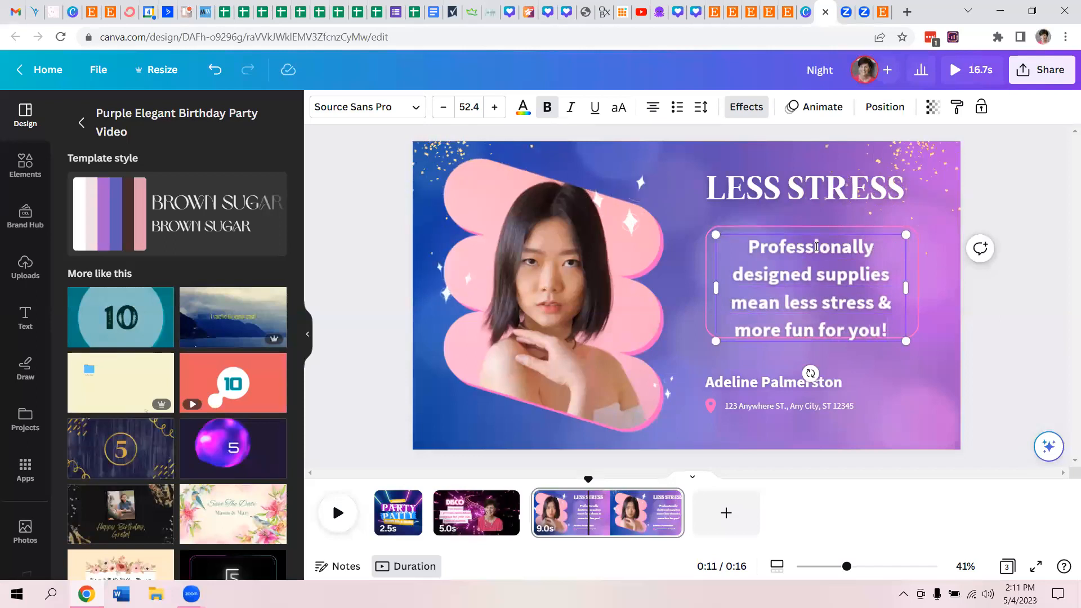
- Delete the portrait video from the picture frame, along with the name, address line and location pin on the third page
{"action": "left_click", "coordinate": [552, 218]}
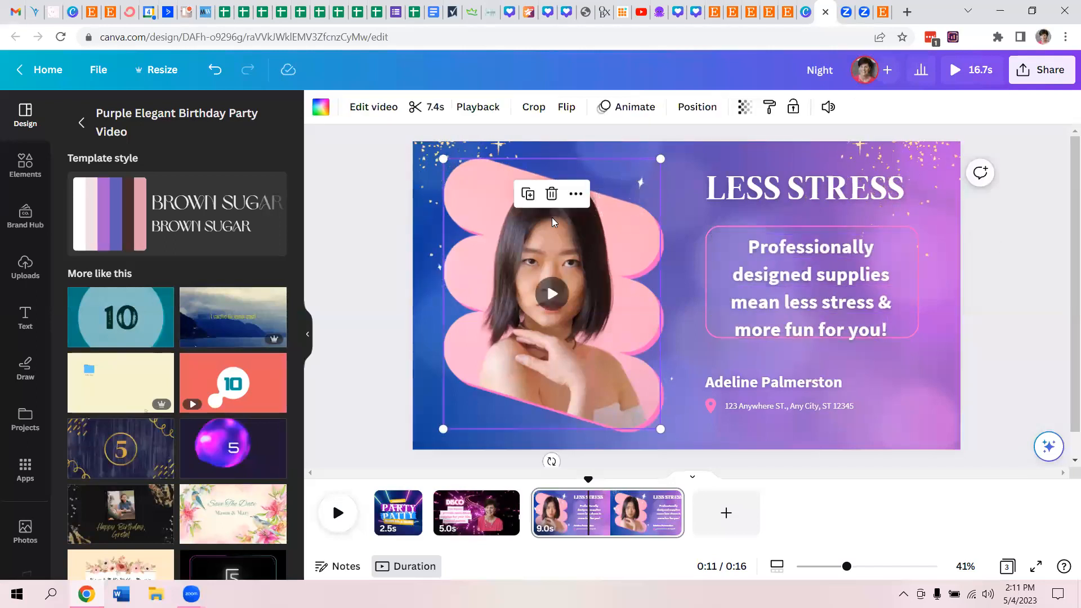
{"action": "key", "text": "Delete"}
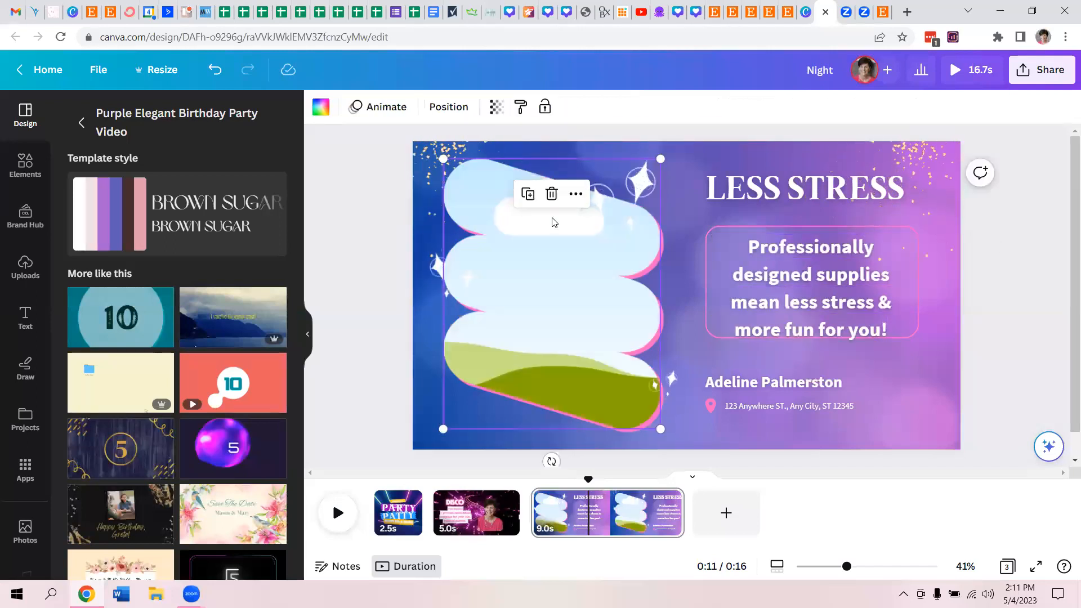
{"action": "left_click", "coordinate": [759, 382]}
{"action": "key", "text": "Delete"}
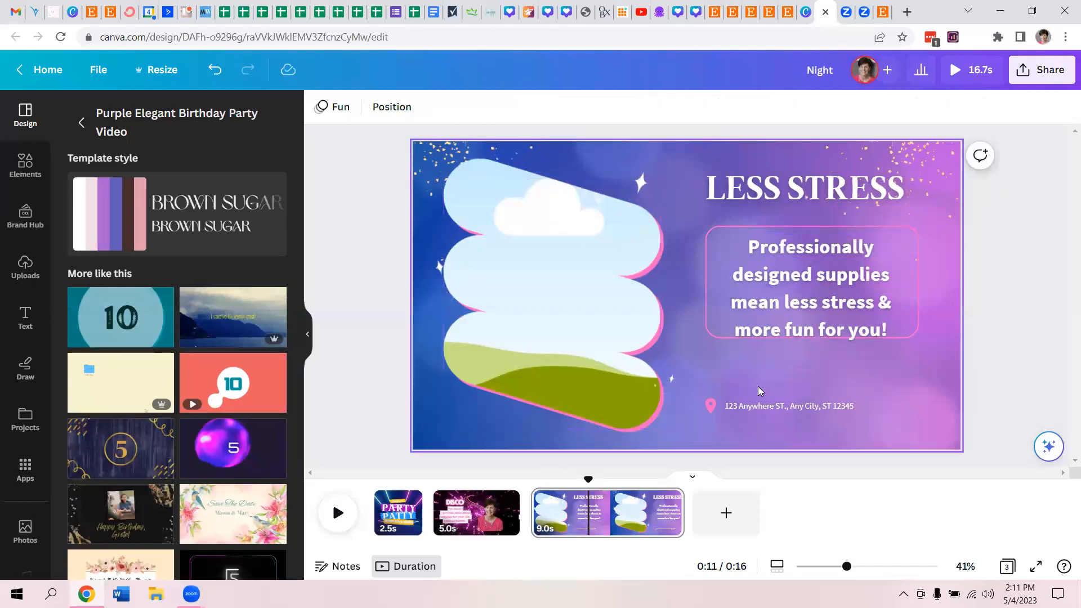
{"action": "left_click", "coordinate": [755, 406]}
{"action": "key", "text": "Delete"}
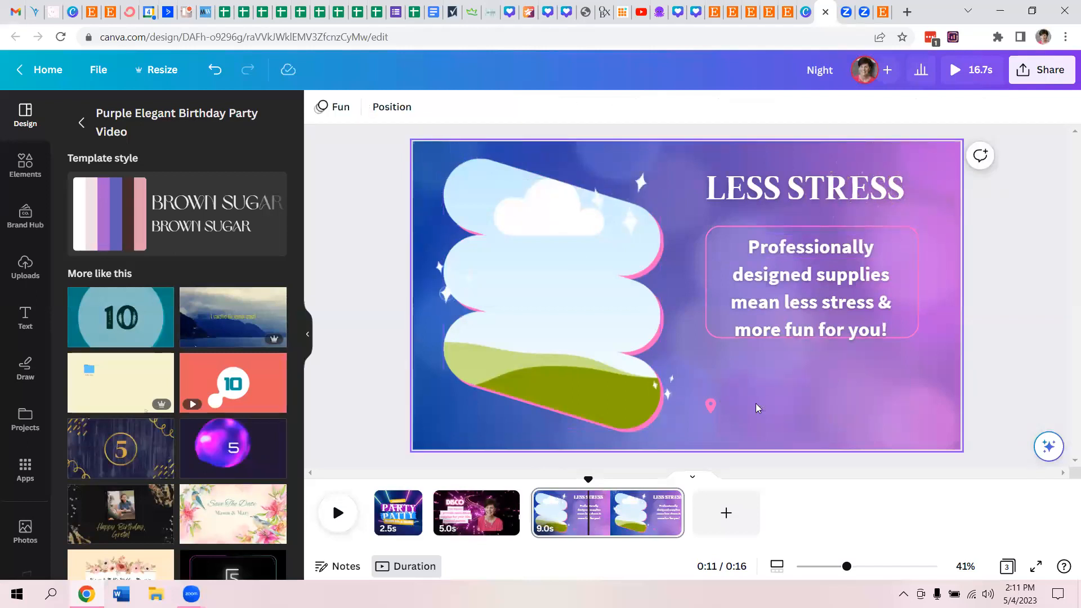
{"action": "left_click", "coordinate": [710, 405]}
{"action": "key", "text": "Delete"}
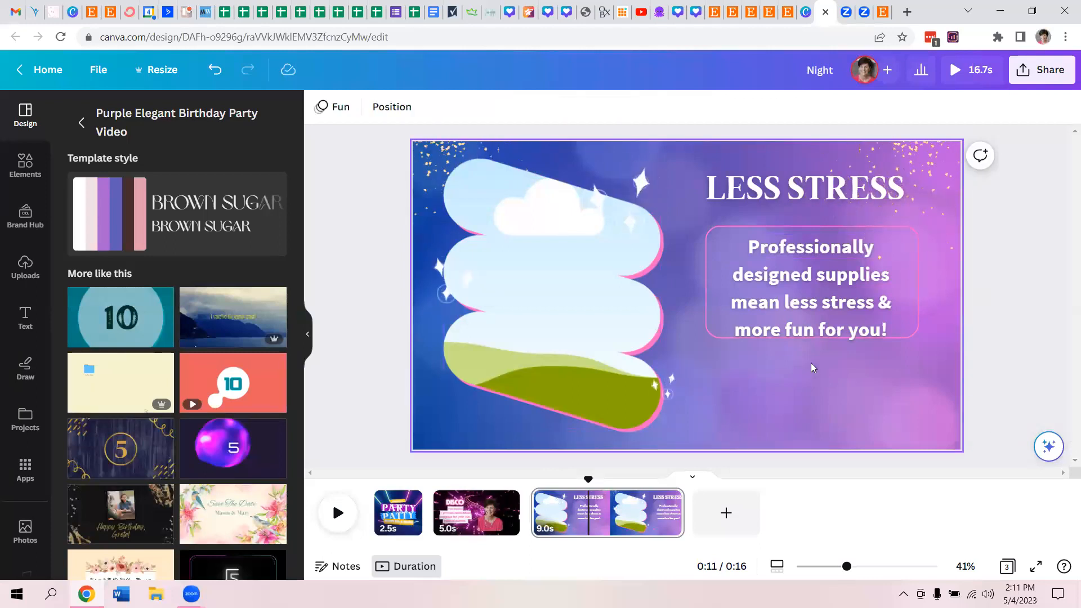
- Nudge the "Professionally designed supplies" text slightly right and up, and delete the pink outline around it
{"action": "left_click", "coordinate": [908, 298]}
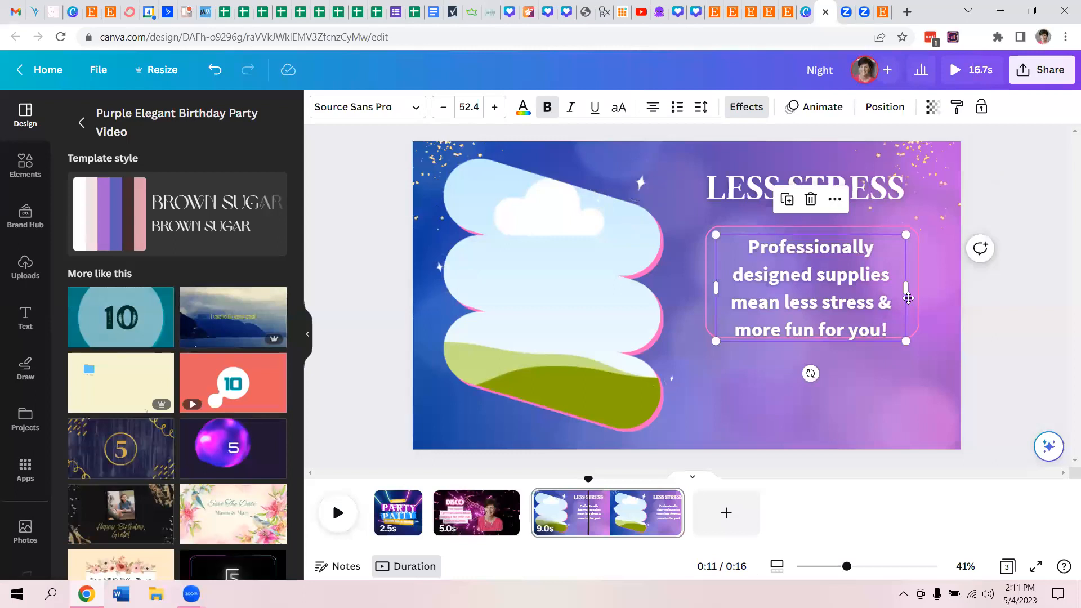
{"action": "left_click_drag", "start_coordinate": [908, 299], "coordinate": [913, 296]}
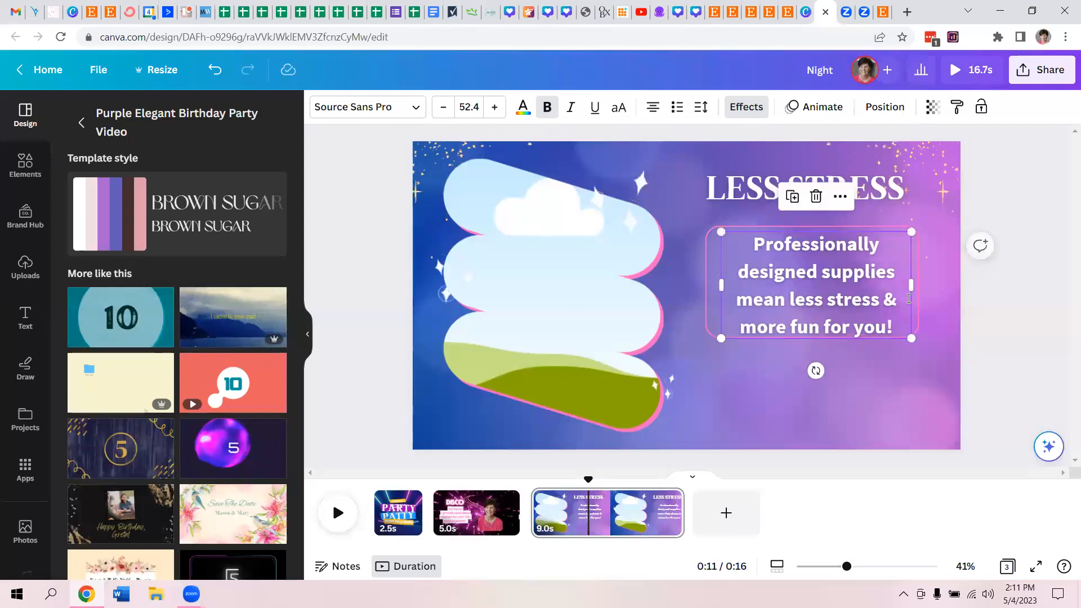
{"action": "left_click", "coordinate": [707, 282]}
{"action": "key", "text": "Delete"}
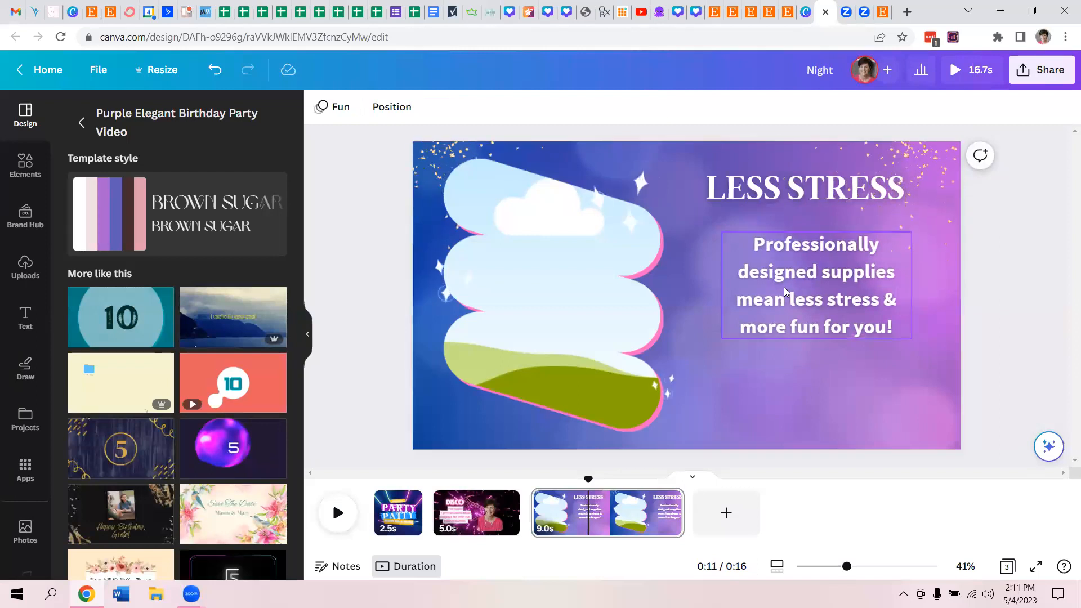
- Select the LESS STRESS heading
{"action": "left_click", "coordinate": [793, 190]}
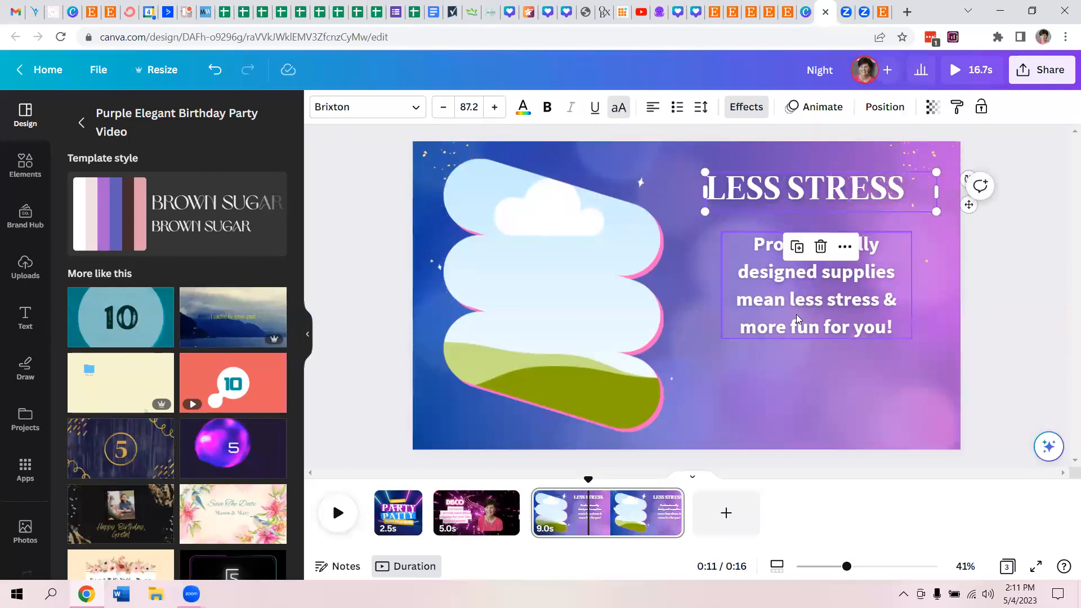
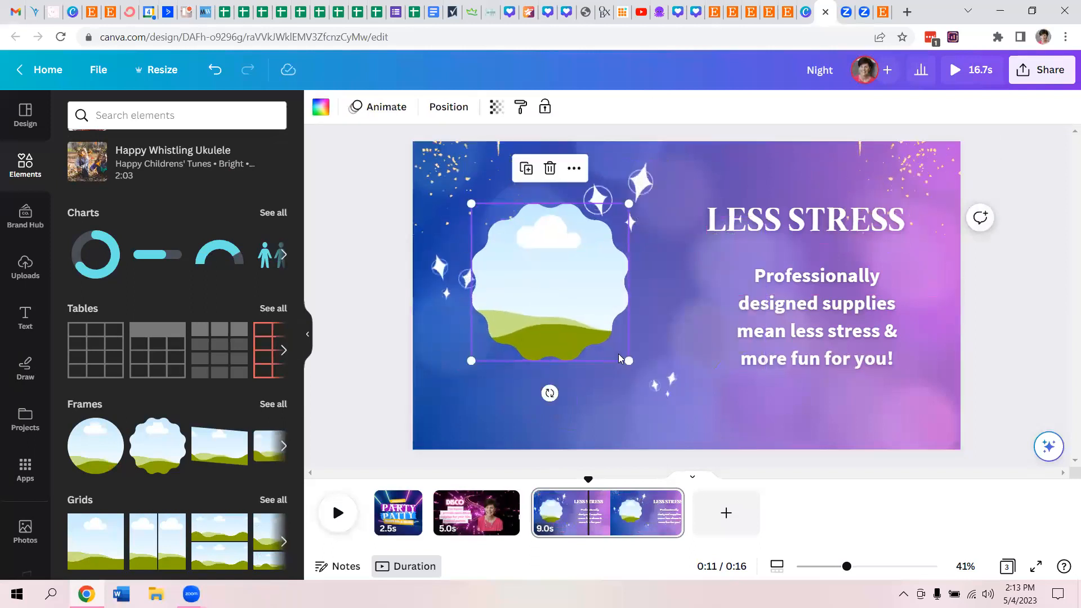
- Enlarge the scalloped frame beside the LESS STRESS text and fill it with the uploaded Blog Planner image
{"action": "mouse_move", "coordinate": [625, 360]}
{"action": "left_mouse_down"}
{"action": "mouse_move", "coordinate": [692, 444]}
{"action": "mouse_move", "coordinate": [694, 423]}
{"action": "left_mouse_up"}
{"action": "left_click_drag", "start_coordinate": [582, 346], "coordinate": [553, 313]}
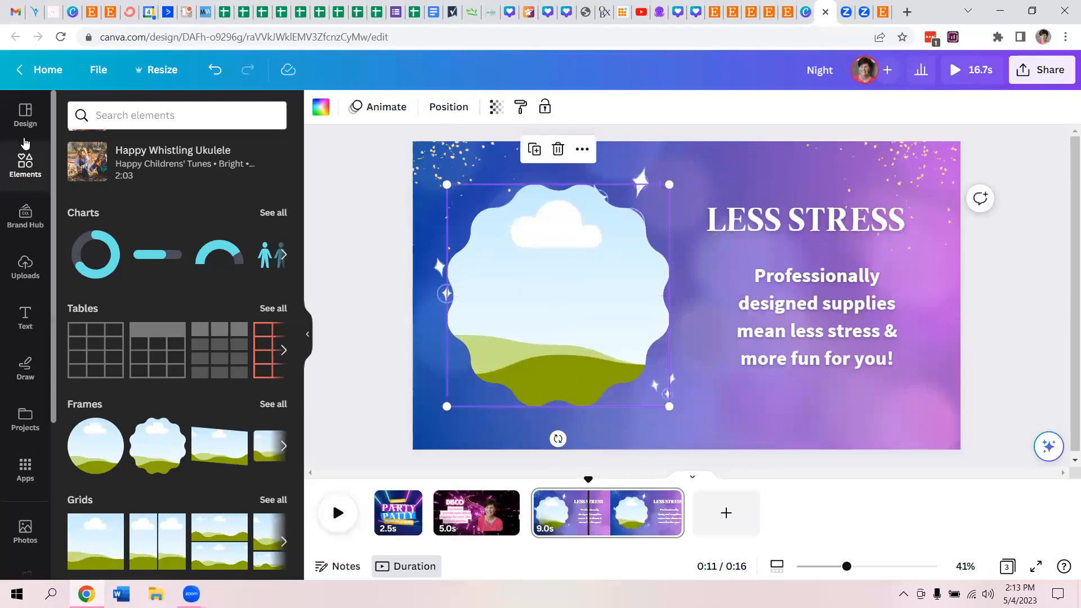
{"action": "left_click", "coordinate": [21, 277]}
{"action": "left_click", "coordinate": [139, 406]}
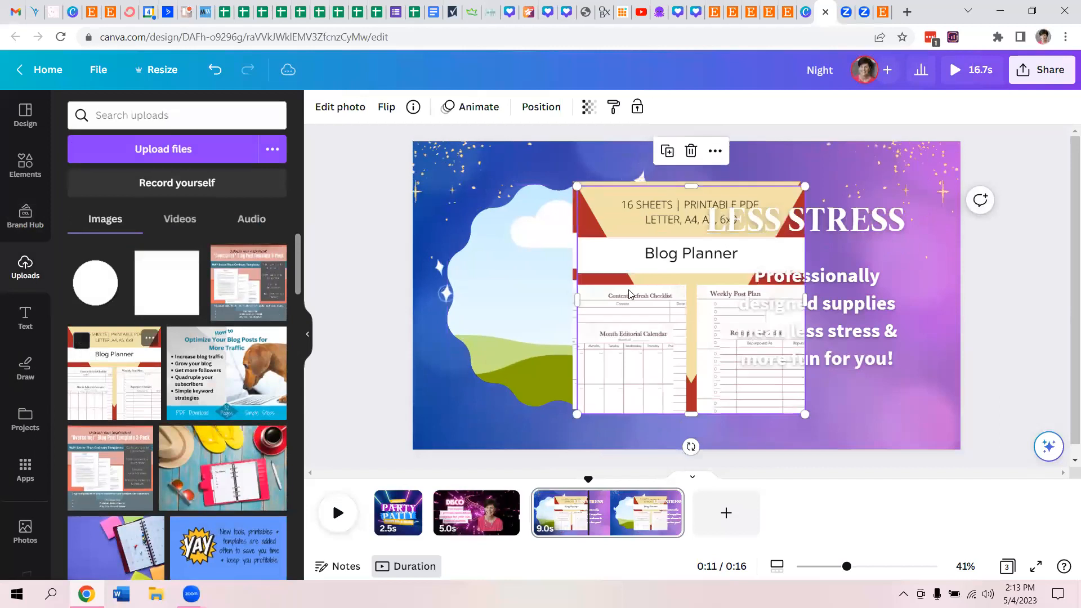
{"action": "left_click_drag", "start_coordinate": [661, 306], "coordinate": [557, 298]}
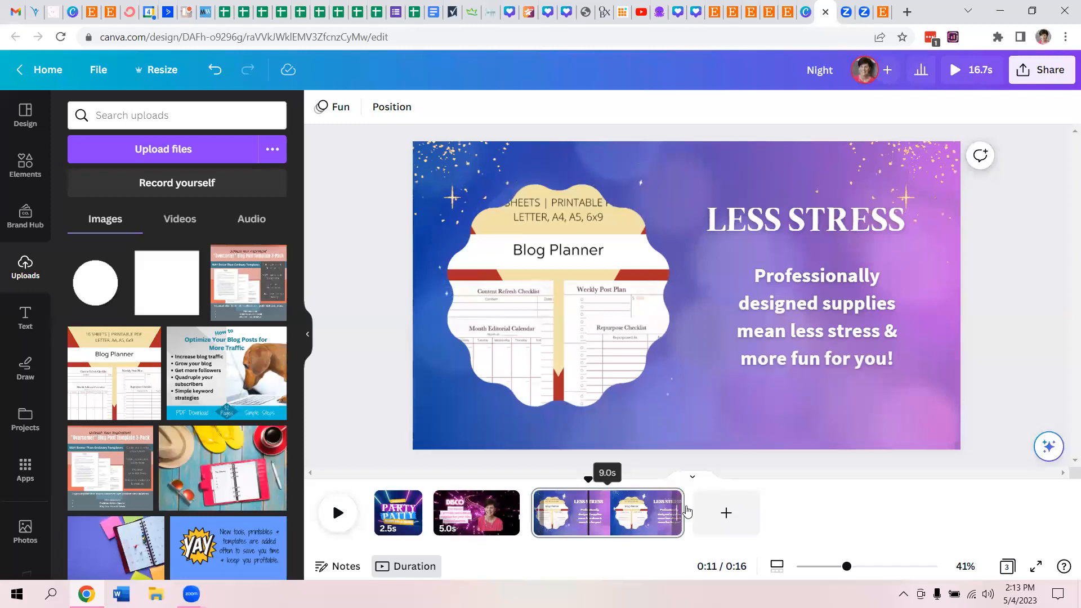
- Shorten the third page's duration to 4.0 seconds
{"action": "left_click_drag", "start_coordinate": [683, 512], "coordinate": [599, 512]}
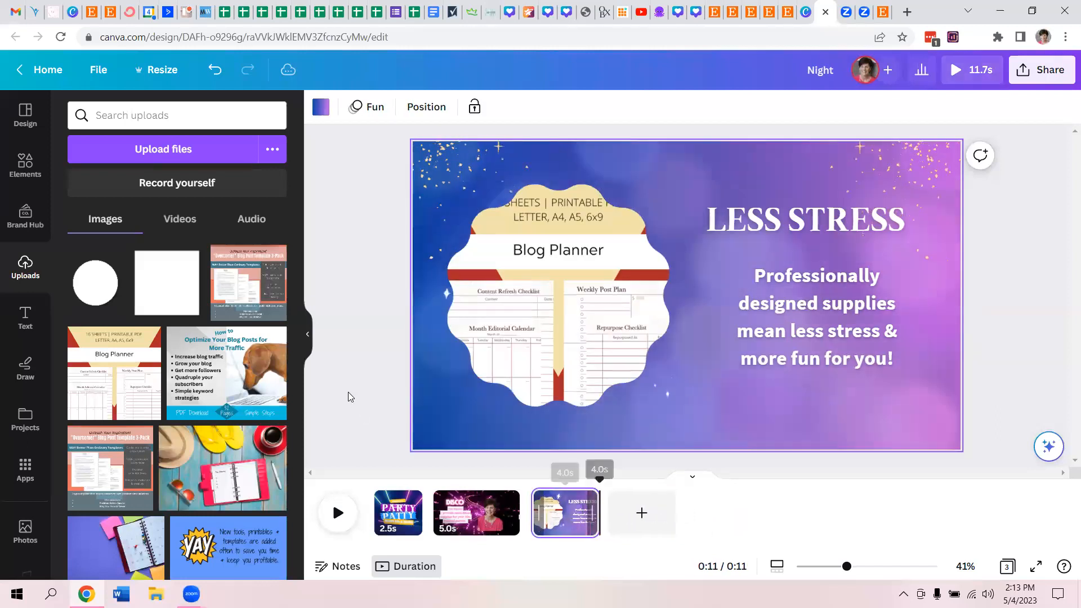
{"action": "left_click", "coordinate": [372, 363]}
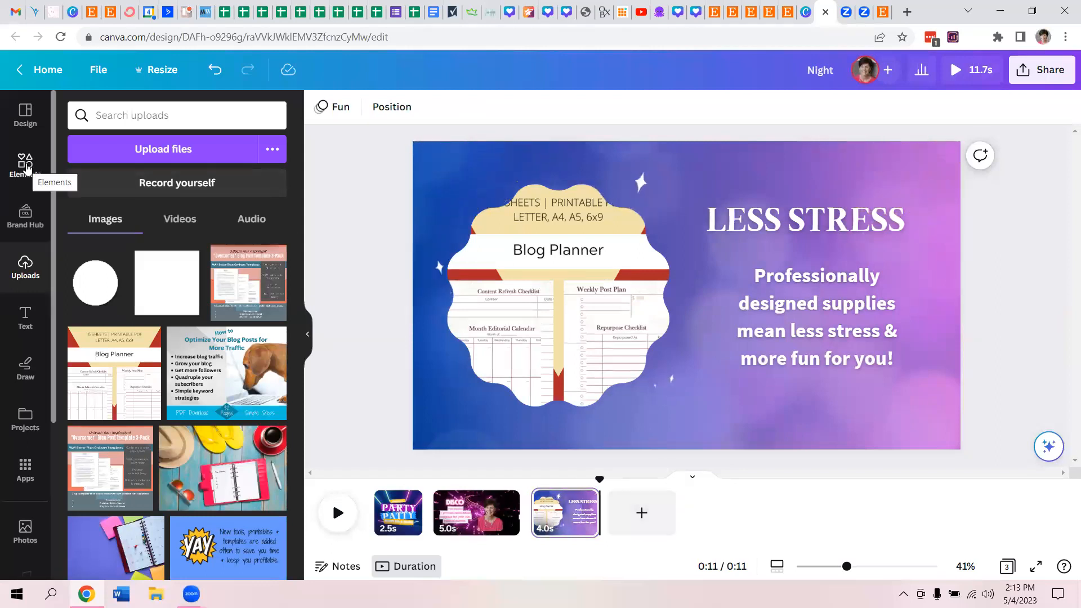
- Search the design templates for "PINK PARTY"
{"action": "left_click", "coordinate": [26, 116]}
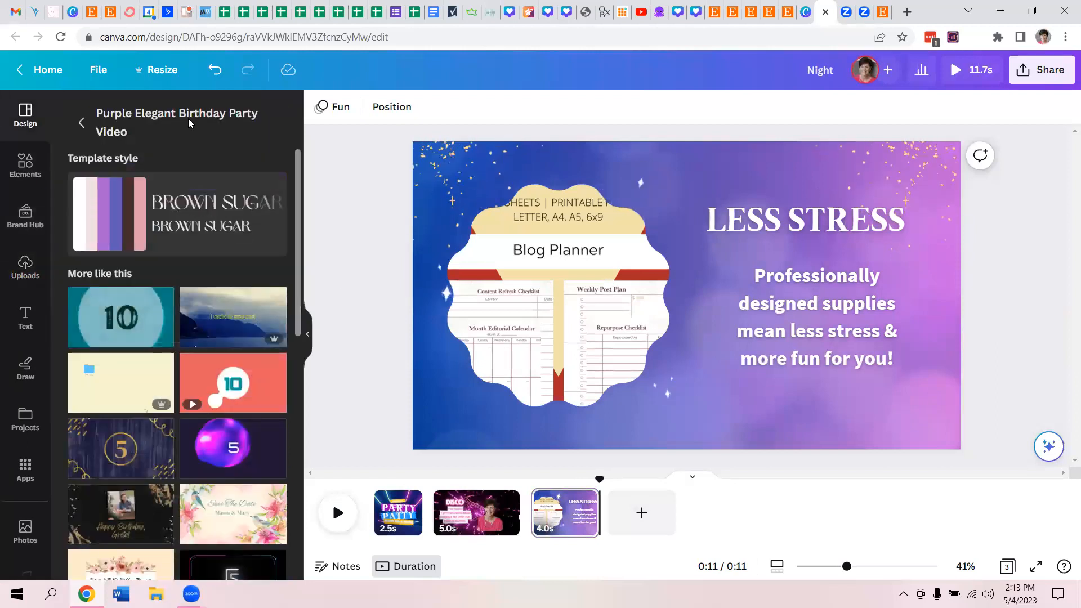
{"action": "left_click", "coordinate": [79, 121]}
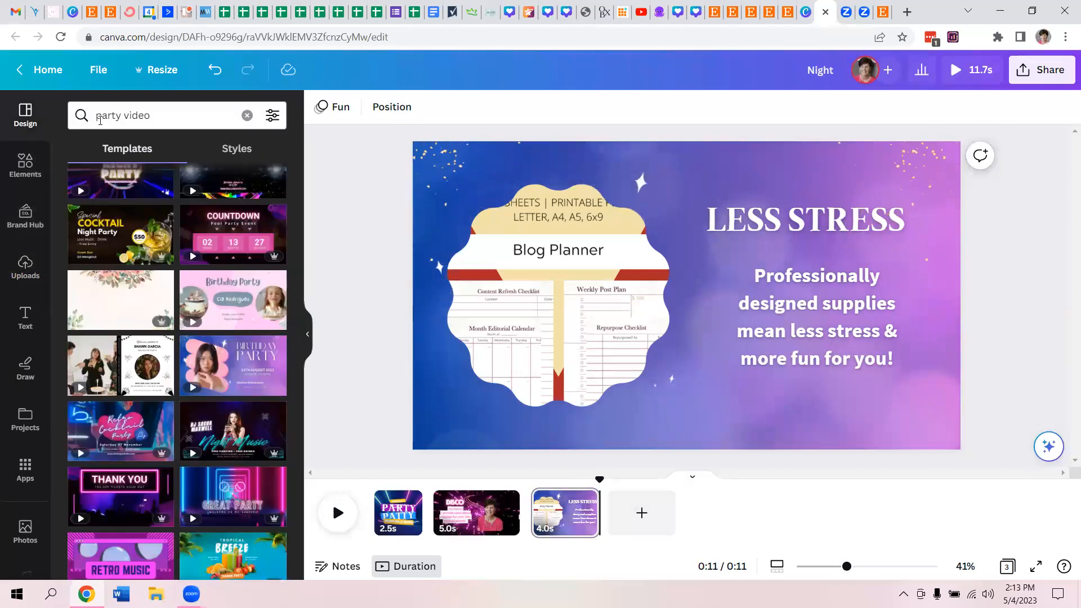
{"action": "left_click", "coordinate": [165, 115]}
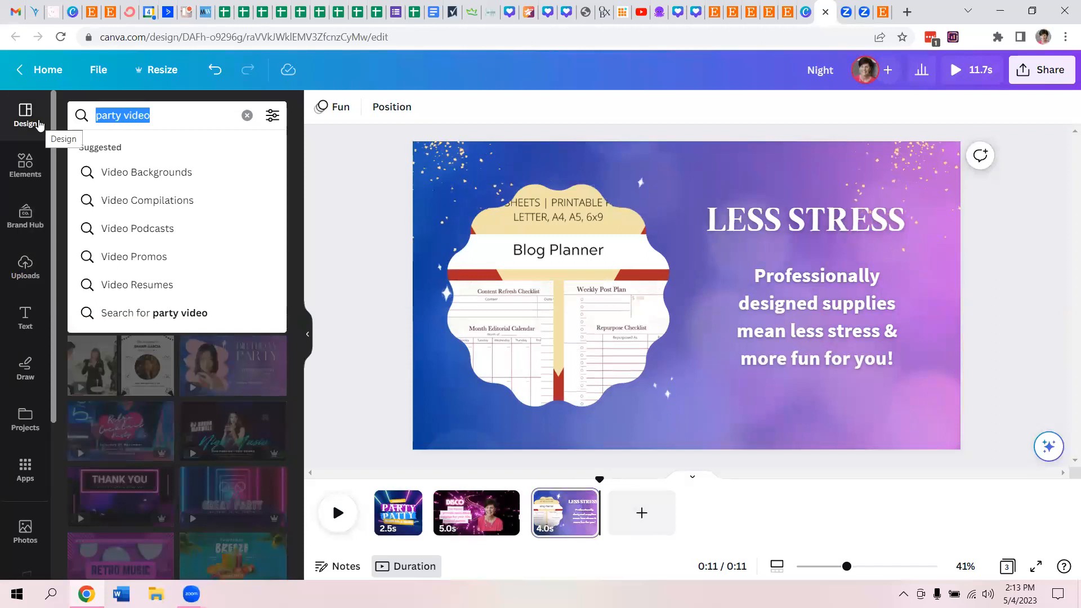
{"action": "type", "text": "PIKN"}
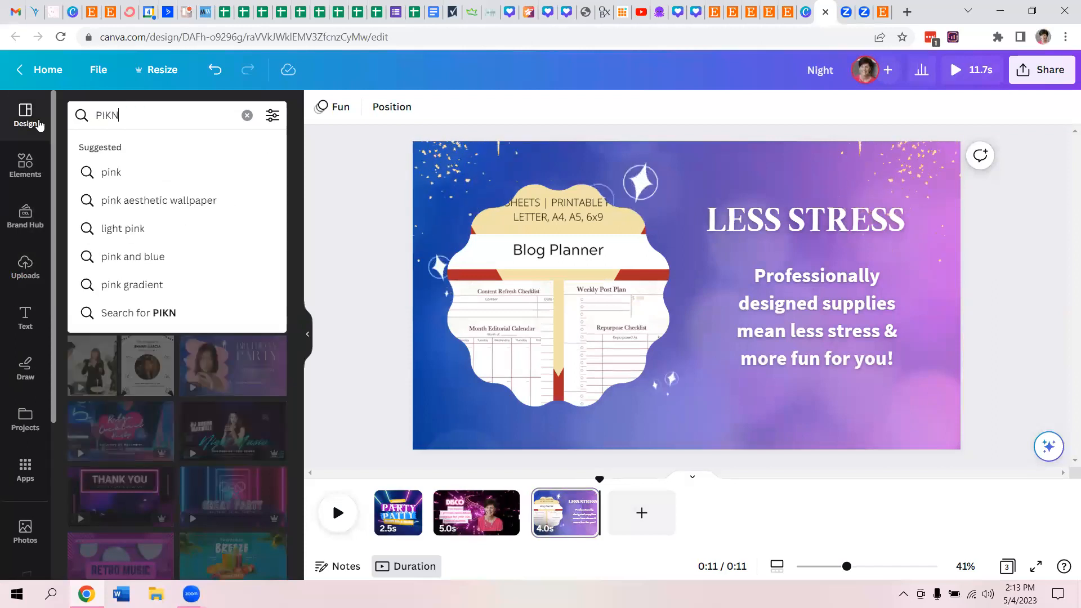
{"action": "key", "text": "BackSpace"}
{"action": "type", "text": "NK PARTY"}
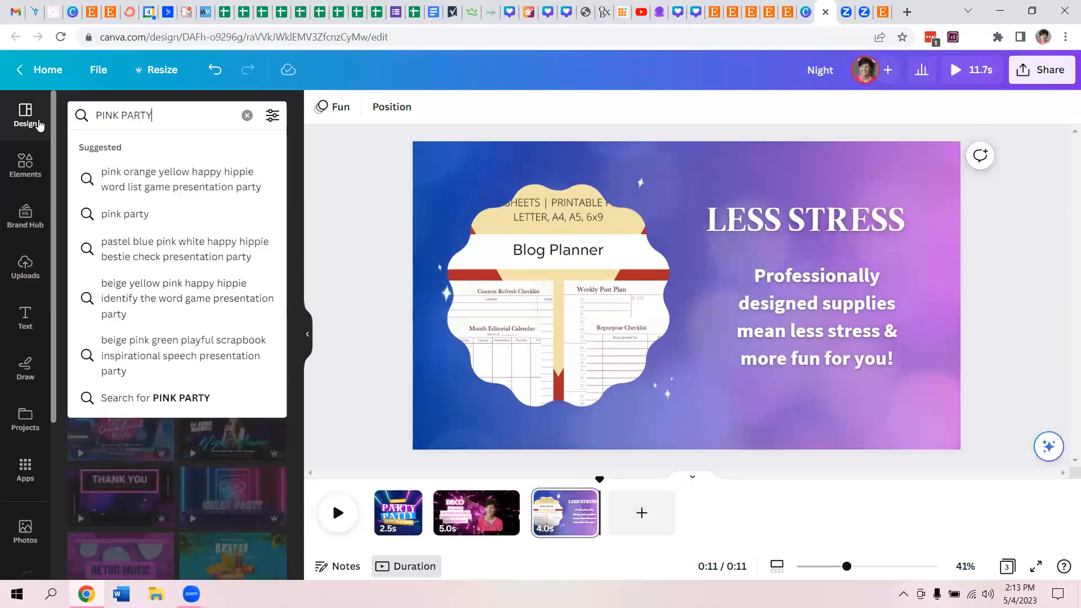
{"action": "key", "text": "Return"}
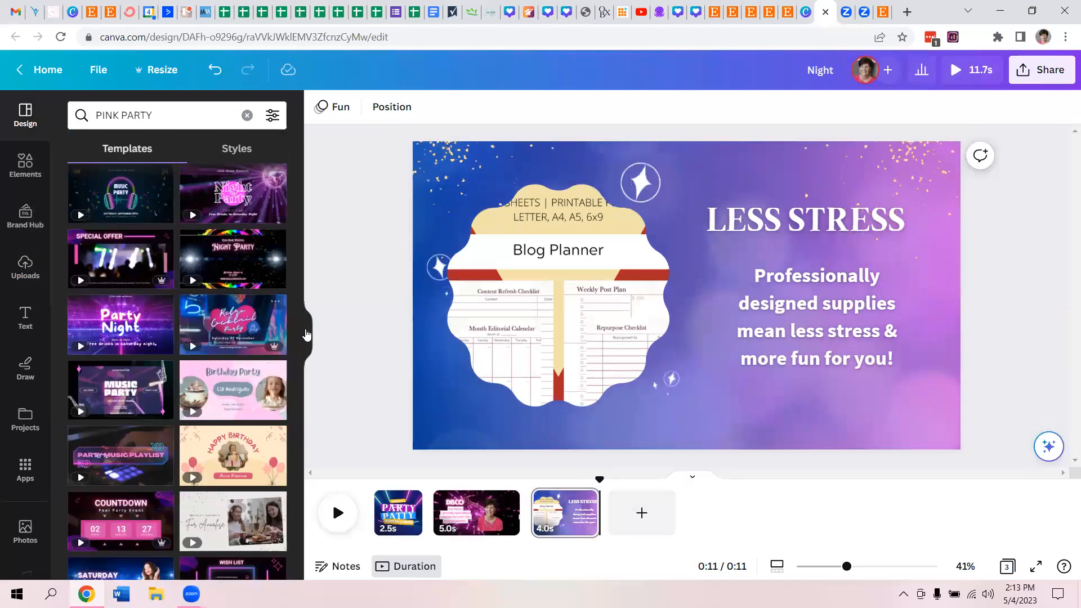
- Add the "To My" page of the Pink Simple Introduce Birthday Party Video template as the fourth page
{"action": "left_click_drag", "start_coordinate": [298, 331], "coordinate": [304, 477]}
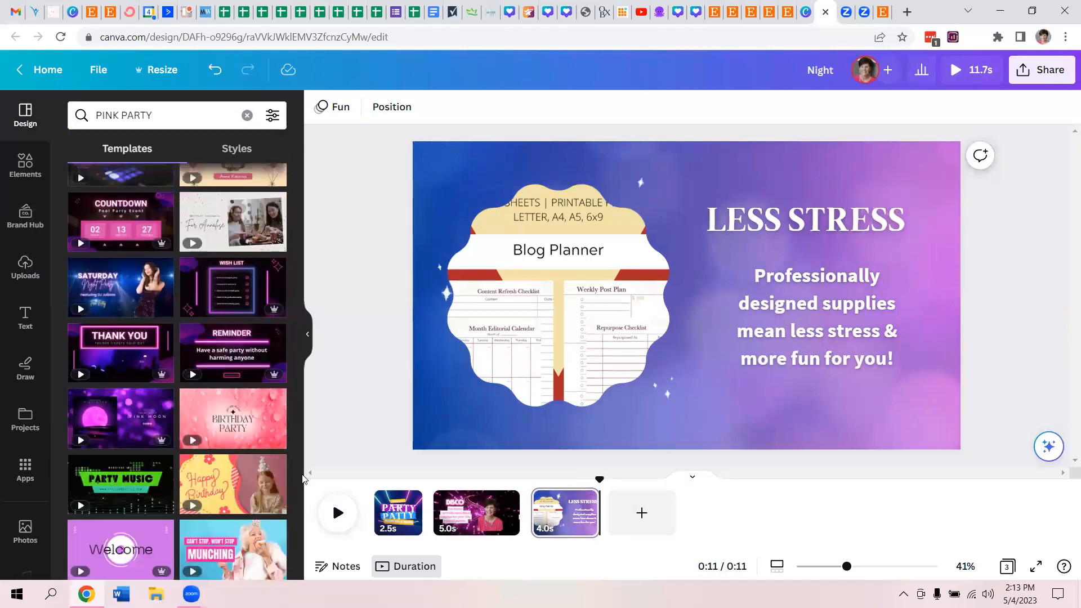
{"action": "left_click_drag", "start_coordinate": [295, 398], "coordinate": [301, 460]}
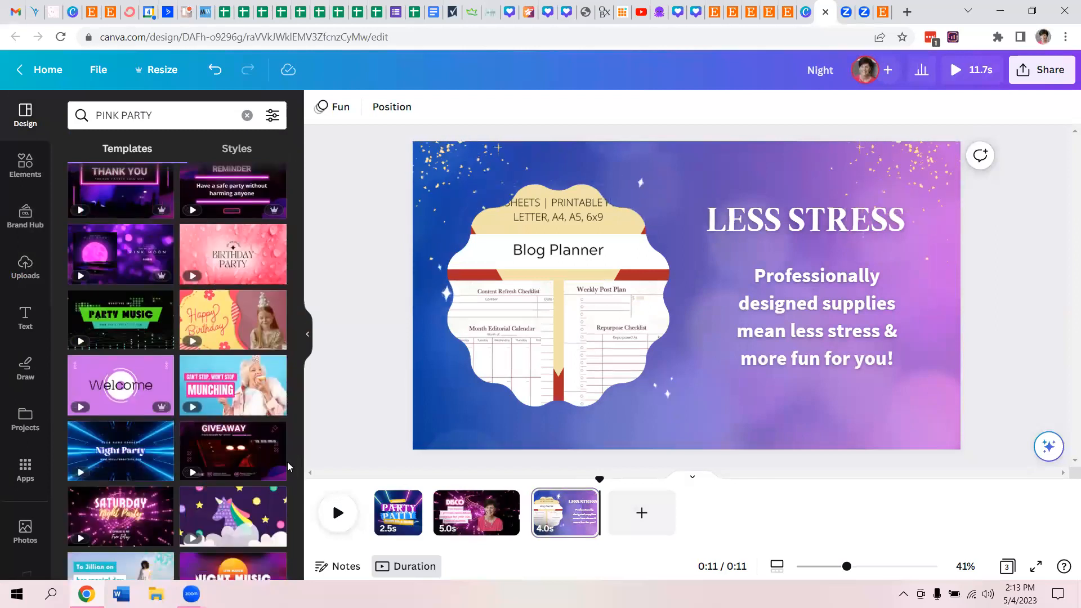
{"action": "mouse_move", "coordinate": [108, 392]}
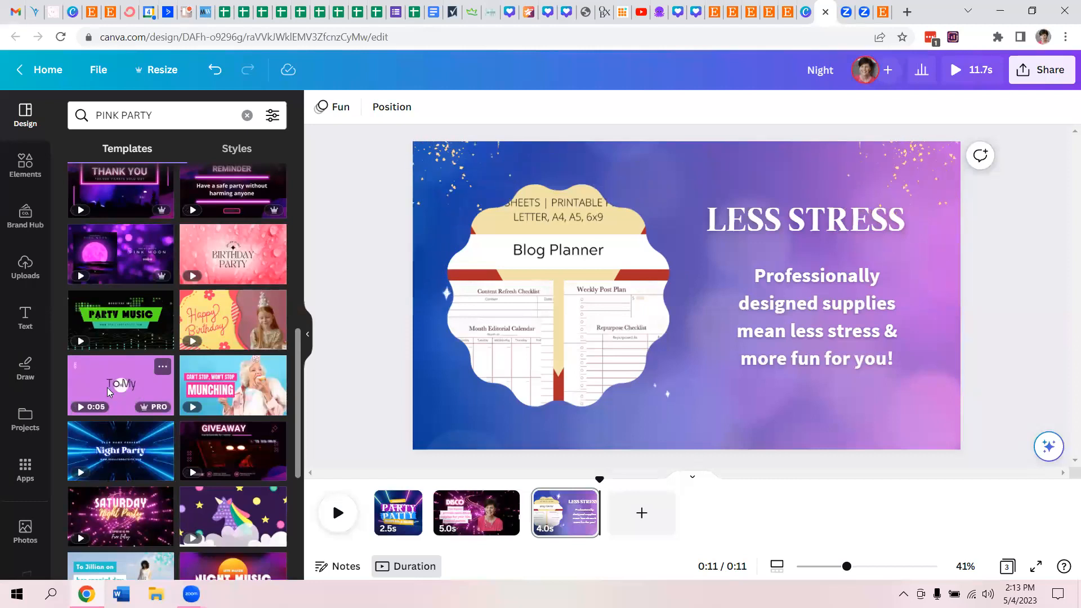
{"action": "left_click", "coordinate": [109, 390]}
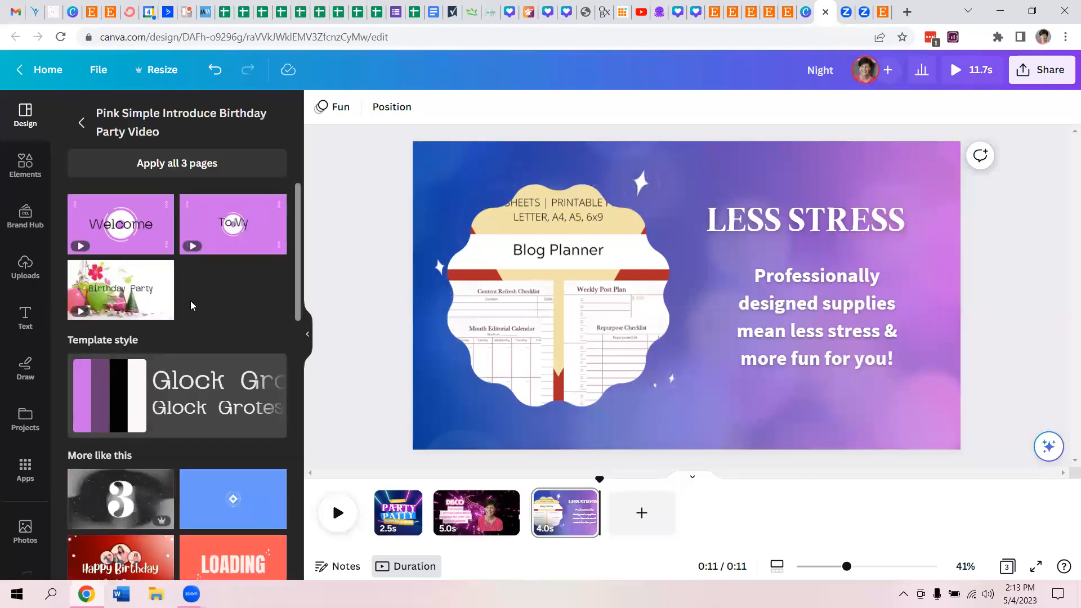
{"action": "mouse_move", "coordinate": [225, 243]}
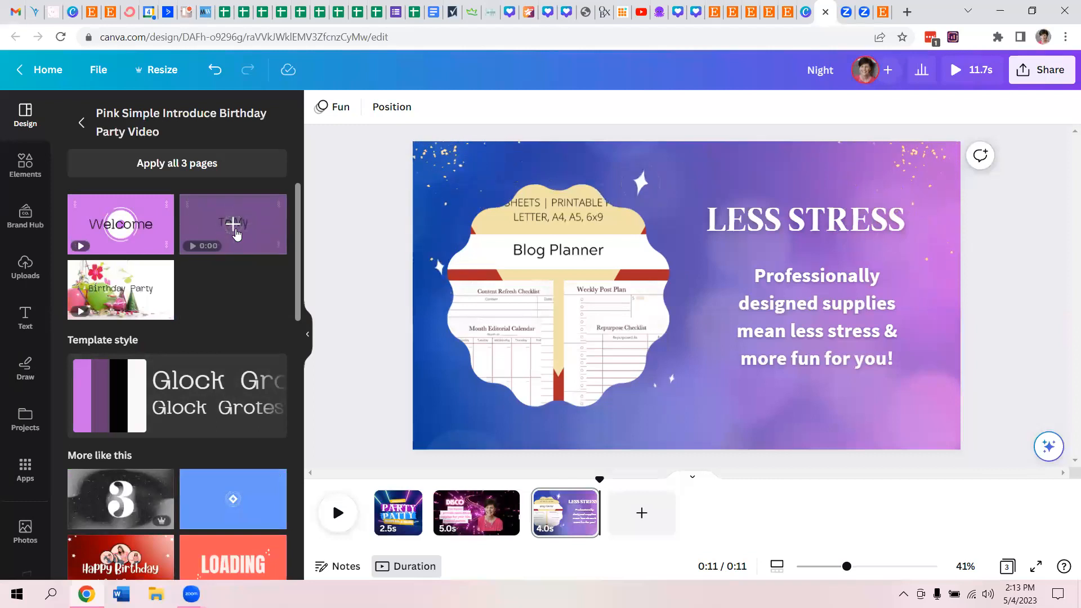
{"action": "left_click", "coordinate": [232, 225]}
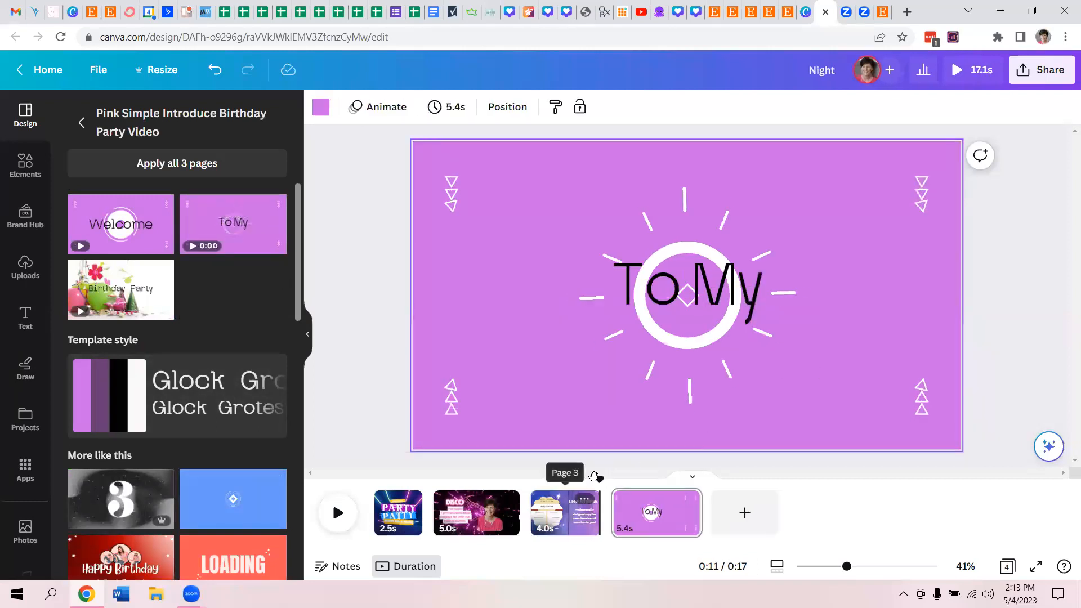
{"action": "left_click", "coordinate": [566, 513]}
{"action": "left_click", "coordinate": [476, 513]}
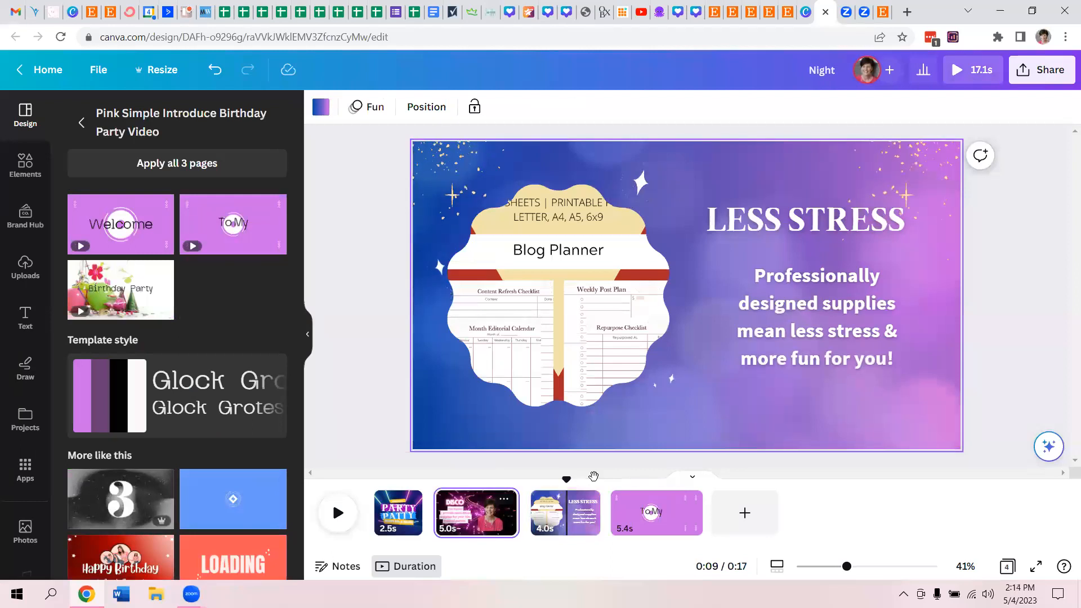
{"action": "left_click", "coordinate": [556, 512]}
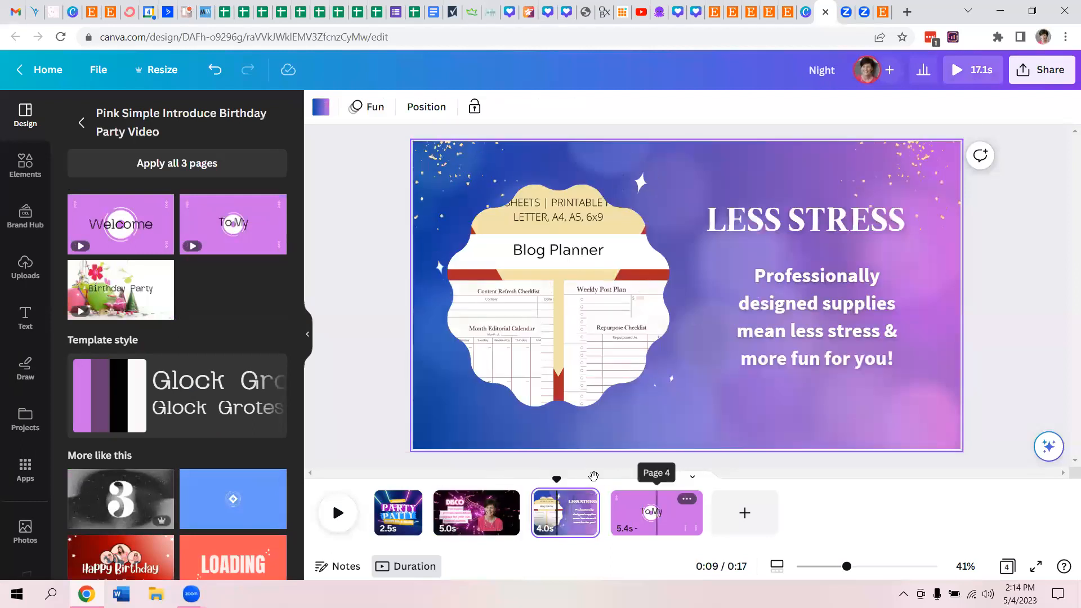
- Move the "To My" text above the animated circle on the fourth page and delete the word "To"
{"action": "left_click", "coordinate": [672, 511]}
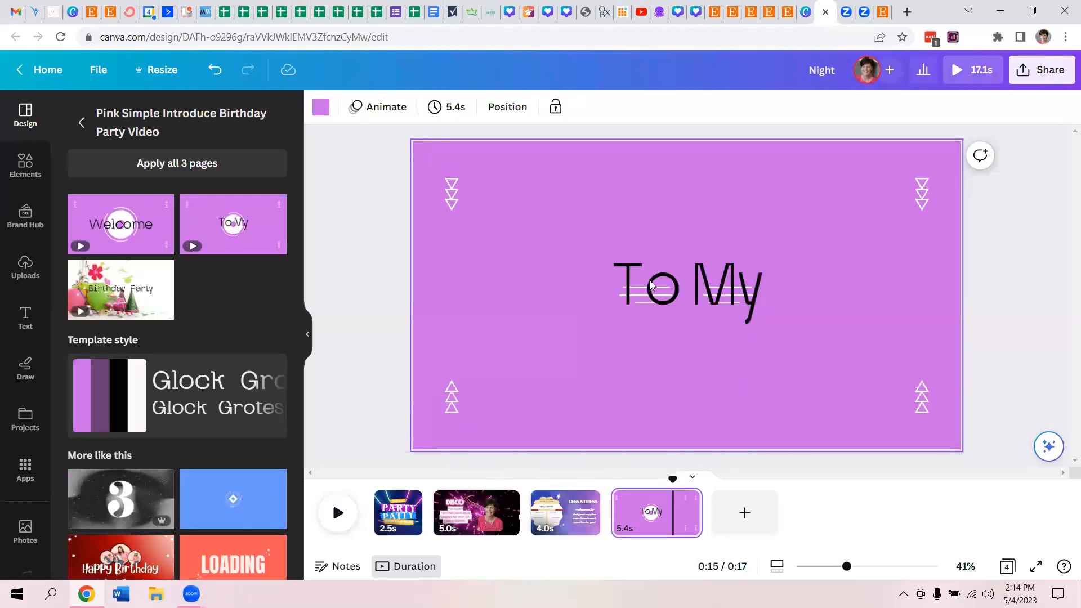
{"action": "left_click", "coordinate": [647, 280]}
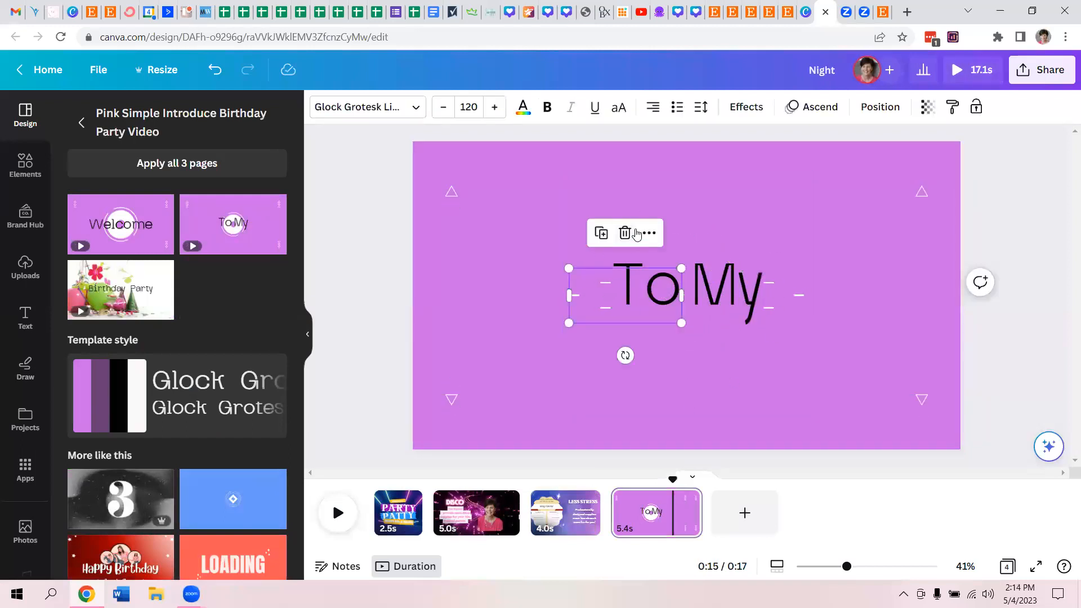
{"action": "left_click", "coordinate": [751, 296], "text": "shift"}
{"action": "left_click_drag", "start_coordinate": [751, 296], "coordinate": [732, 214]}
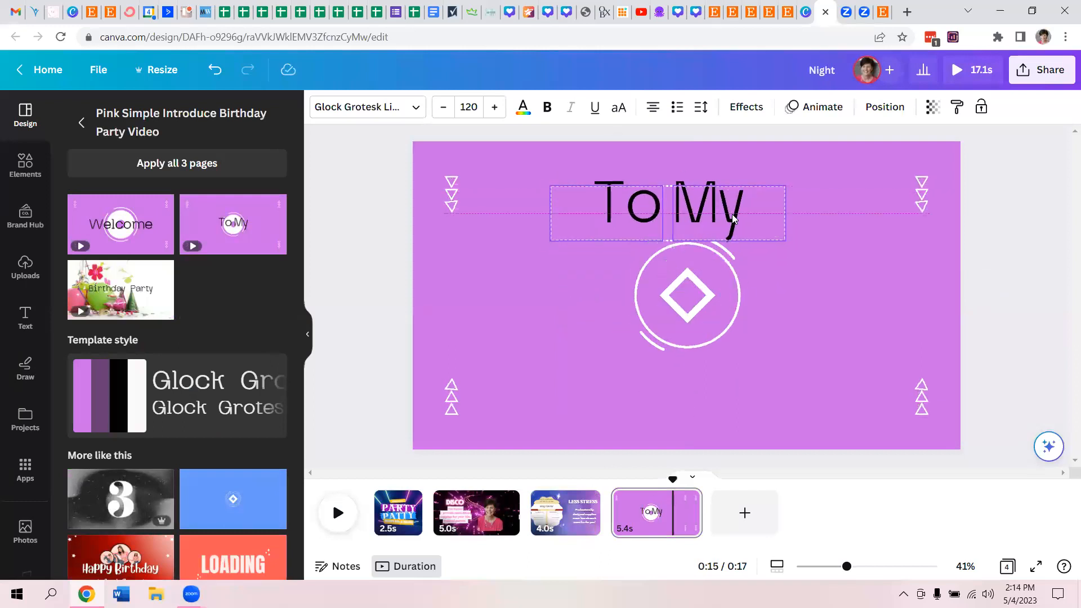
{"action": "left_click", "coordinate": [516, 303]}
{"action": "left_click", "coordinate": [621, 211]}
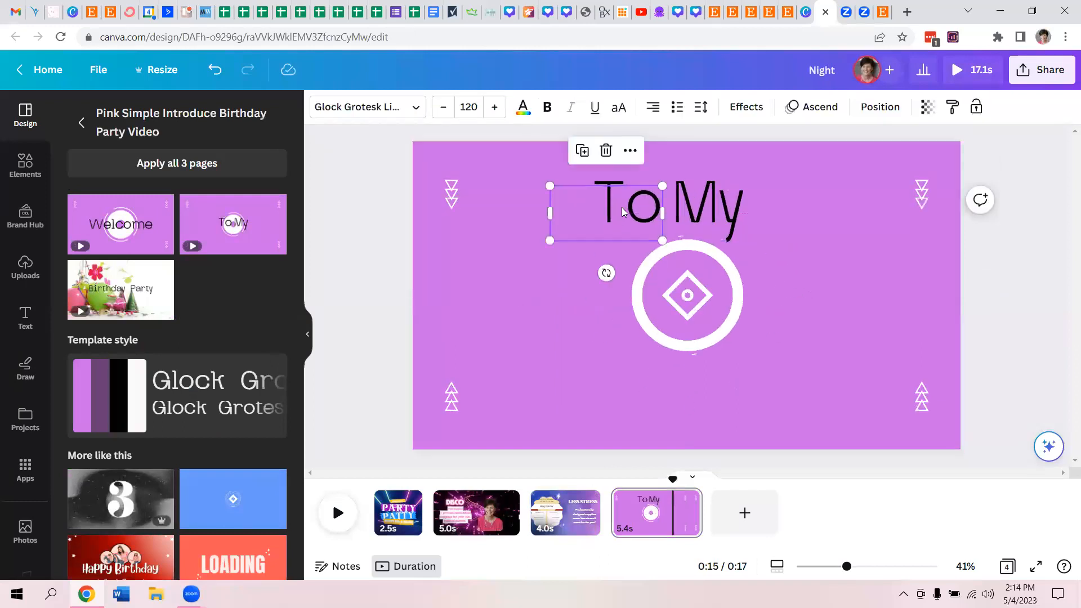
{"action": "key", "text": "Delete"}
- Change the font of the "My" text to Canva Sans
{"action": "left_click", "coordinate": [698, 207]}
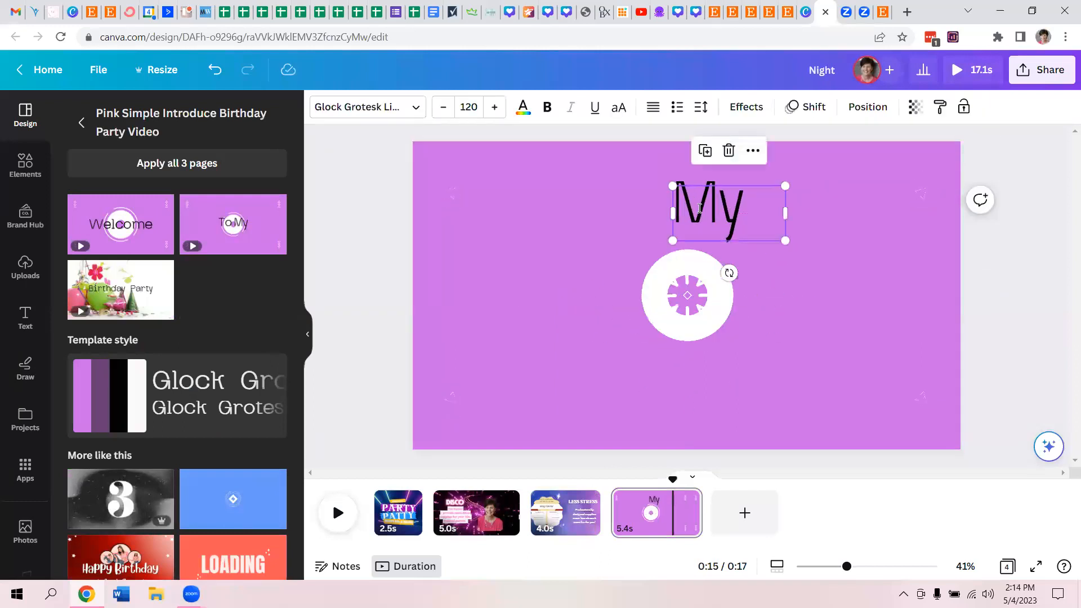
{"action": "double_click", "coordinate": [699, 207]}
{"action": "left_click", "coordinate": [386, 109]}
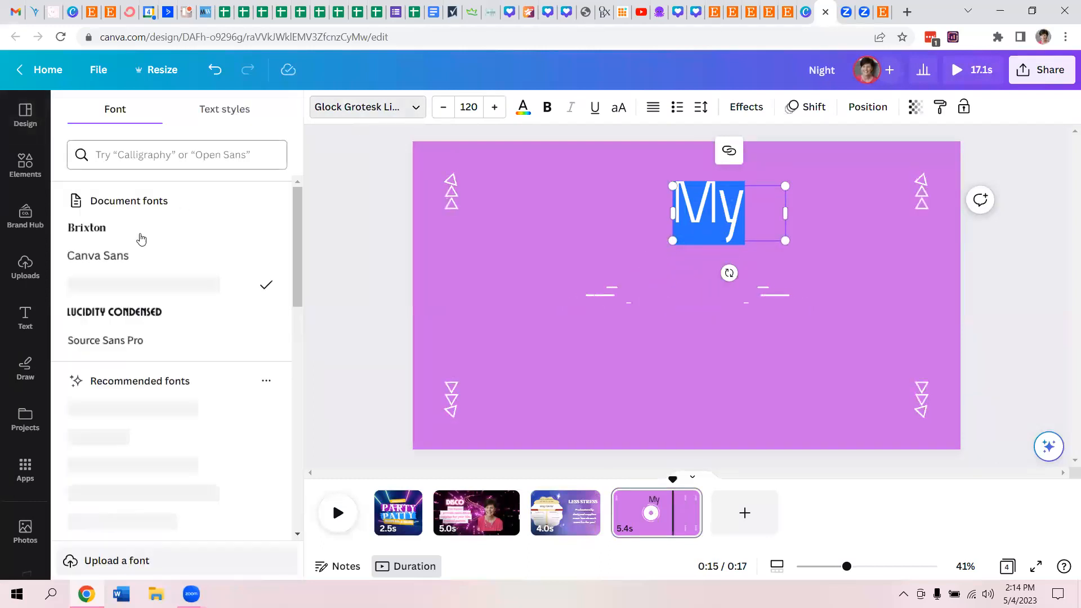
{"action": "left_click", "coordinate": [110, 265]}
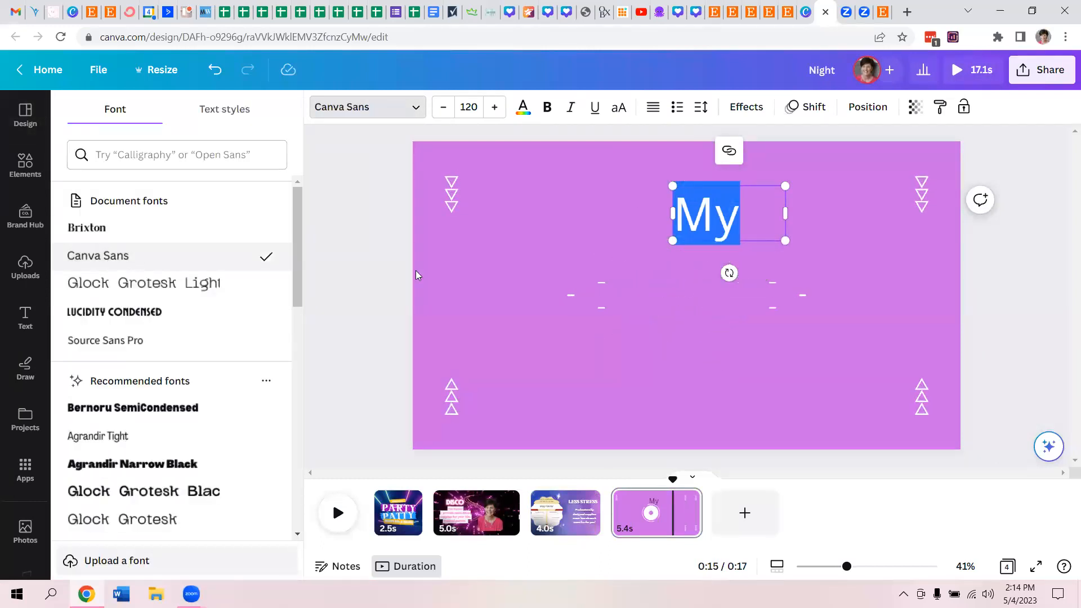
- Replace the "My" text with "Stop by my shop today!"
{"action": "left_click", "coordinate": [762, 213]}
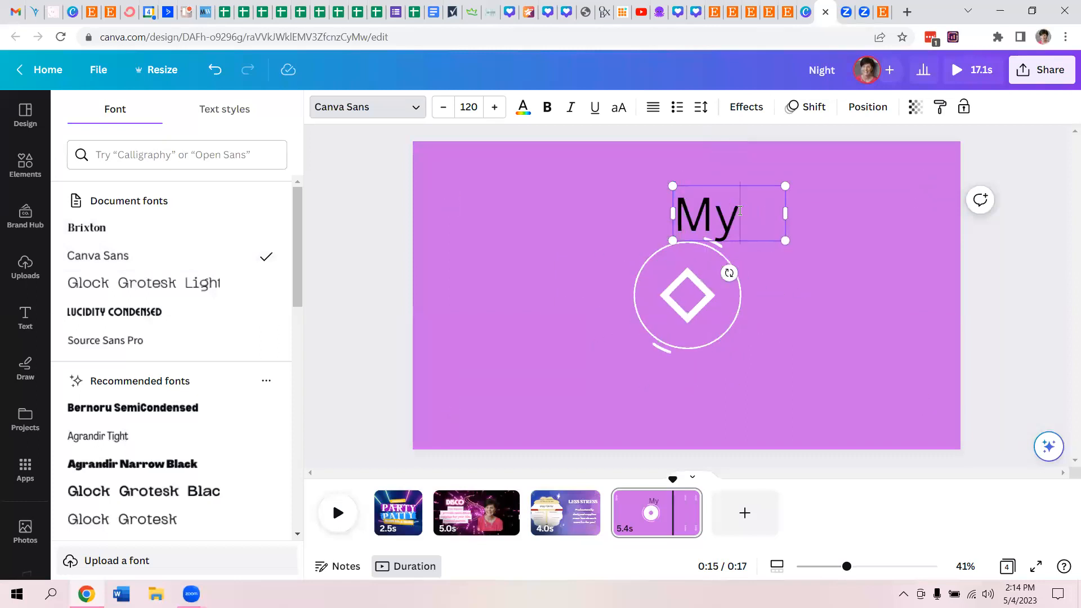
{"action": "type", "text": "Sto"}
{"action": "key", "text": "BackSpace"}
{"action": "key", "text": "BackSpace"}
{"action": "key", "text": "BackSpace"}
{"action": "key", "text": "BackSpace"}
{"action": "key", "text": "BackSpace"}
{"action": "type", "text": "Stop by my"}
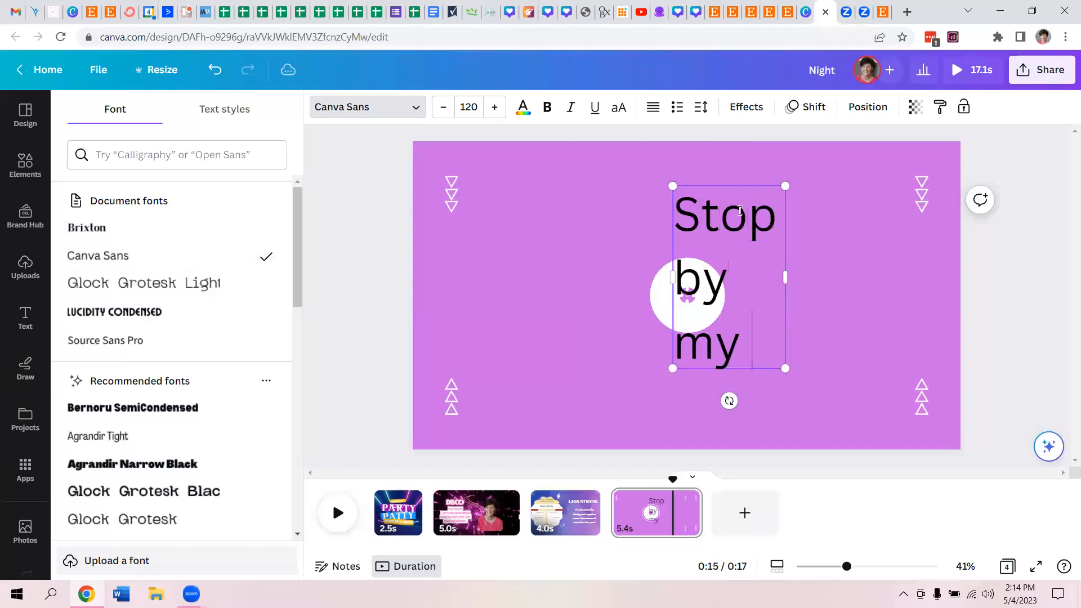
{"action": "type", "text": " shop today!"}
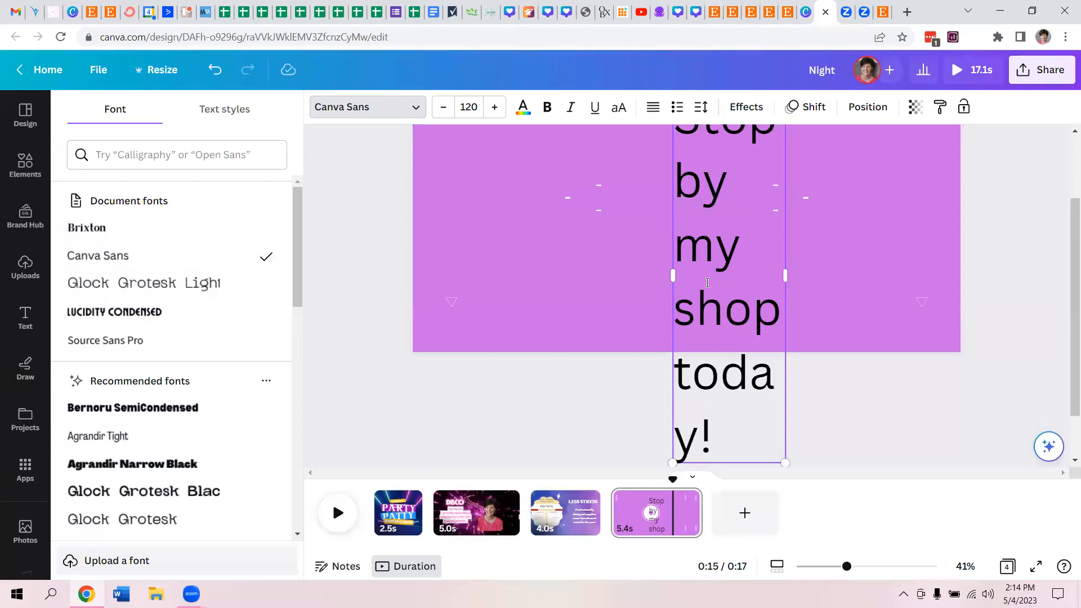
- Widen the "Stop by my shop today!" text box and reduce its font size to 72 to fit one line
{"action": "left_click_drag", "start_coordinate": [673, 276], "coordinate": [459, 245]}
{"action": "left_click", "coordinate": [441, 111]}
{"action": "left_click", "coordinate": [441, 111]}
{"action": "left_click", "coordinate": [441, 111]}
{"action": "left_click", "coordinate": [440, 110]}
{"action": "left_click", "coordinate": [440, 111]}
{"action": "left_click", "coordinate": [440, 111]}
{"action": "left_click", "coordinate": [441, 111]}
{"action": "left_click", "coordinate": [440, 111]}
{"action": "left_click", "coordinate": [440, 111]}
{"action": "left_click", "coordinate": [441, 111]}
{"action": "left_click", "coordinate": [440, 111]}
{"action": "left_click", "coordinate": [441, 110]}
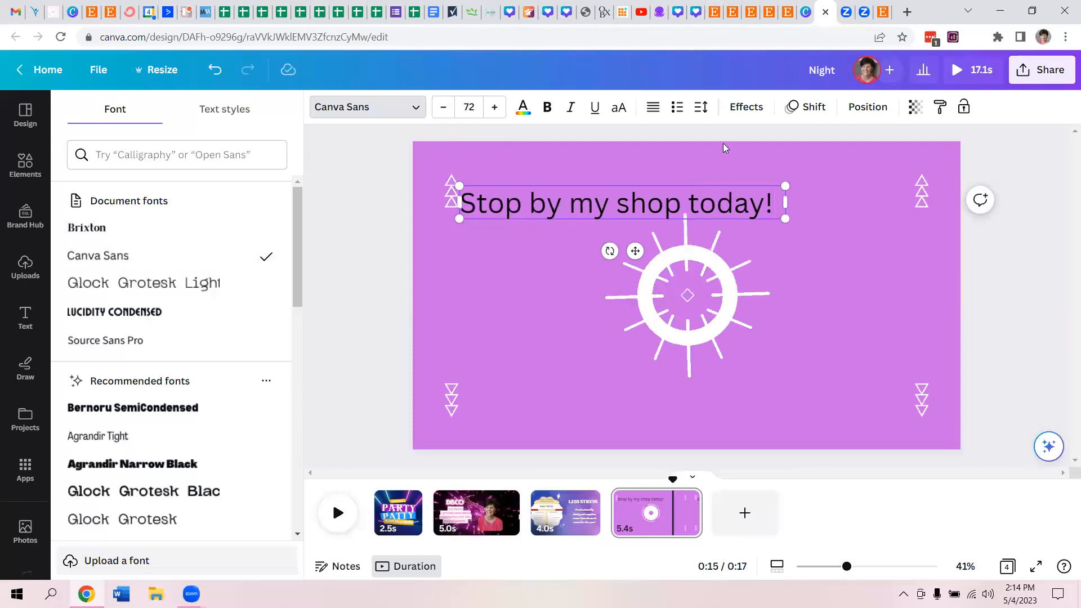
- Left-align the "Stop by my shop today!" text and move it right, centring it above the animated circle
{"action": "left_click", "coordinate": [650, 114]}
{"action": "left_click_drag", "start_coordinate": [734, 184], "coordinate": [802, 193]}
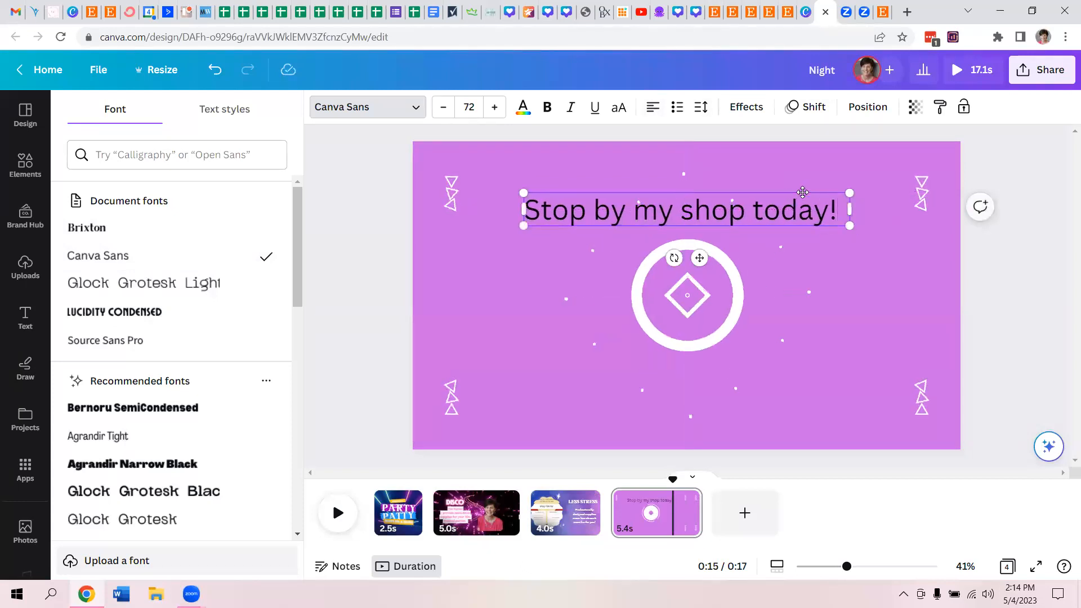
- Search the uploads for "logo" and add the Marketing WORDS logo with the blue banner to the fourth page
{"action": "left_click", "coordinate": [19, 178]}
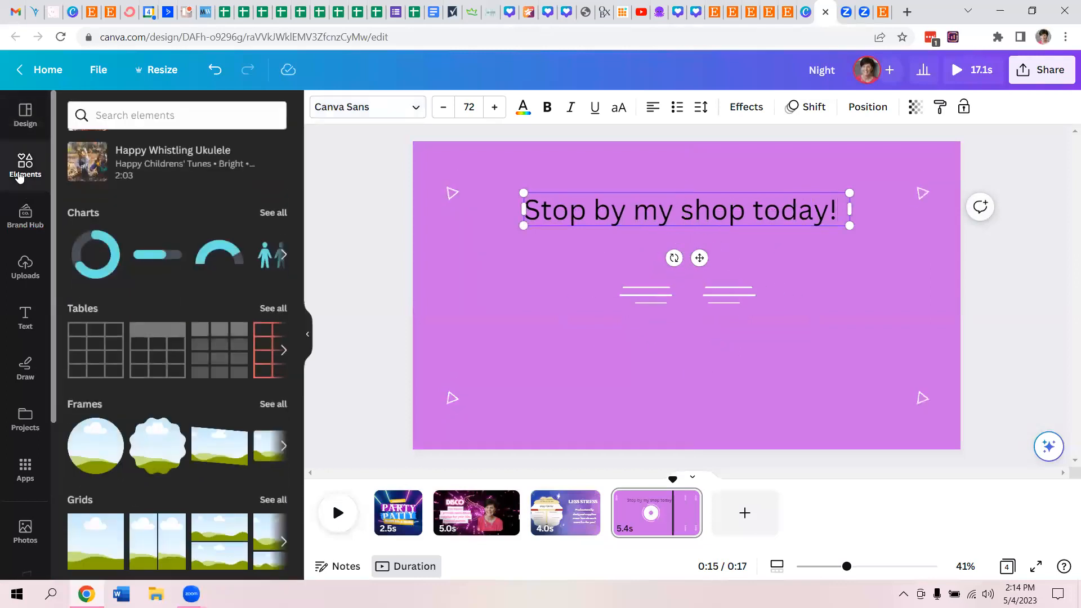
{"action": "left_click", "coordinate": [24, 267]}
{"action": "left_click", "coordinate": [166, 115]}
{"action": "type", "text": "lgo"}
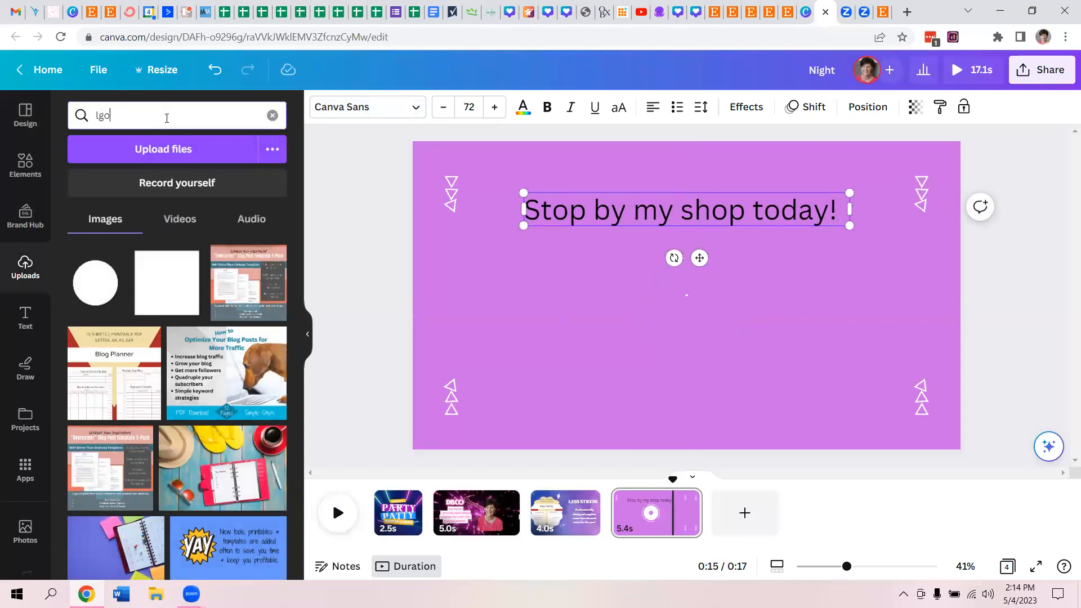
{"action": "key", "text": "BackSpace"}
{"action": "key", "text": "BackSpace"}
{"action": "type", "text": "ogo"}
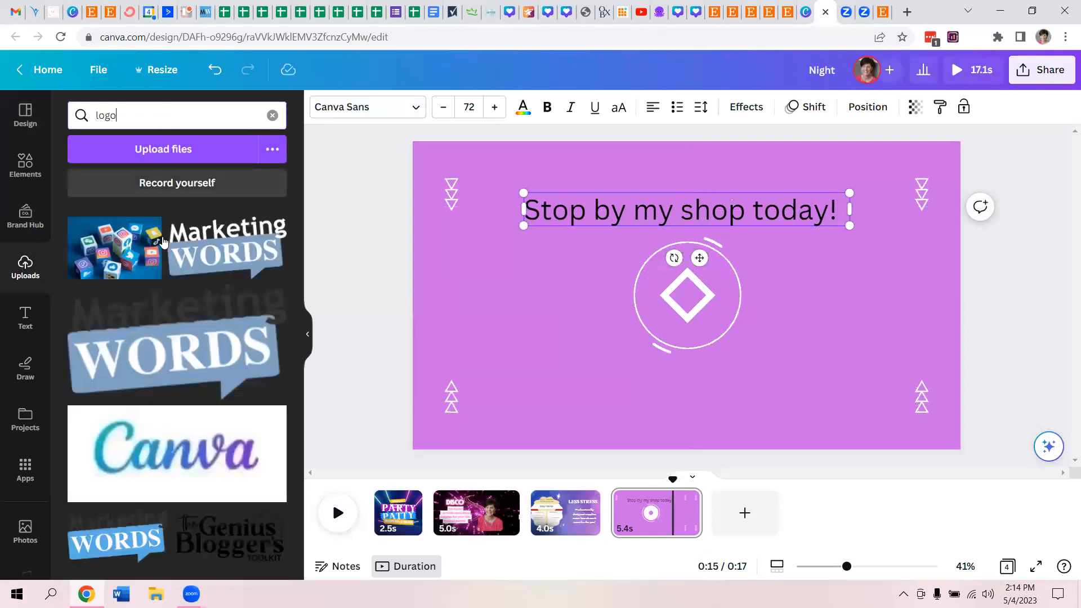
{"action": "left_click", "coordinate": [163, 242]}
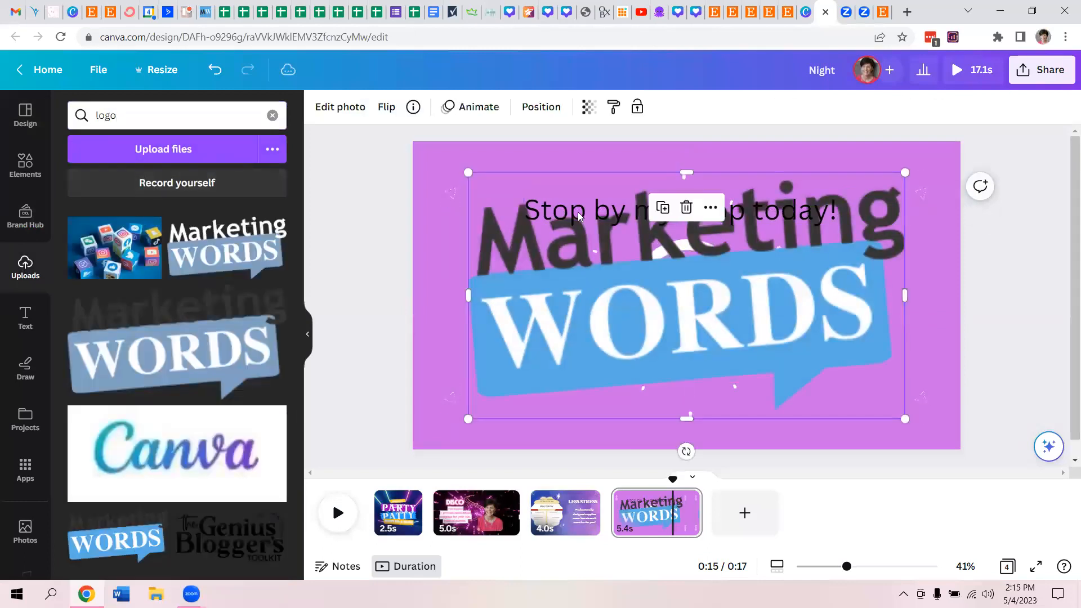
- Shrink the Marketing WORDS logo and centre it over the animated circle below the "Stop by my shop today!" text
{"action": "left_click_drag", "start_coordinate": [464, 172], "coordinate": [754, 346]}
{"action": "left_click_drag", "start_coordinate": [828, 357], "coordinate": [696, 284]}
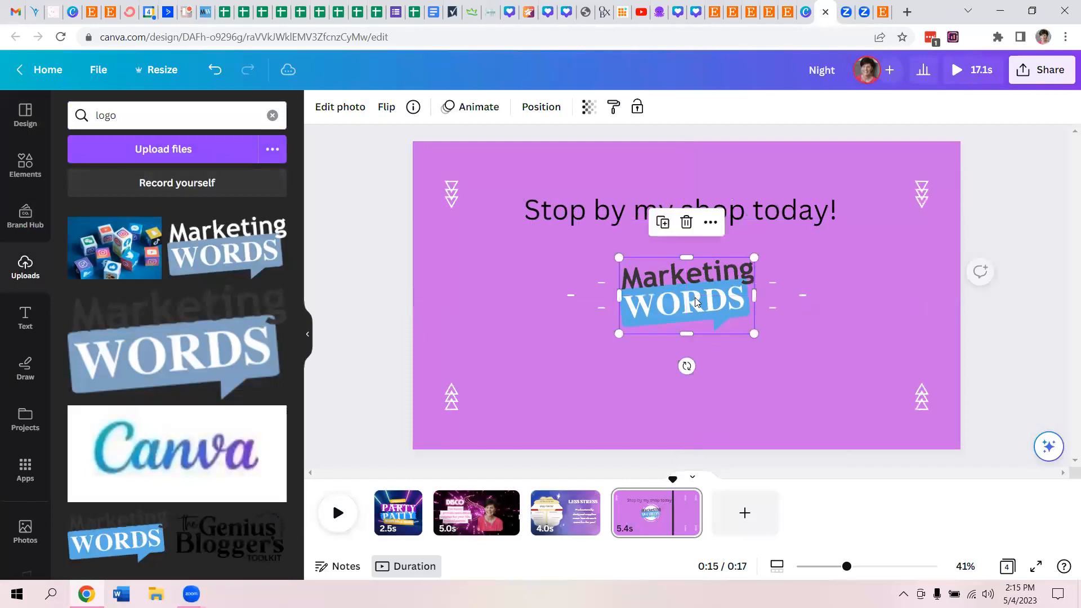
{"action": "left_click", "coordinate": [1007, 283]}
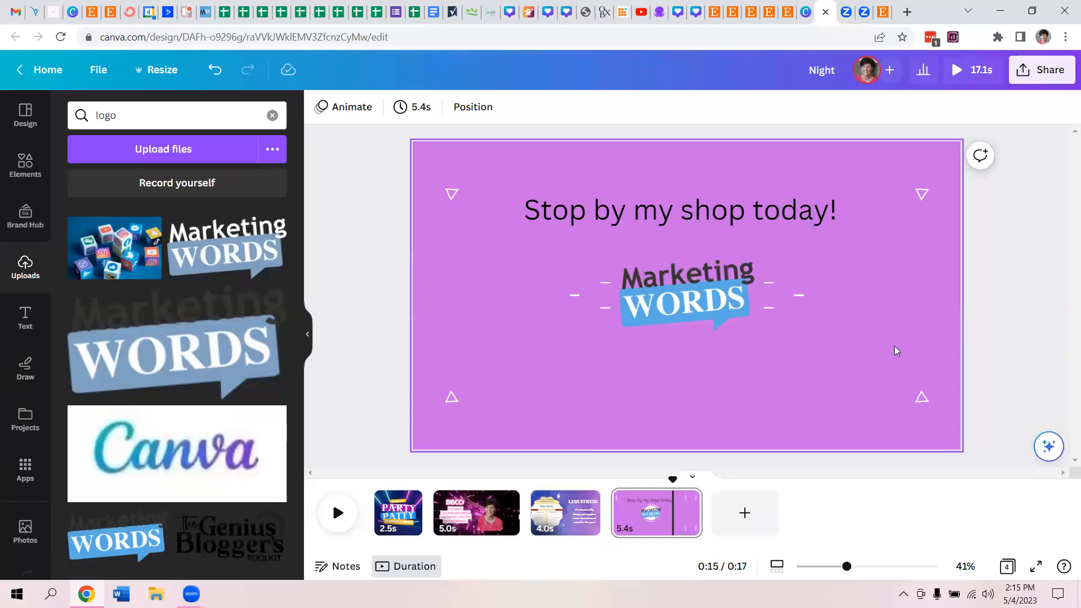
- Shorten the fourth page's duration to 3.0 seconds
{"action": "left_click", "coordinate": [802, 446]}
{"action": "left_click_drag", "start_coordinate": [666, 512], "coordinate": [656, 513]}
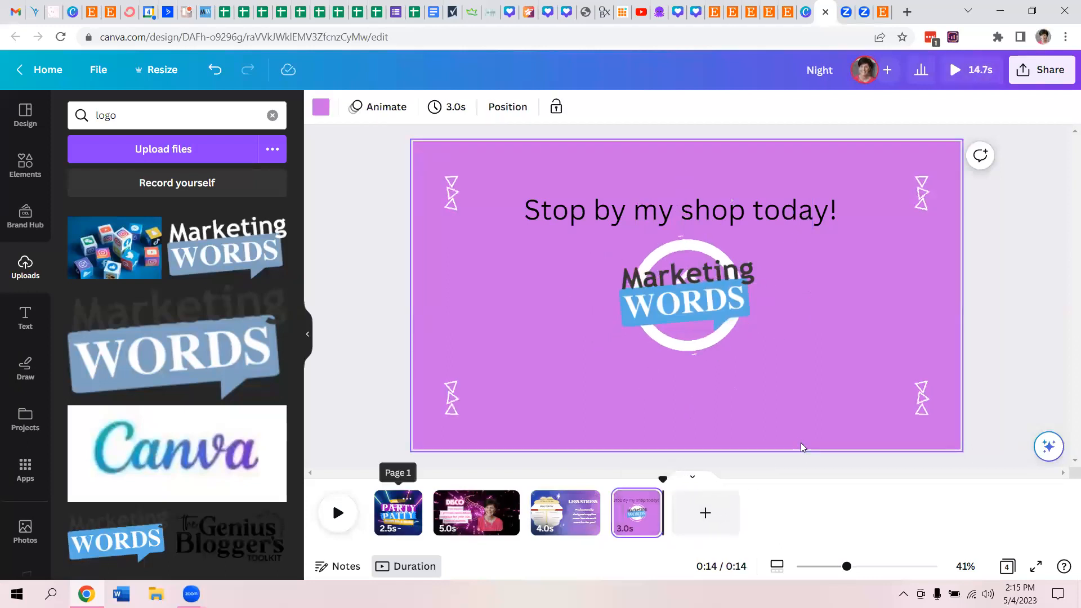
{"action": "left_click", "coordinate": [362, 424]}
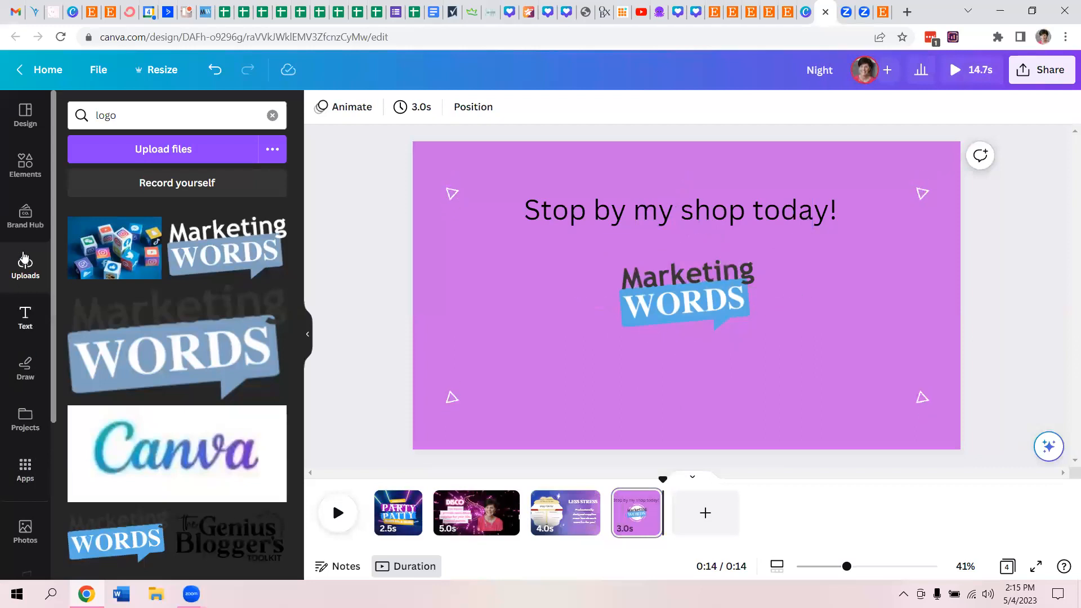
- Try out the "No Rocking In The Jazzhands Zone" and "Morning Snowflake" piano tracks from the audio library
{"action": "scroll", "coordinate": [52, 225], "scroll_direction": "down", "scroll_amount": 3}
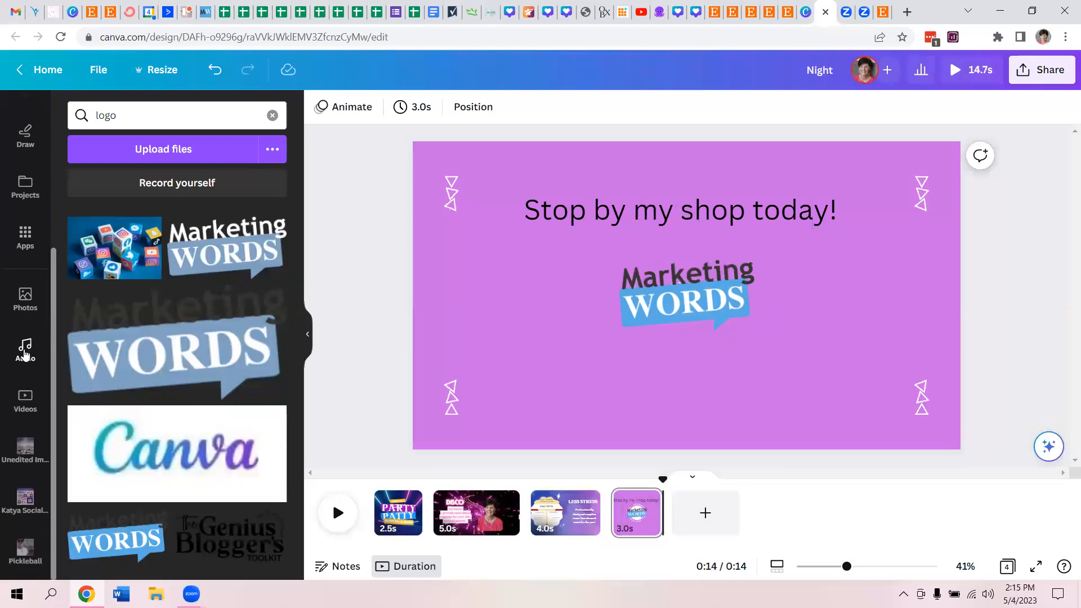
{"action": "left_click", "coordinate": [24, 353]}
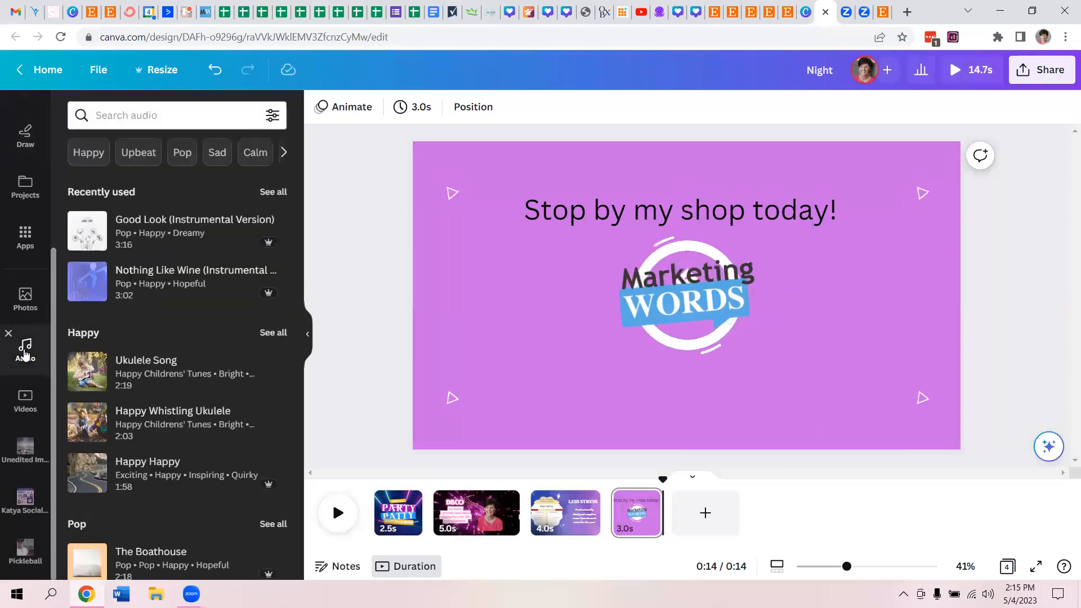
{"action": "scroll", "coordinate": [300, 326], "scroll_direction": "down", "scroll_amount": 1}
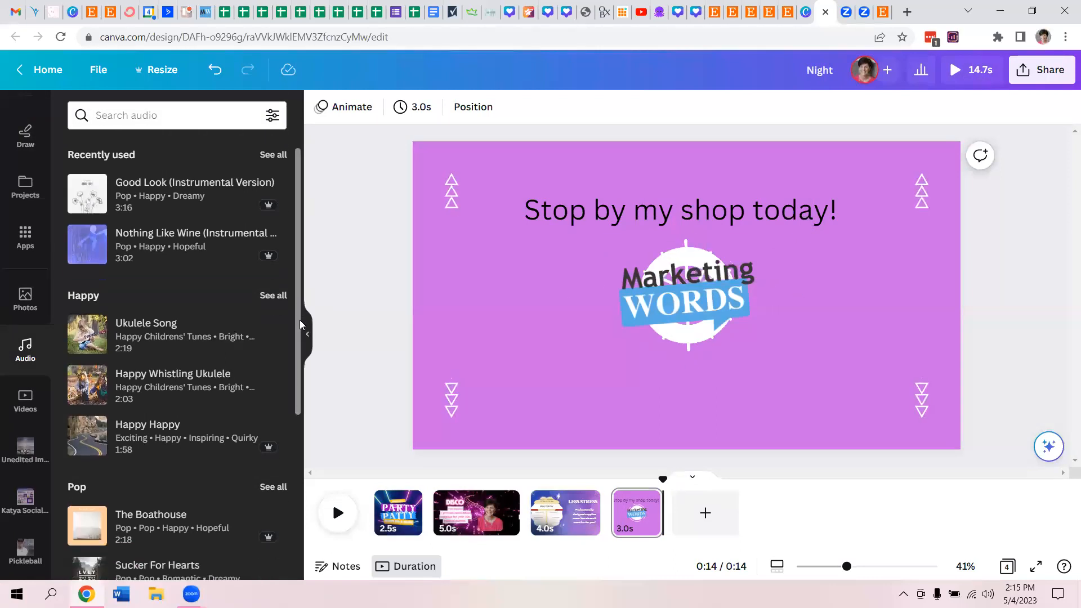
{"action": "left_click_drag", "start_coordinate": [299, 323], "coordinate": [316, 492]}
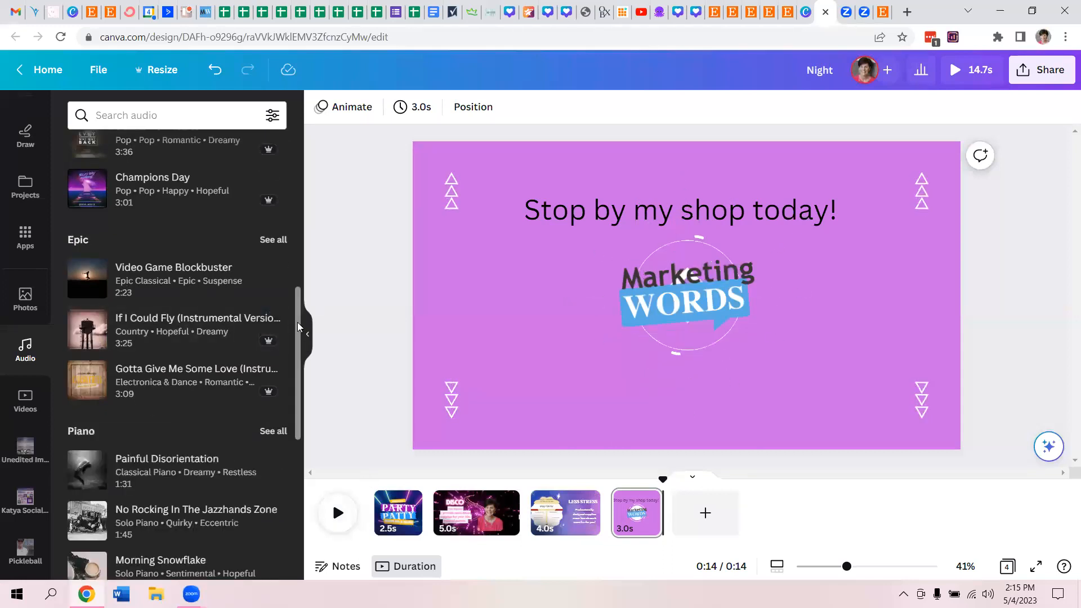
{"action": "left_click_drag", "start_coordinate": [298, 338], "coordinate": [305, 401]}
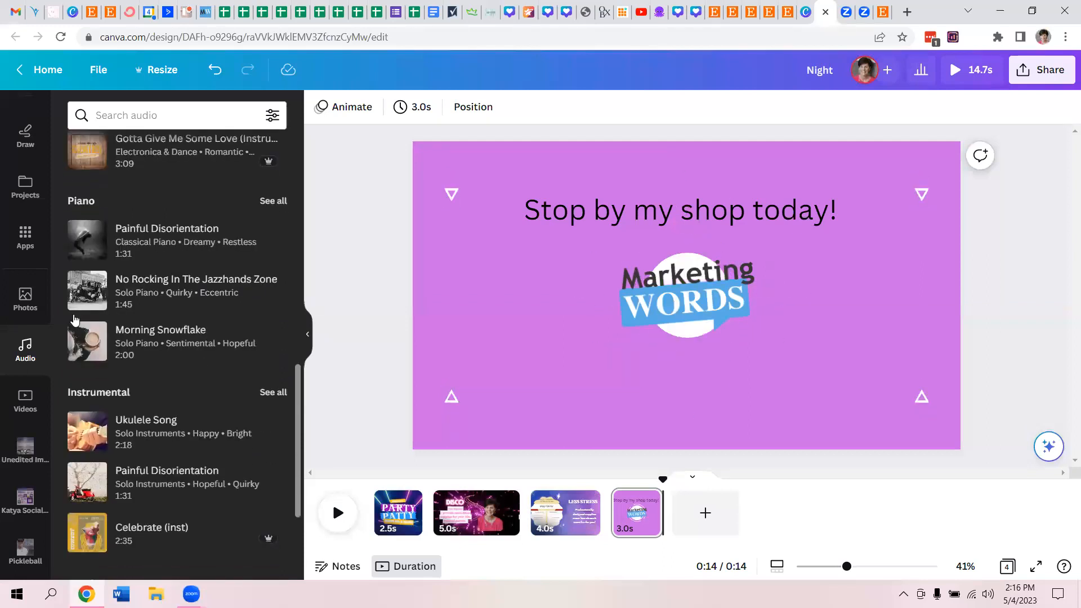
{"action": "left_click", "coordinate": [136, 304]}
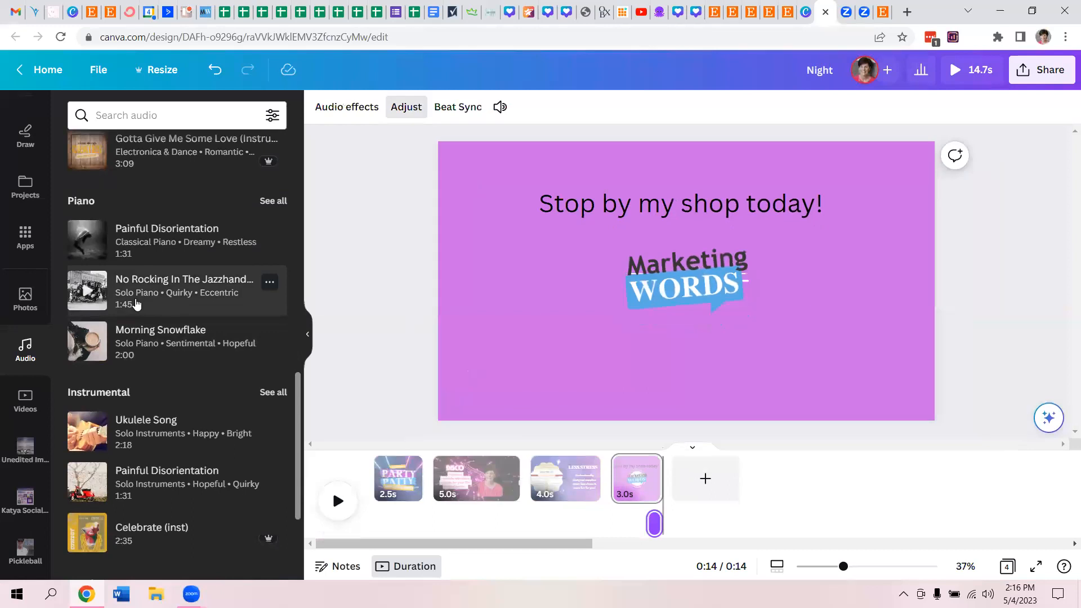
{"action": "key", "text": "ctrl+z"}
{"action": "left_click", "coordinate": [83, 291]}
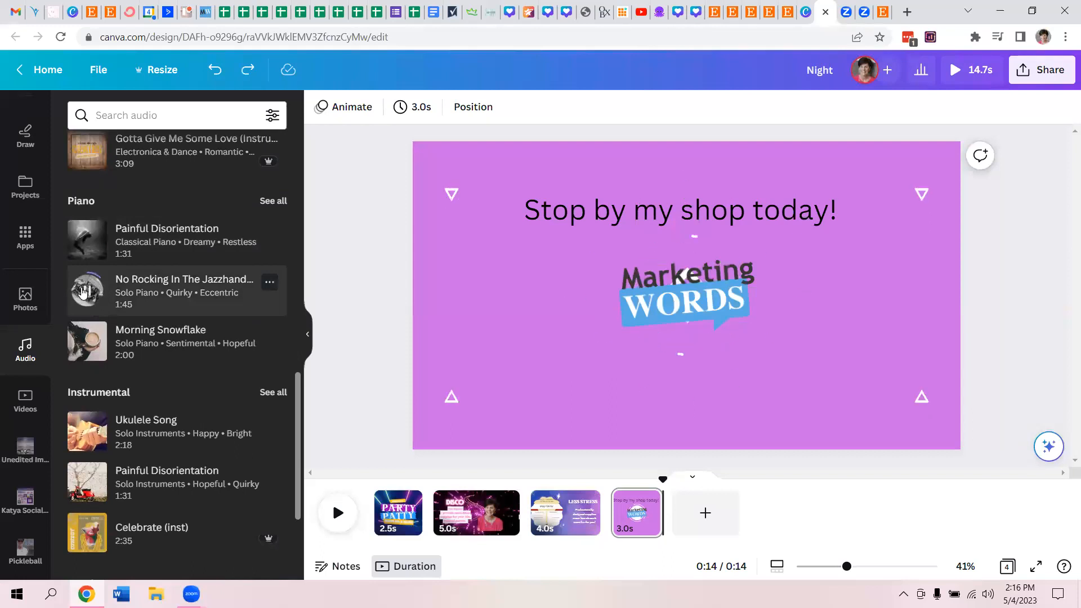
{"action": "left_click", "coordinate": [88, 342]}
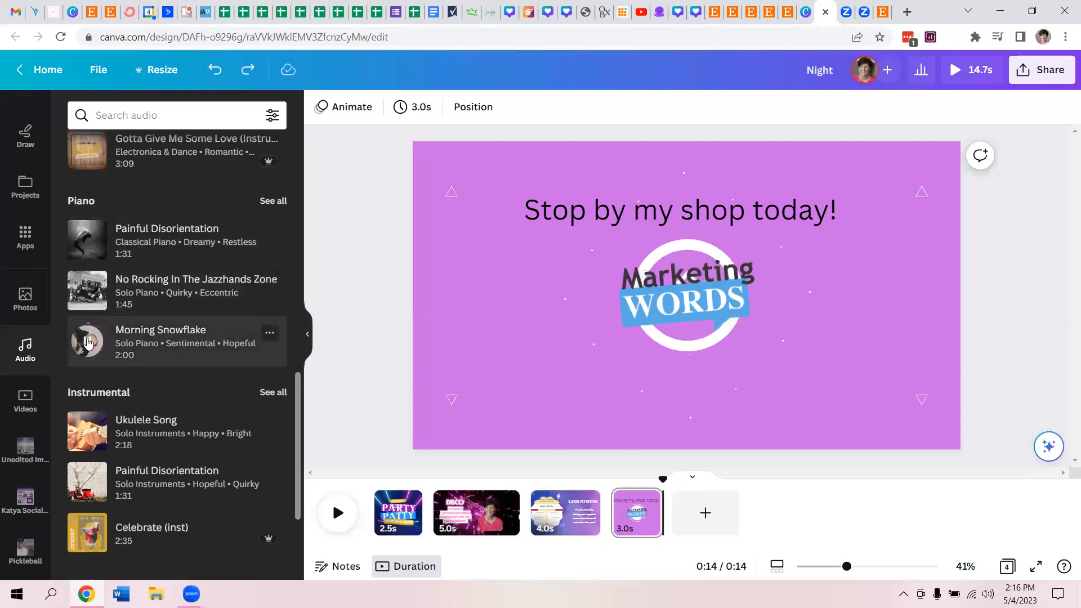
{"action": "scroll", "coordinate": [303, 471], "scroll_direction": "down", "scroll_amount": 5}
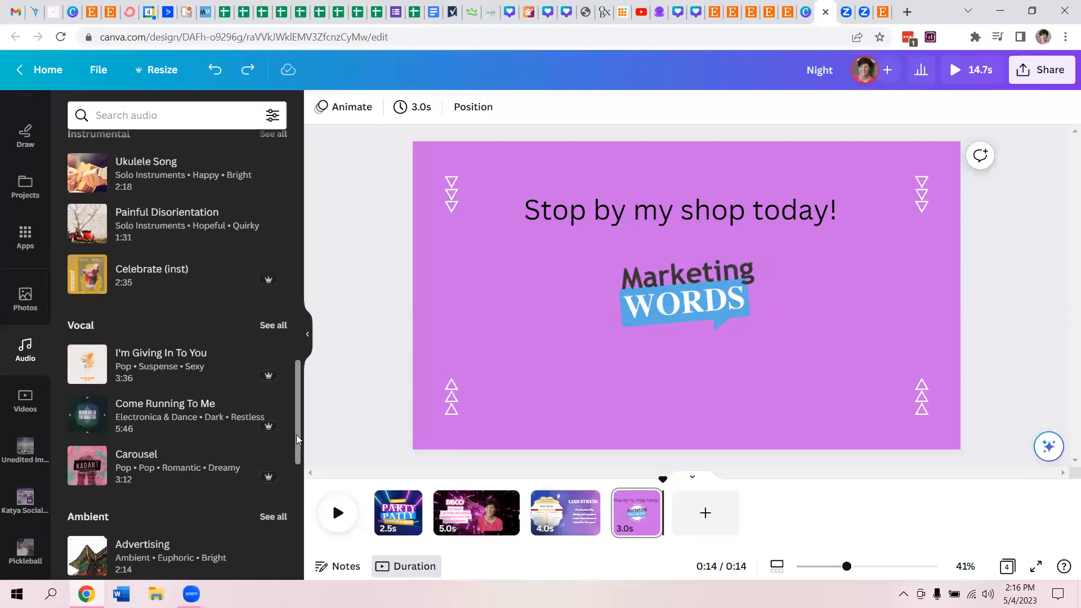
{"action": "scroll", "coordinate": [297, 442], "scroll_direction": "down", "scroll_amount": 1}
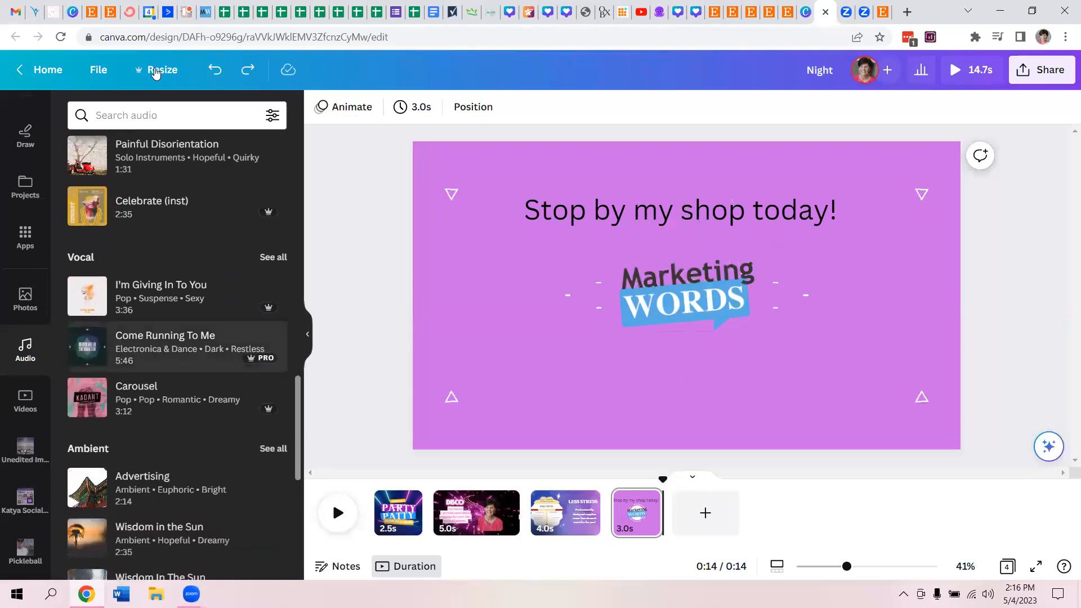
- Search the audio library for "disco", preview some tracks and add Funky Disco to the video
{"action": "left_click", "coordinate": [167, 118]}
{"action": "type", "text": "co"}
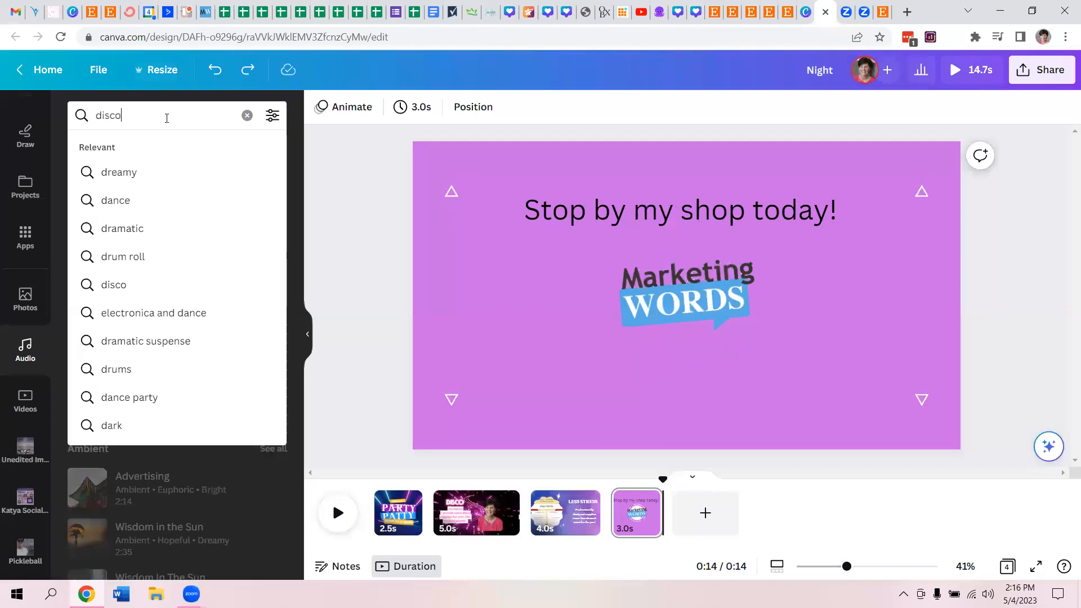
{"action": "key", "text": "Return"}
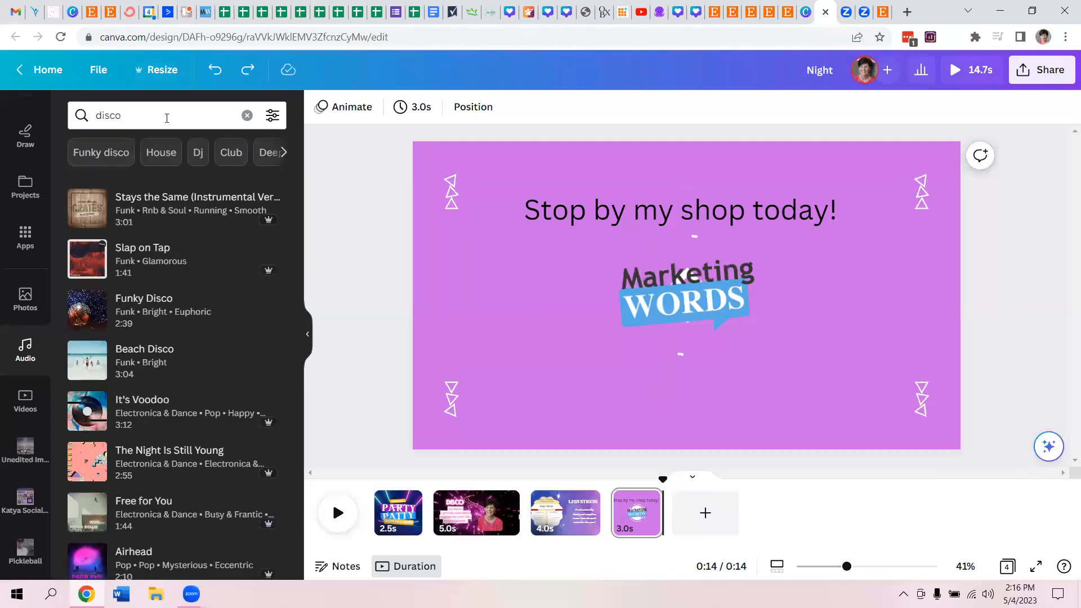
{"action": "left_click", "coordinate": [86, 209]}
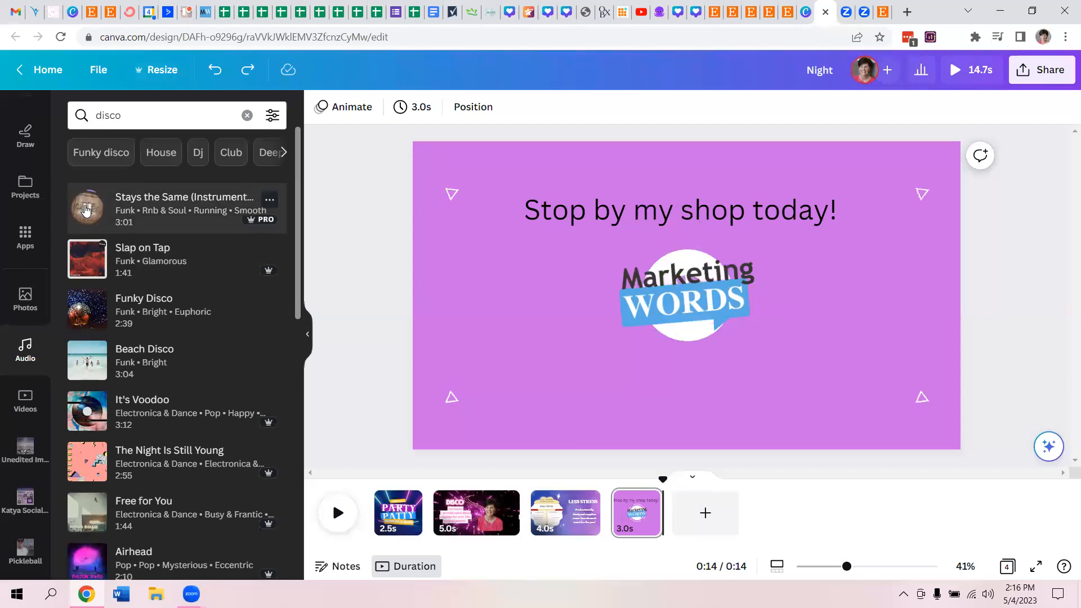
{"action": "left_click", "coordinate": [94, 311]}
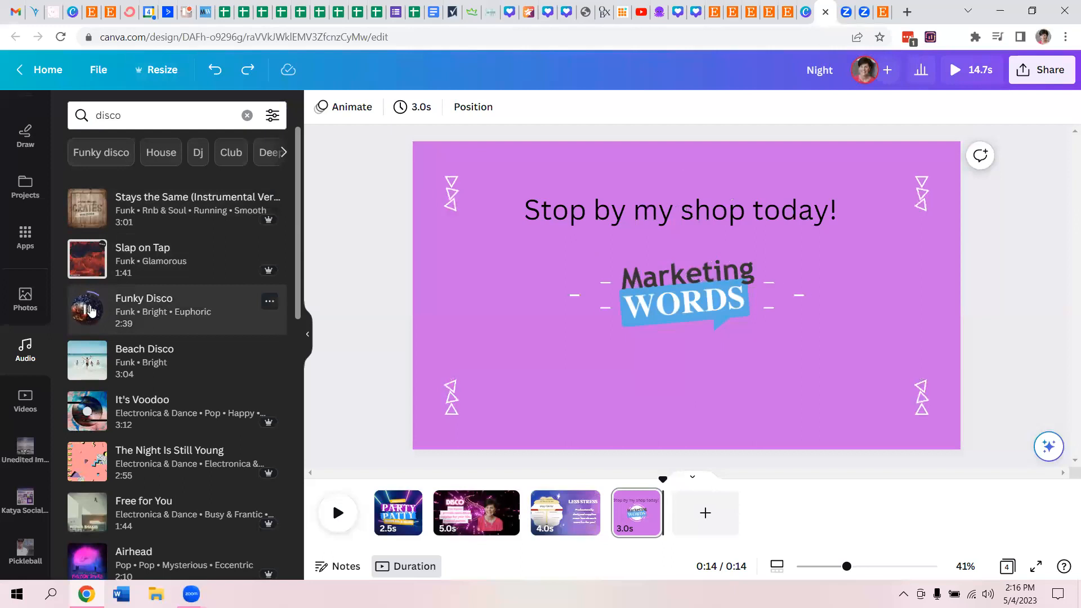
{"action": "left_click", "coordinate": [164, 313]}
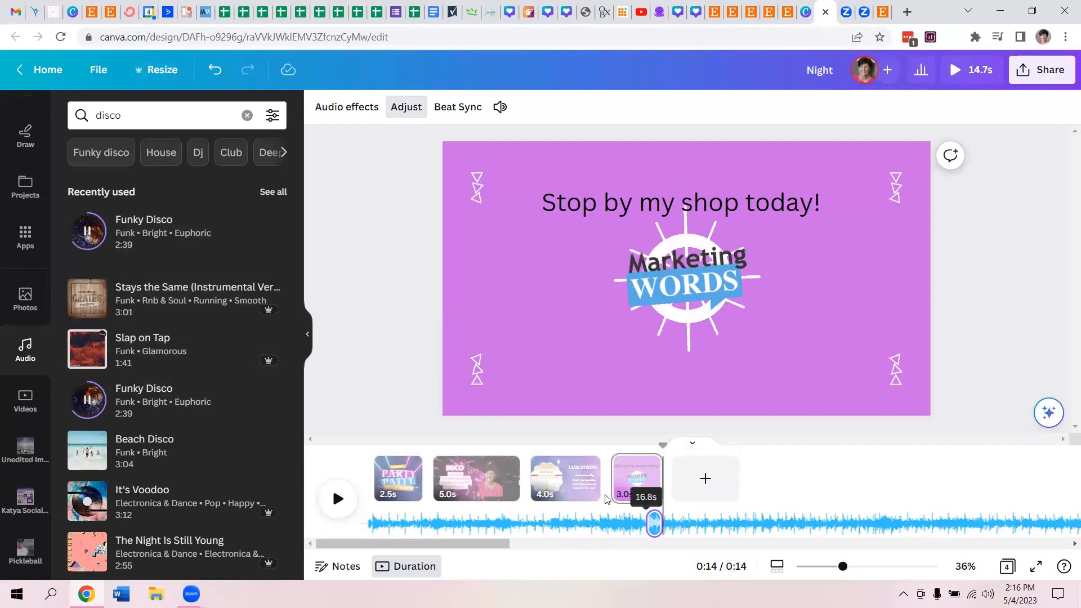
{"action": "left_click", "coordinate": [363, 327]}
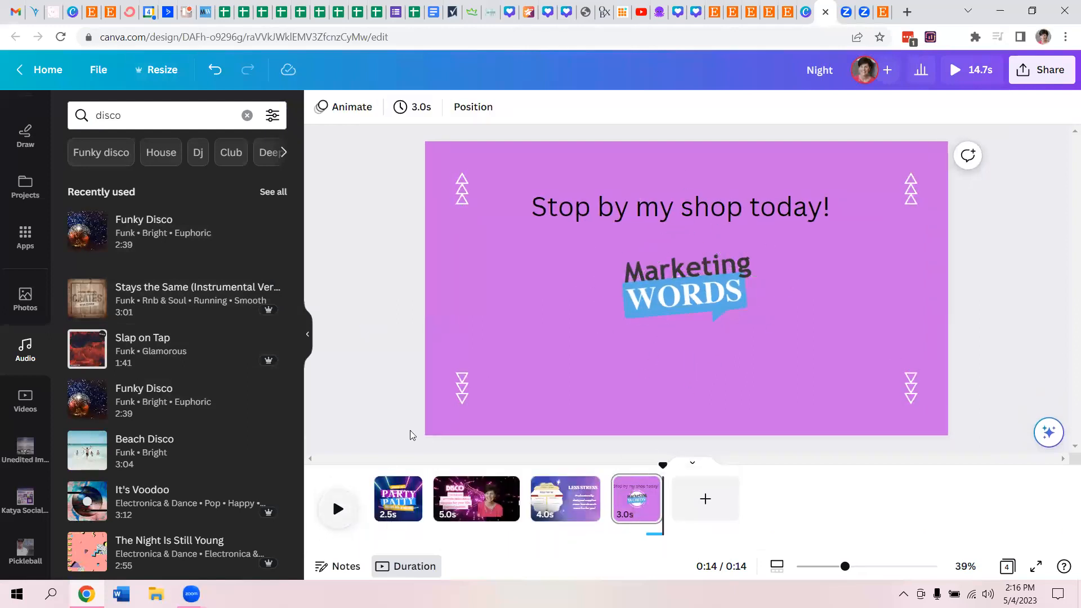
- Play back the opening pages and extend the Funky Disco track to the start of the video, making it 14.7 seconds long
{"action": "left_click", "coordinate": [380, 498]}
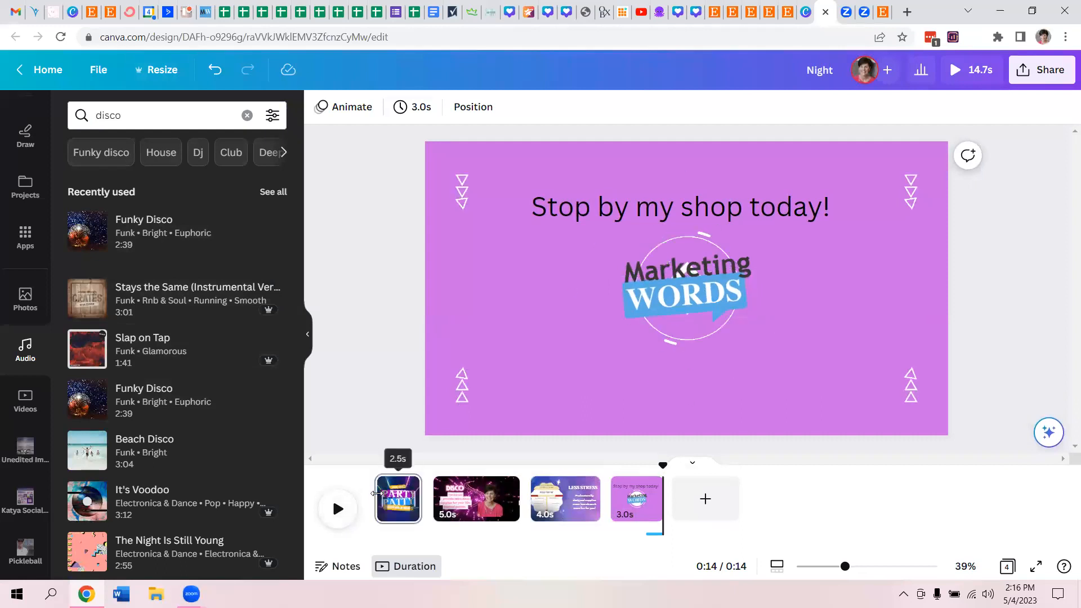
{"action": "key", "text": "space"}
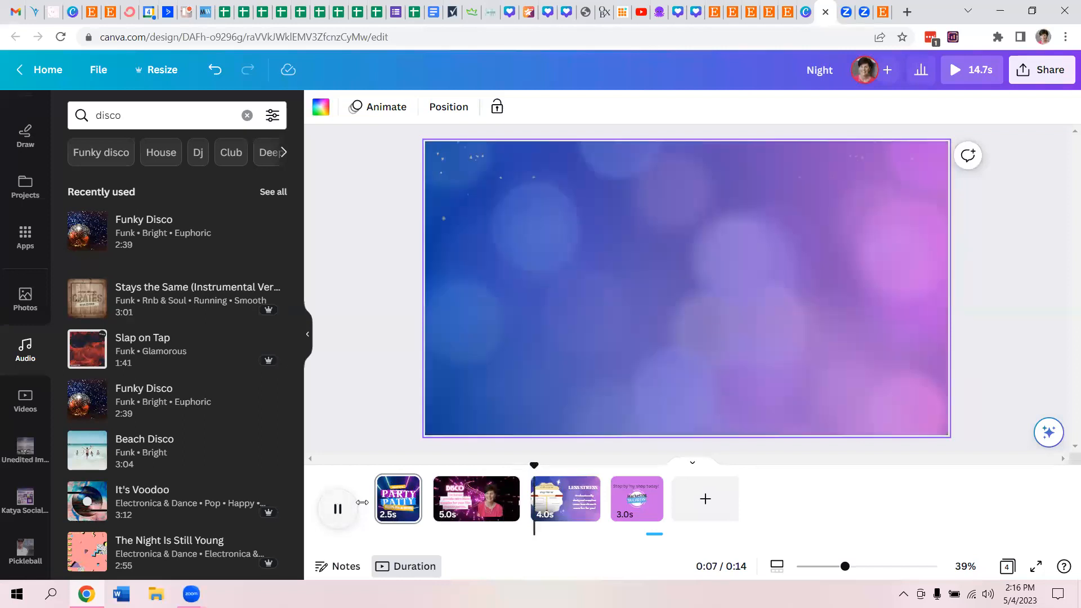
{"action": "key", "text": "space"}
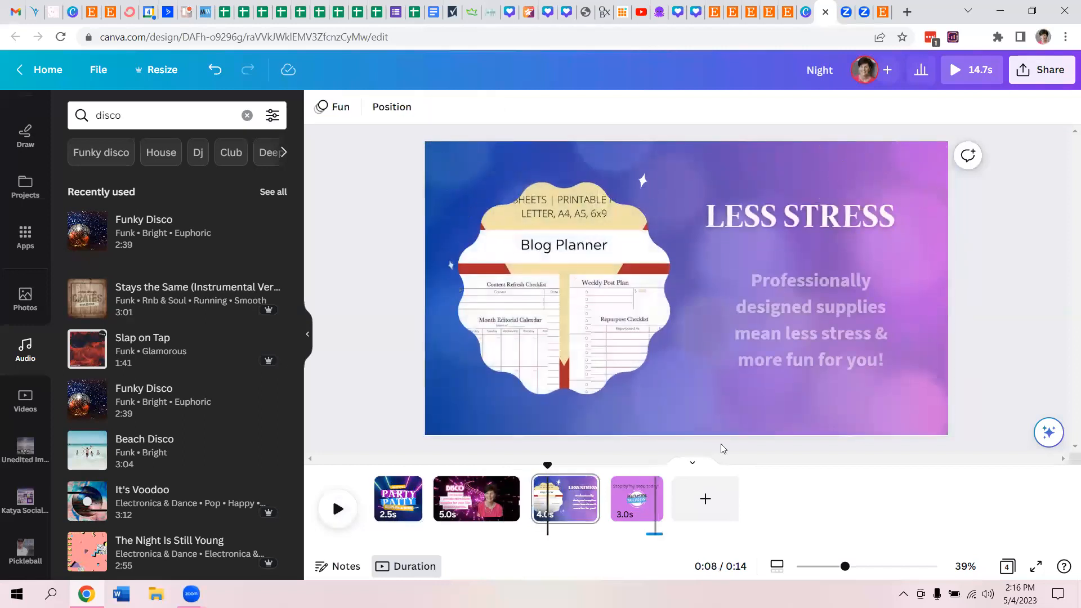
{"action": "left_click", "coordinate": [654, 534]}
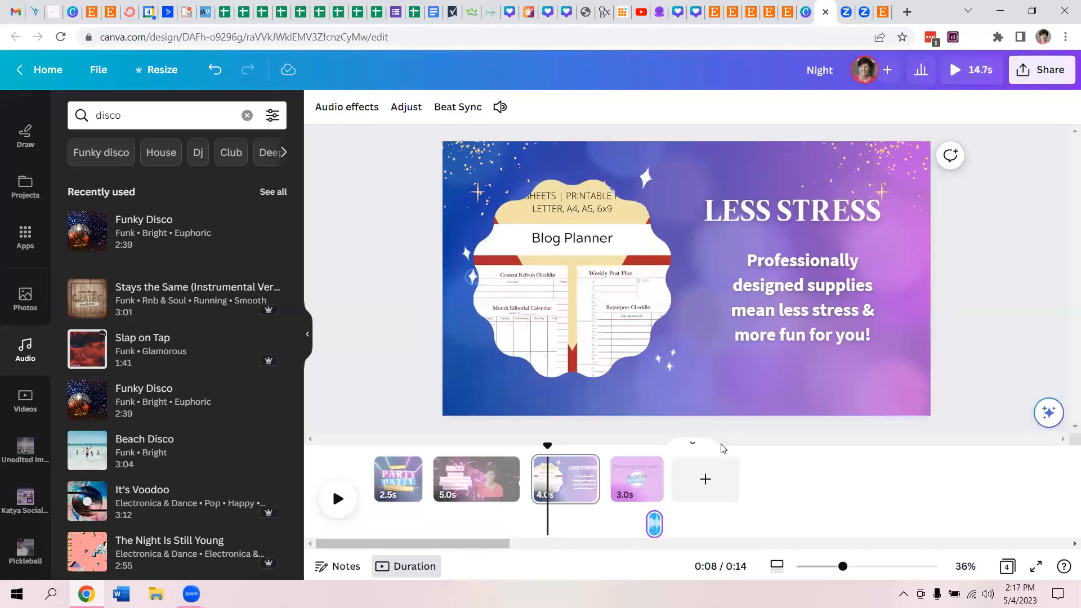
{"action": "left_click_drag", "start_coordinate": [619, 524], "coordinate": [374, 523]}
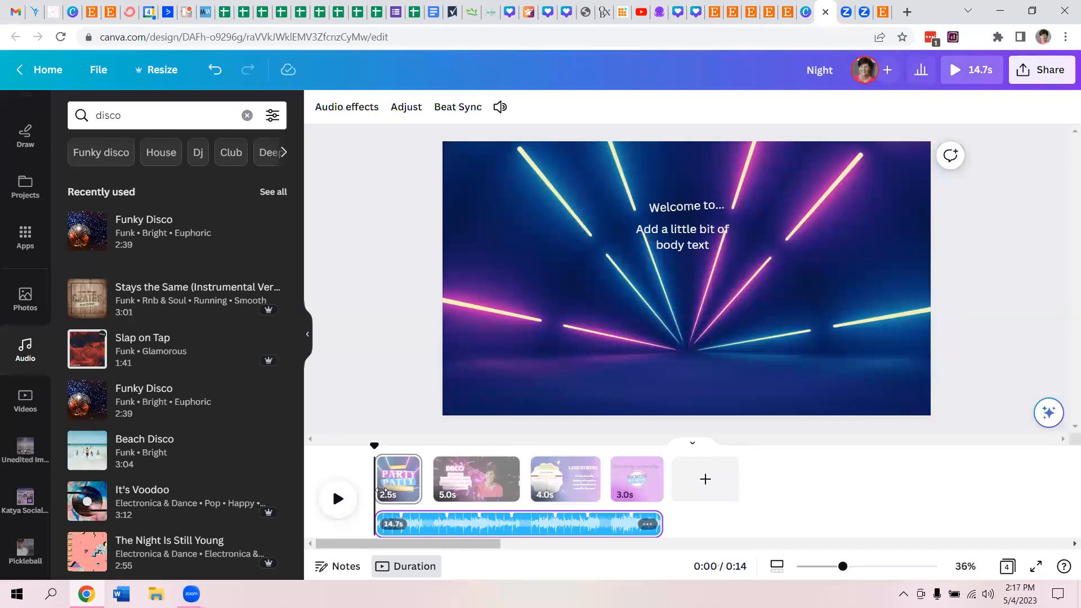
- Delete the "Add a little bit of body text" placeholder from the first page
{"action": "left_click", "coordinate": [675, 209]}
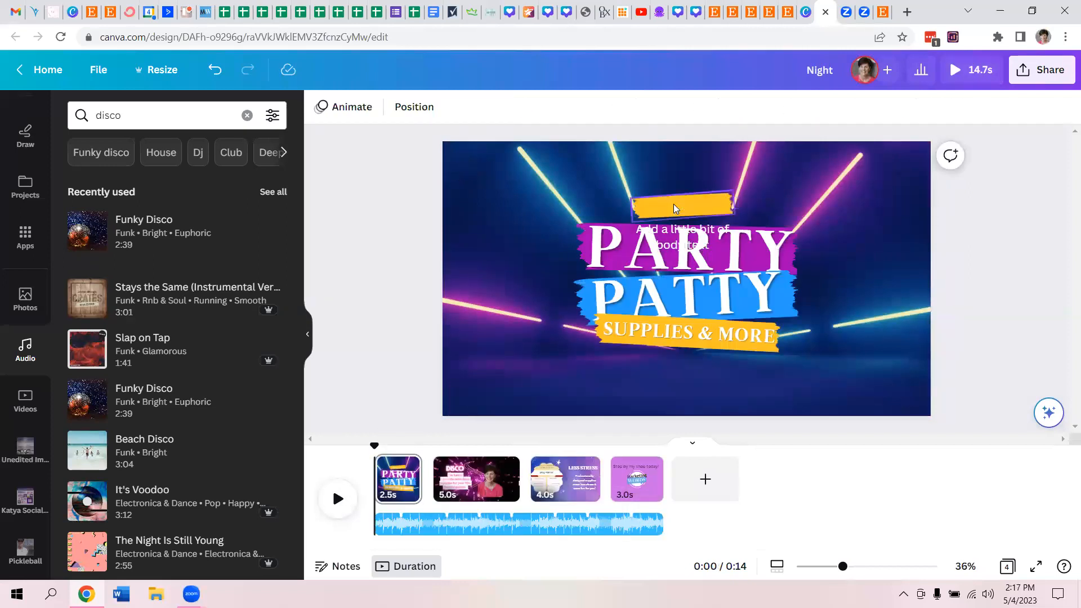
{"action": "left_click", "coordinate": [662, 239]}
{"action": "key", "text": "Delete"}
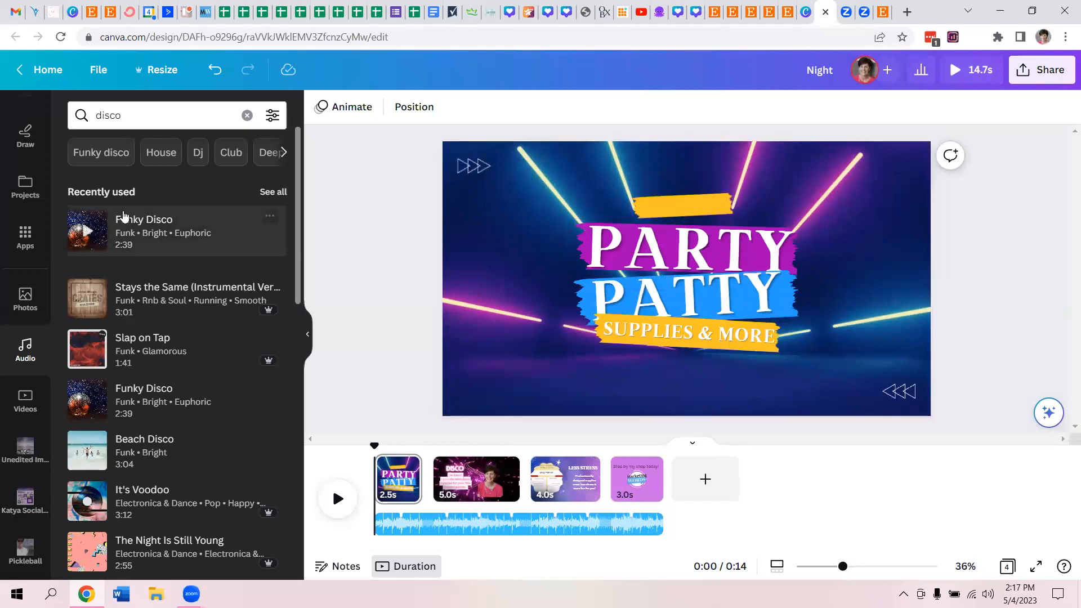
- Add a body text element reading "Welcome to..." to the first page
{"action": "scroll", "coordinate": [57, 203], "scroll_direction": "up", "scroll_amount": 2}
{"action": "scroll", "coordinate": [56, 203], "scroll_direction": "up", "scroll_amount": 3}
{"action": "left_click", "coordinate": [17, 317]}
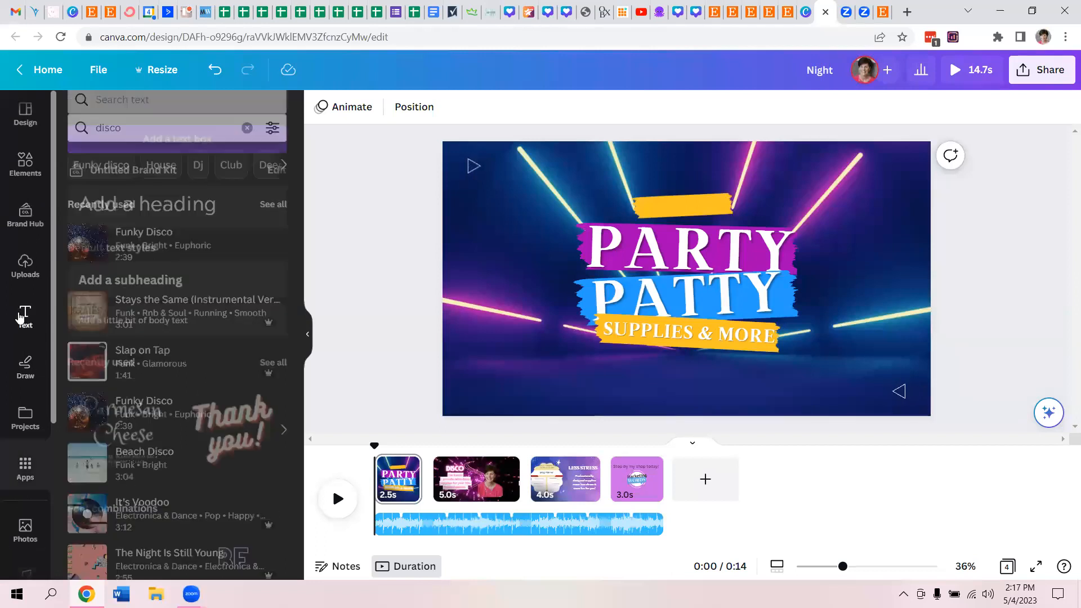
{"action": "left_click", "coordinate": [134, 336]}
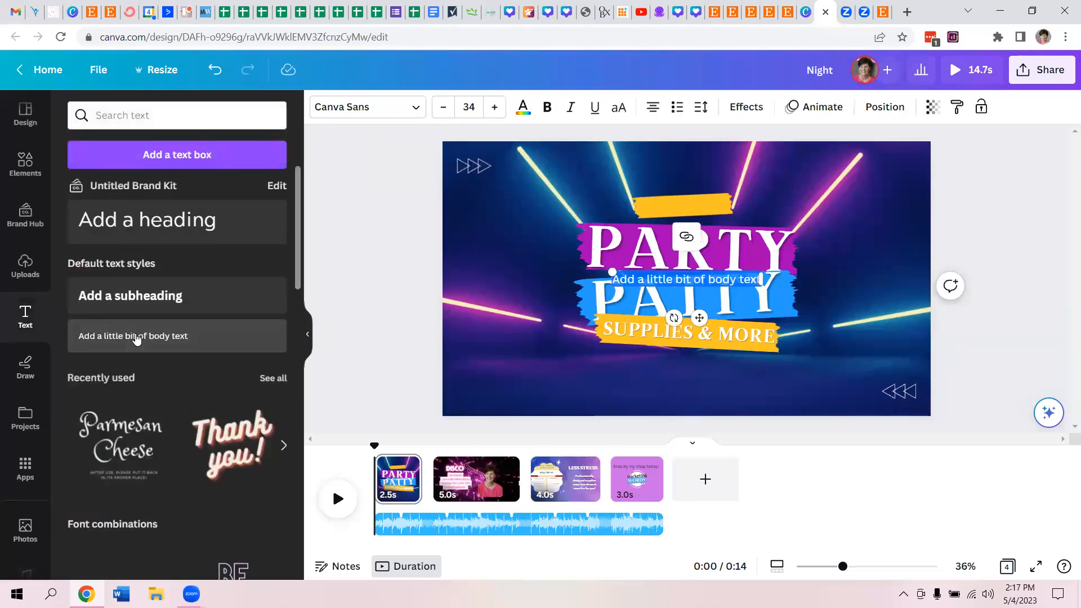
{"action": "type", "text": "Welcome to"}
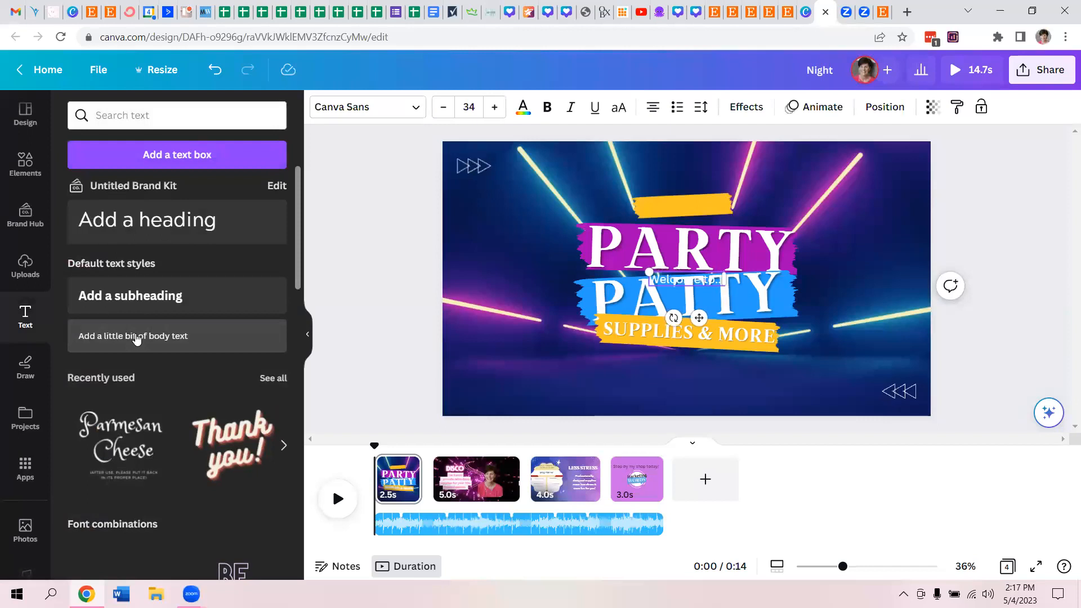
{"action": "left_click", "coordinate": [378, 348]}
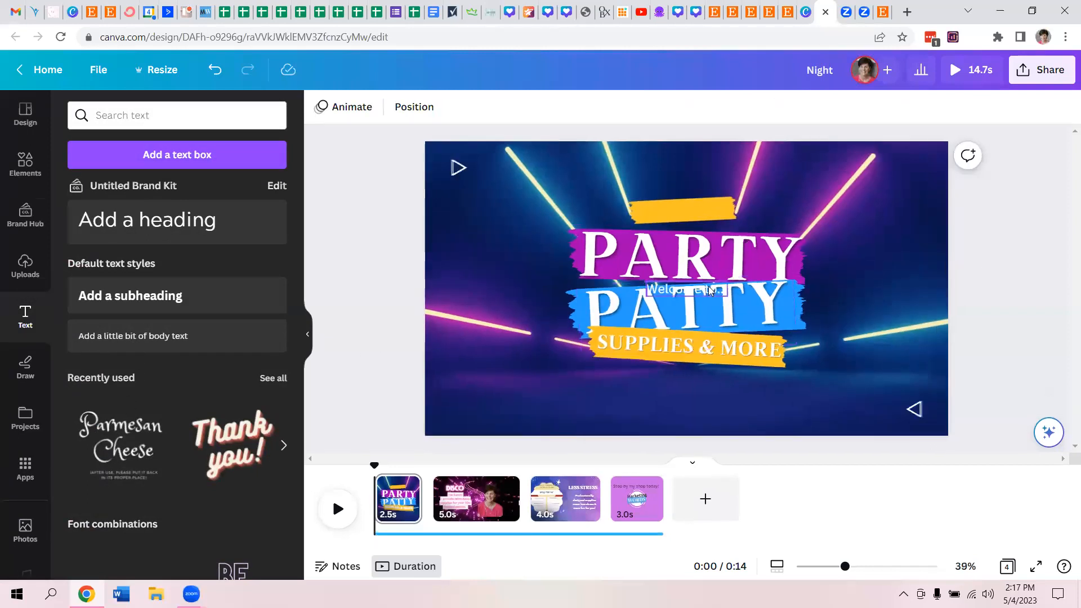
- Move the "Welcome to..." text onto the upper yellow banner and rotate it to about -2° to match its tilt
{"action": "left_click", "coordinate": [704, 288]}
{"action": "left_click_drag", "start_coordinate": [706, 243], "coordinate": [703, 211]}
{"action": "left_click_drag", "start_coordinate": [671, 251], "coordinate": [676, 252]}
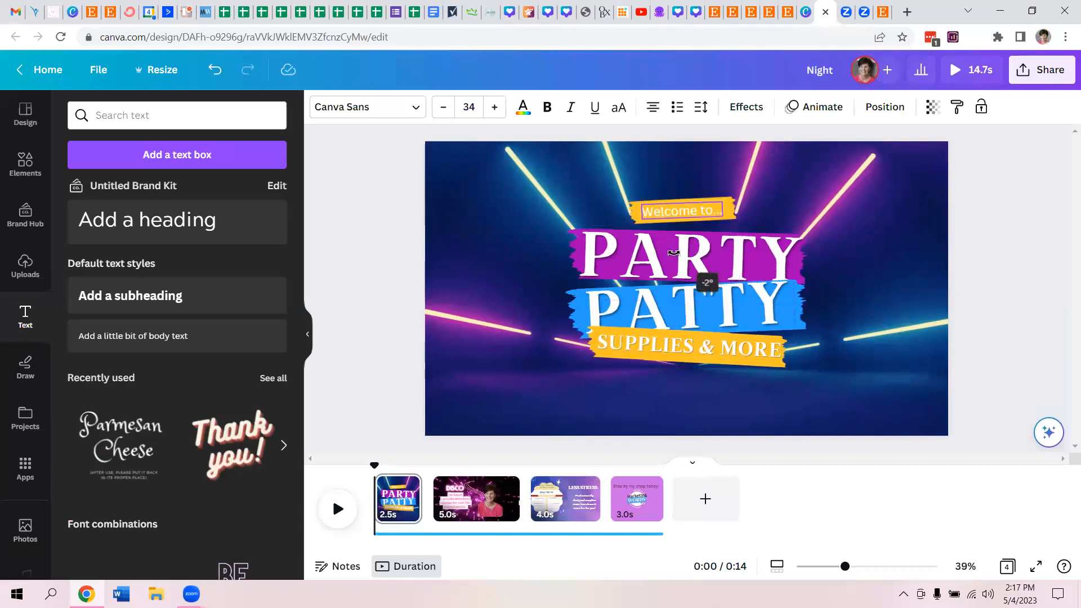
{"action": "left_click_drag", "start_coordinate": [673, 253], "coordinate": [674, 252]}
{"action": "left_click", "coordinate": [407, 326]}
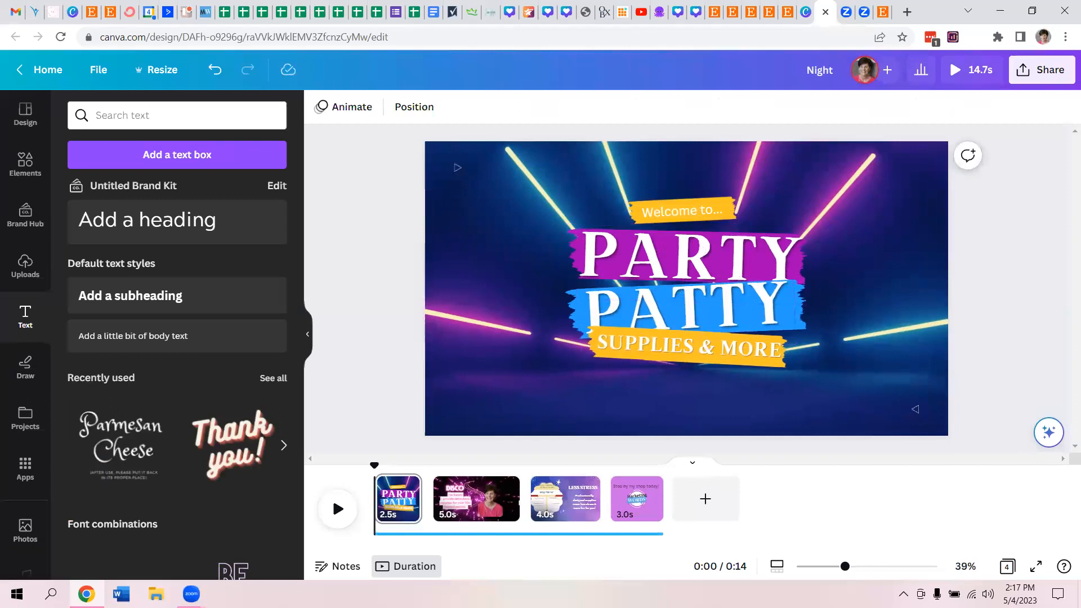
- Play the whole video through and lengthen the fourth page to 4.9 seconds
{"action": "left_click", "coordinate": [338, 509]}
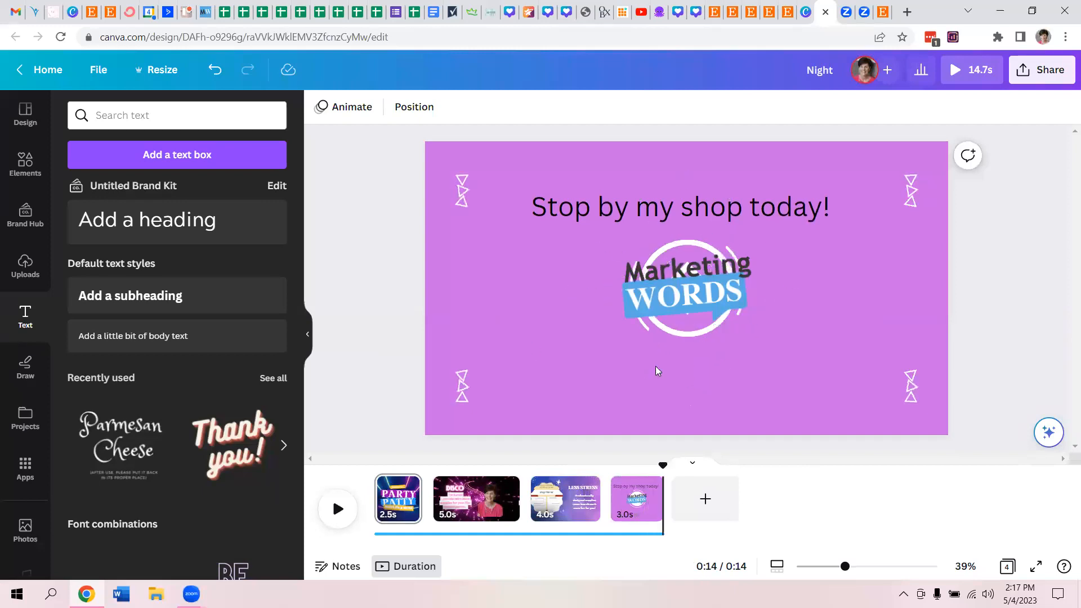
{"action": "left_click_drag", "start_coordinate": [663, 505], "coordinate": [692, 500]}
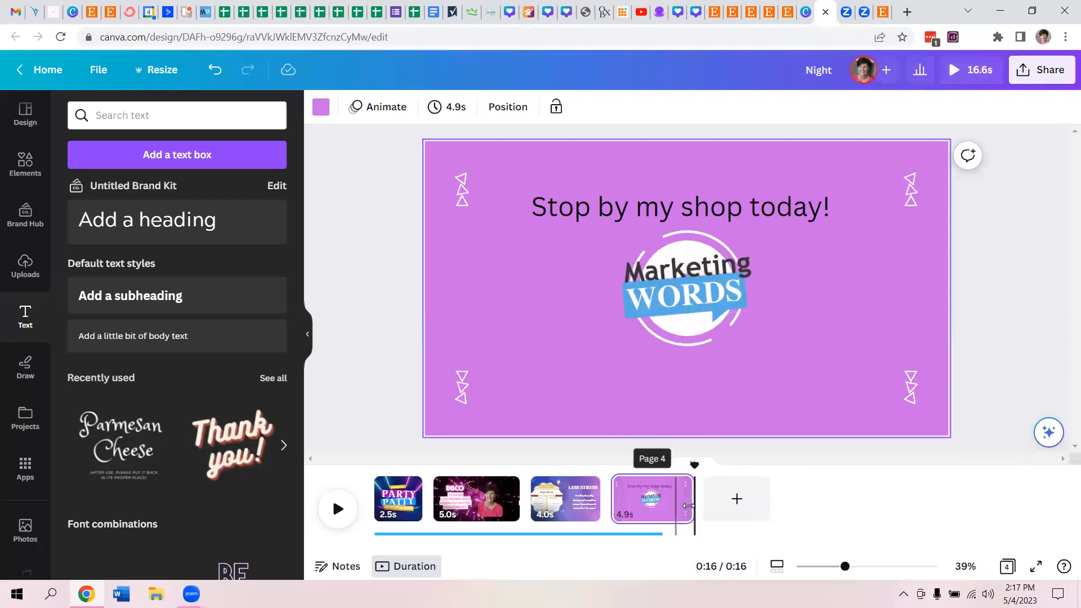
- Extend the background music track to the end of the fourth page and play the whole video from the first page
{"action": "left_click", "coordinate": [655, 533]}
{"action": "left_click_drag", "start_coordinate": [660, 523], "coordinate": [692, 504]}
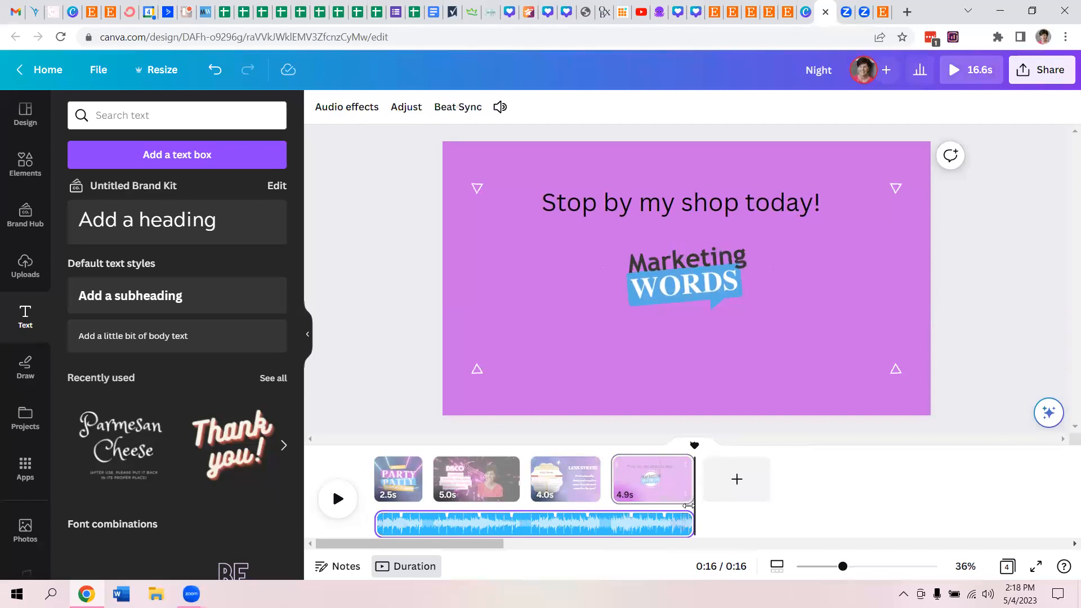
{"action": "left_click", "coordinate": [388, 484]}
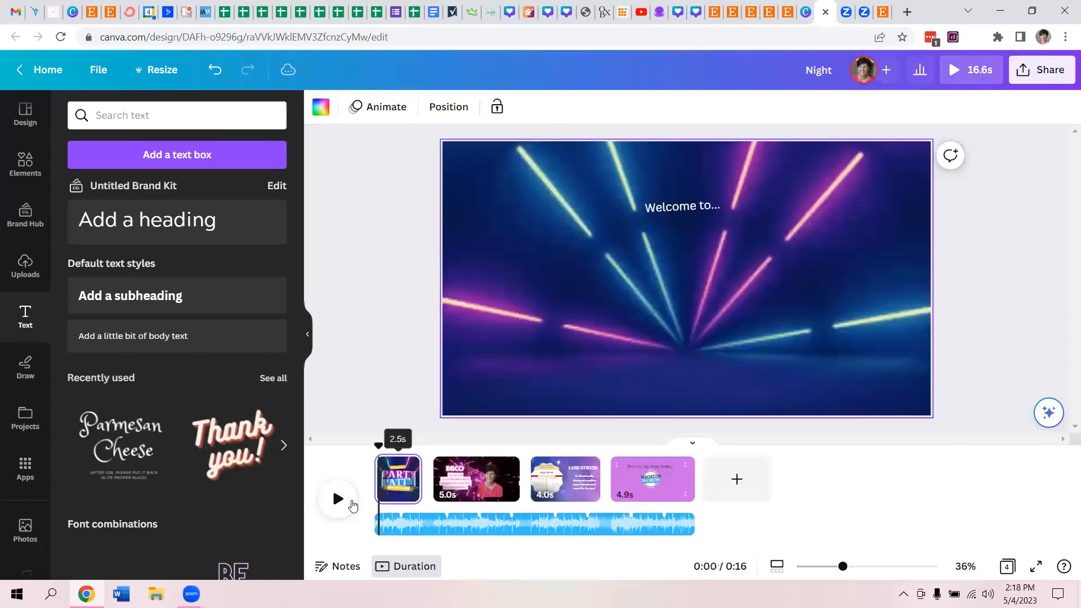
{"action": "left_click", "coordinate": [332, 500]}
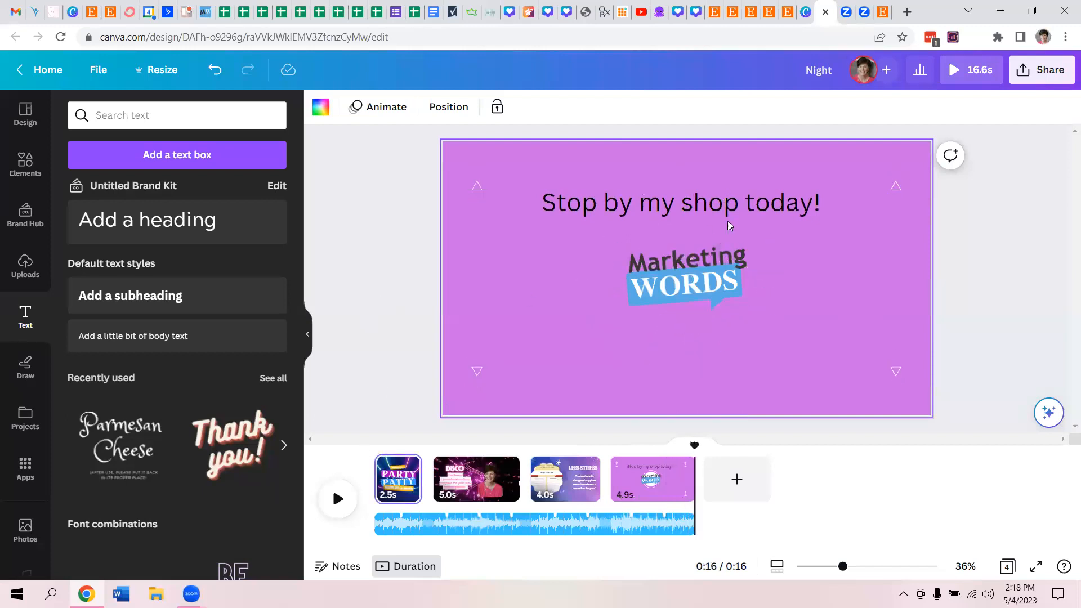
- Open the design's download options to check the file type, quality and page selection
{"action": "left_click", "coordinate": [1031, 77]}
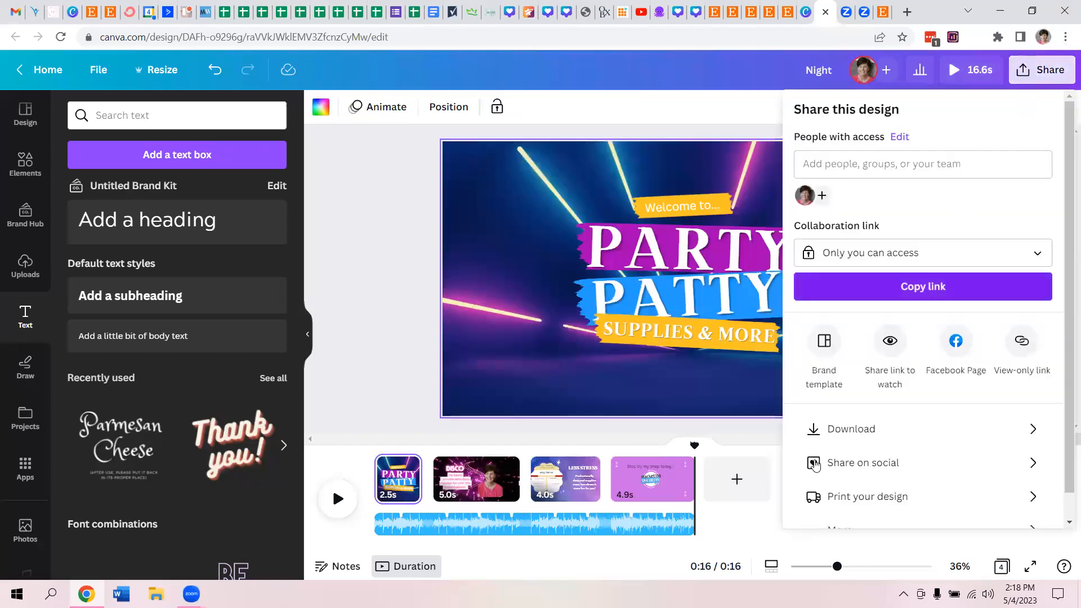
{"action": "left_click", "coordinate": [839, 434]}
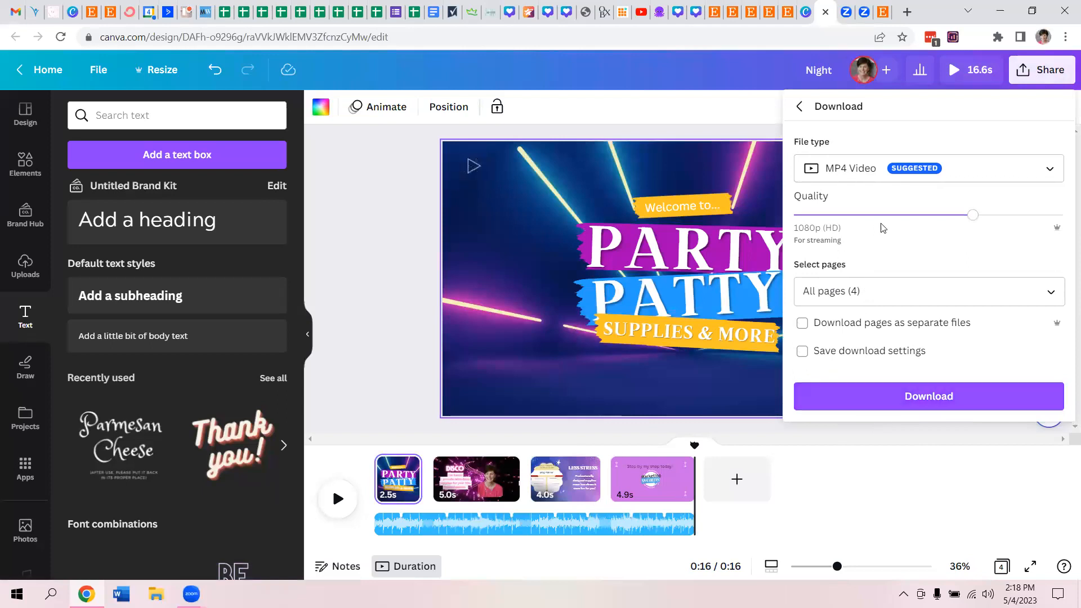
- Switch to Etsy Shop Manager, examine the Shop Video upload section on the Story page, and return to the Canva video design
{"action": "left_click", "coordinate": [882, 10]}
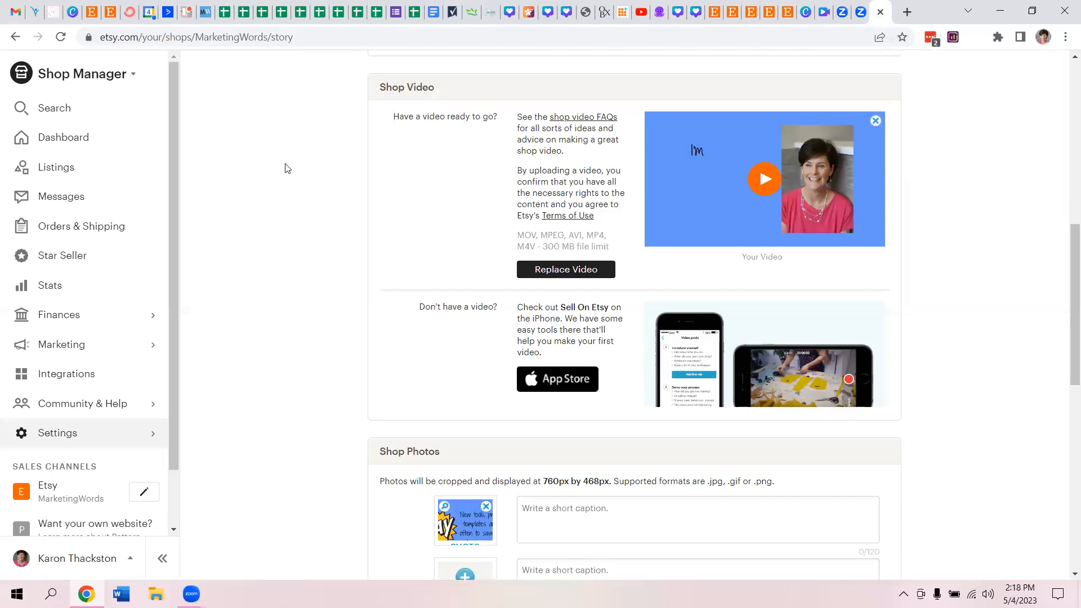
{"action": "left_click", "coordinate": [1066, 115]}
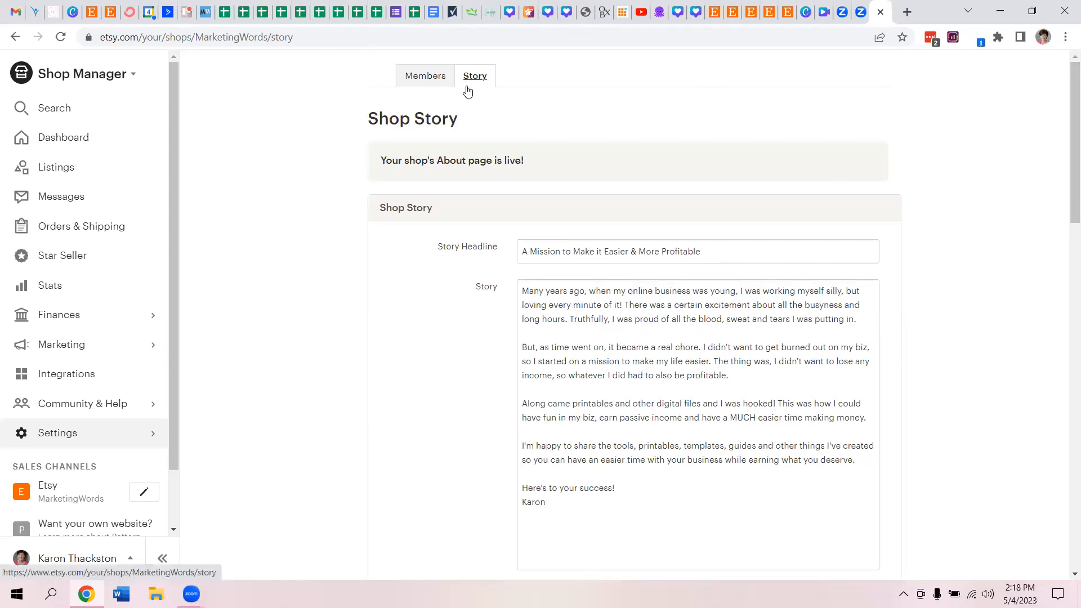
{"action": "left_click", "coordinate": [80, 437]}
{"action": "scroll", "coordinate": [1061, 337], "scroll_direction": "down", "scroll_amount": 8}
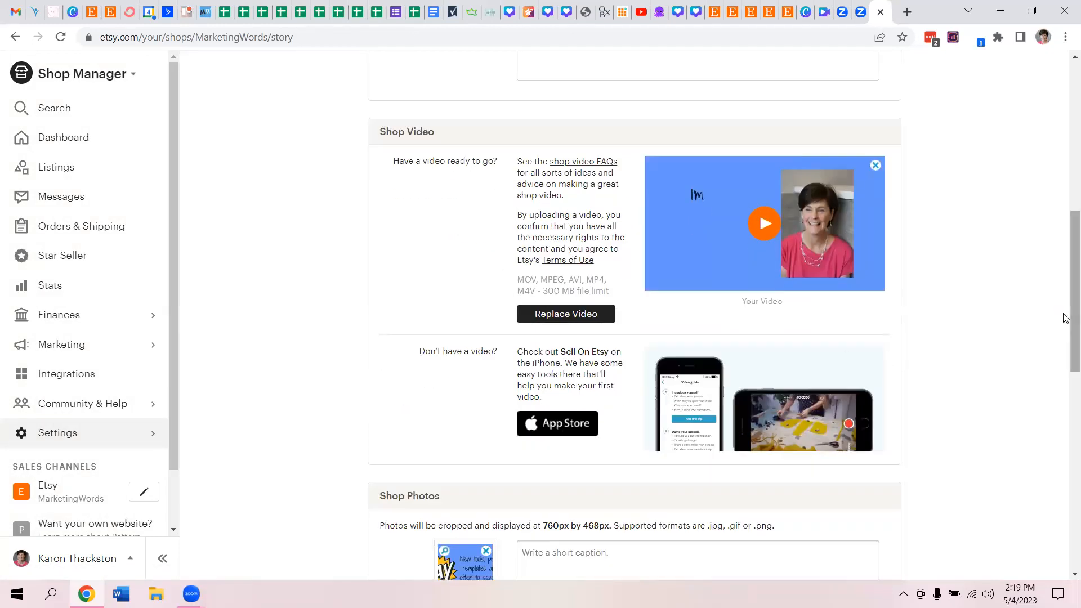
{"action": "scroll", "coordinate": [1065, 324], "scroll_direction": "up", "scroll_amount": 8}
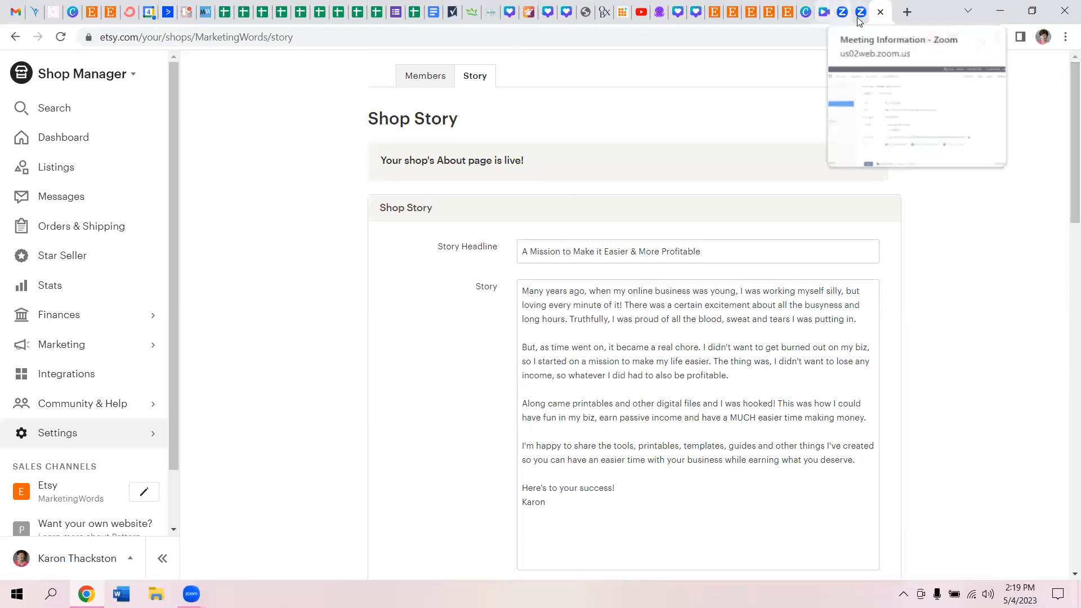
{"action": "left_click", "coordinate": [821, 16]}
{"action": "left_click", "coordinate": [368, 257]}
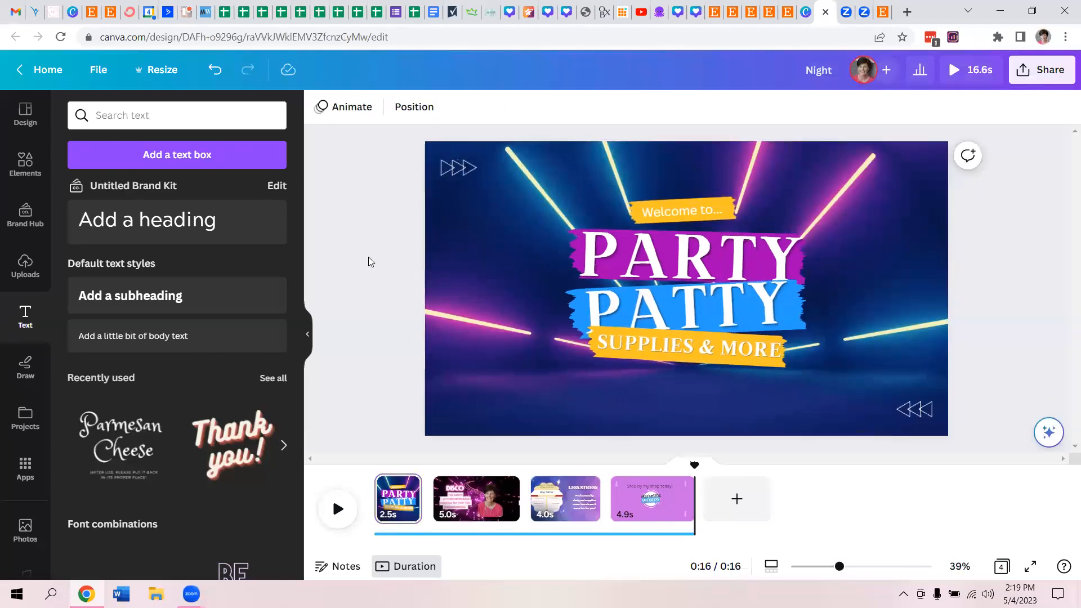